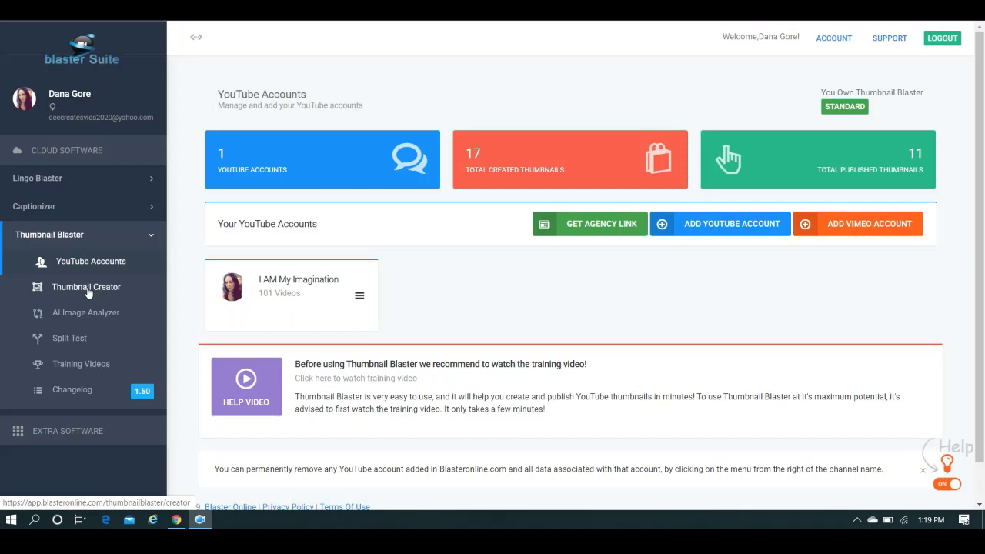
# Open the Thumbnail Creator, dismiss its training video and look through the list of channel videos.
pyautogui.click(87, 286)
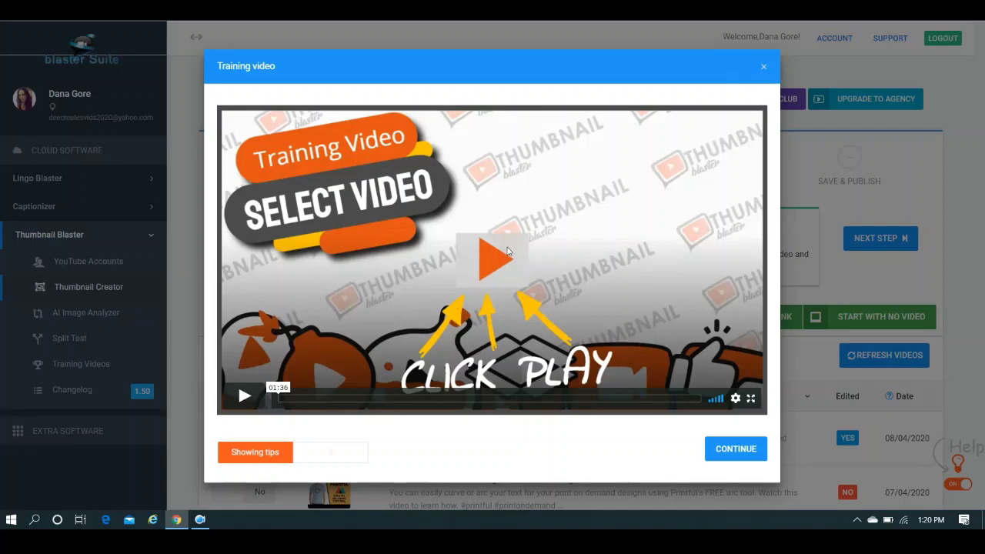
pyautogui.click(763, 69)
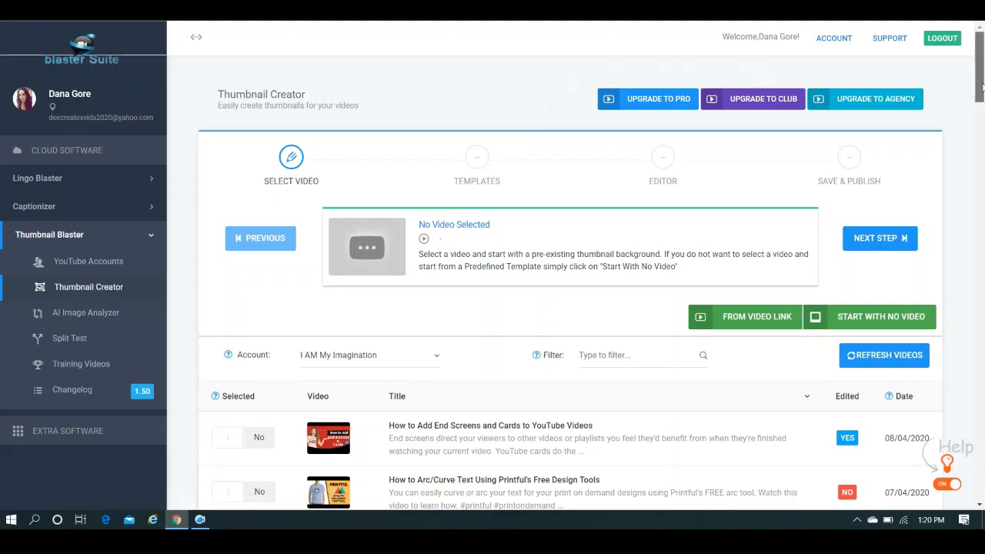
pyautogui.moveTo(981, 86)
pyautogui.mouseDown()
pyautogui.moveTo(978, 327)
pyautogui.moveTo(982, 77)
pyautogui.mouseUp()
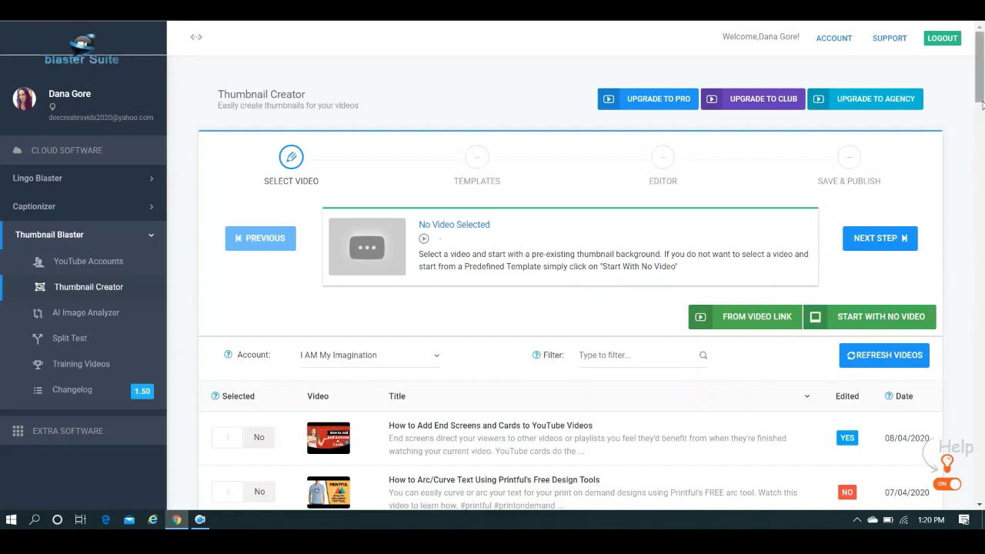
pyautogui.moveTo(979, 96); pyautogui.dragTo(979, 133)
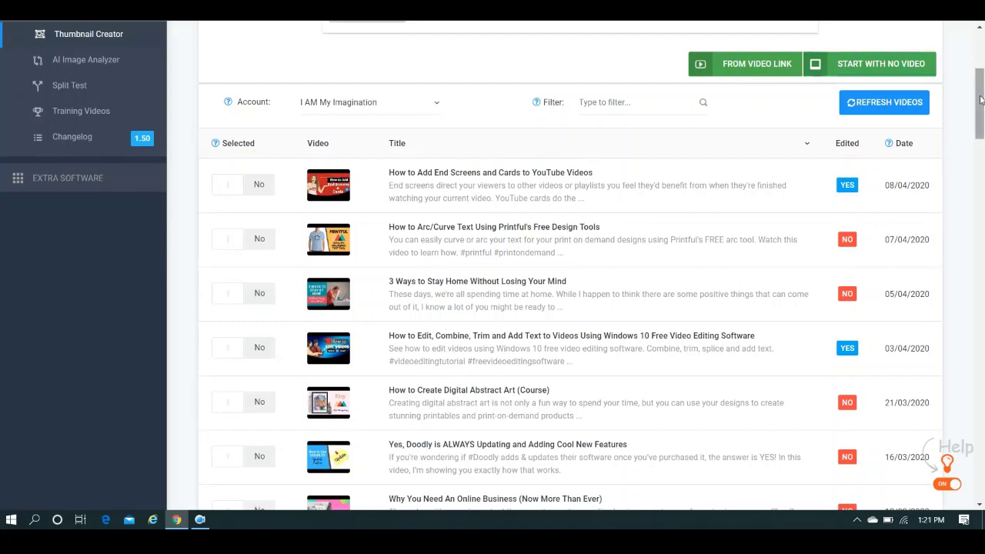
pyautogui.moveTo(980, 103); pyautogui.dragTo(980, 76)
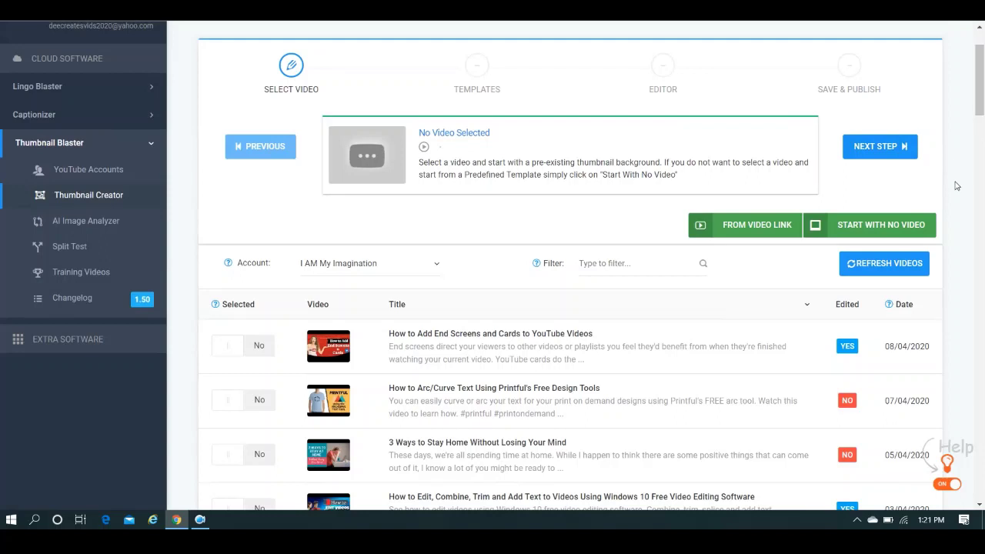
# Start a thumbnail with no video, dismiss the training video and browse the available templates.
pyautogui.click(897, 225)
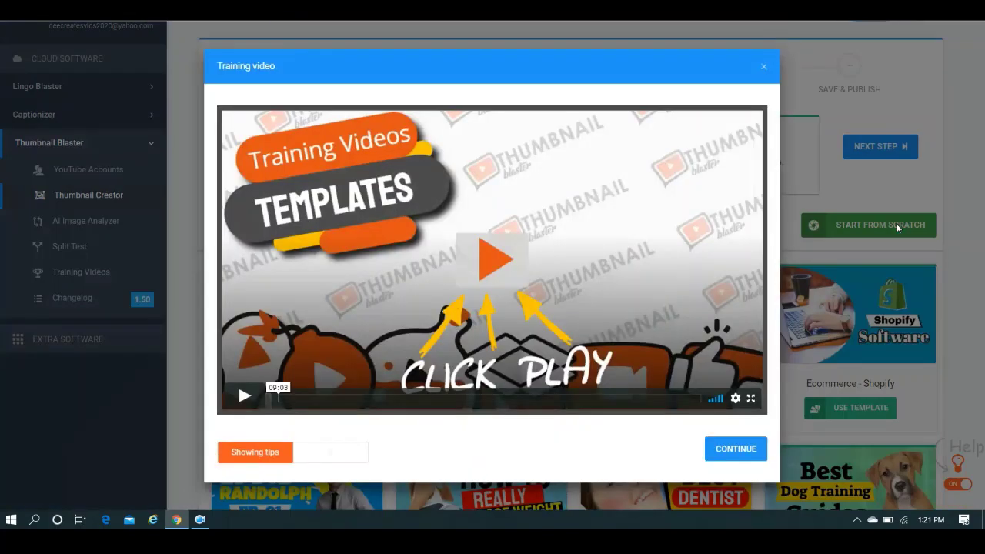
pyautogui.click(764, 71)
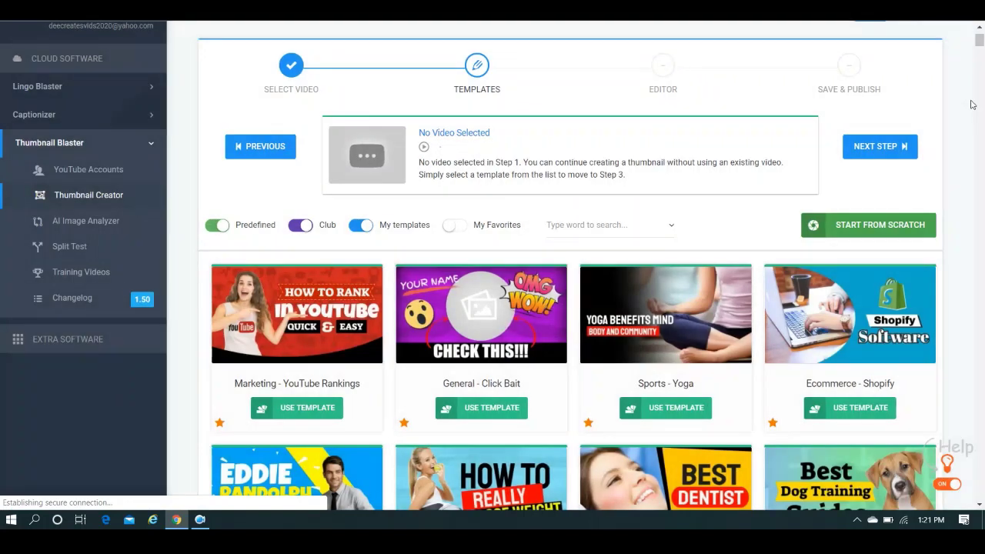
pyautogui.scroll(-3, 969, 106)
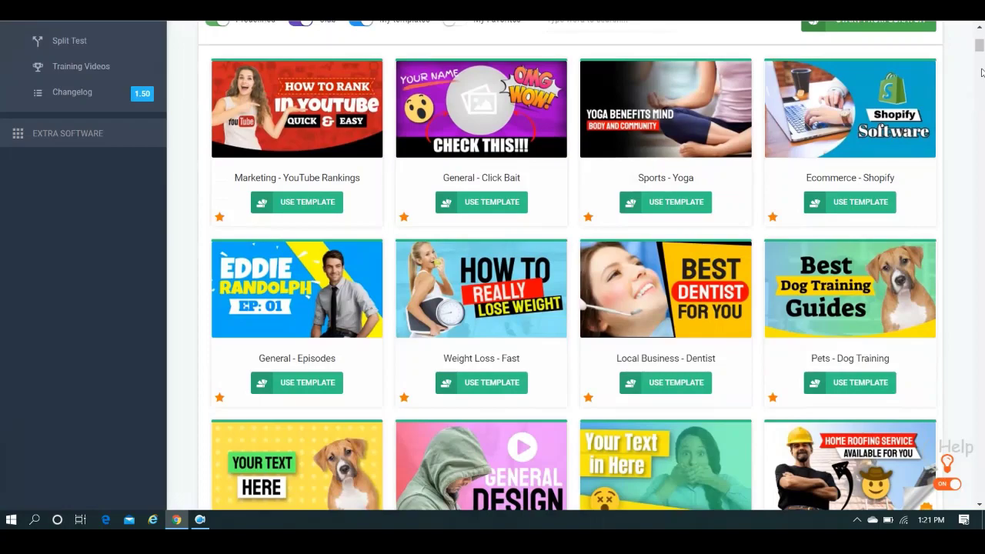
pyautogui.moveTo(981, 62); pyautogui.dragTo(981, 34)
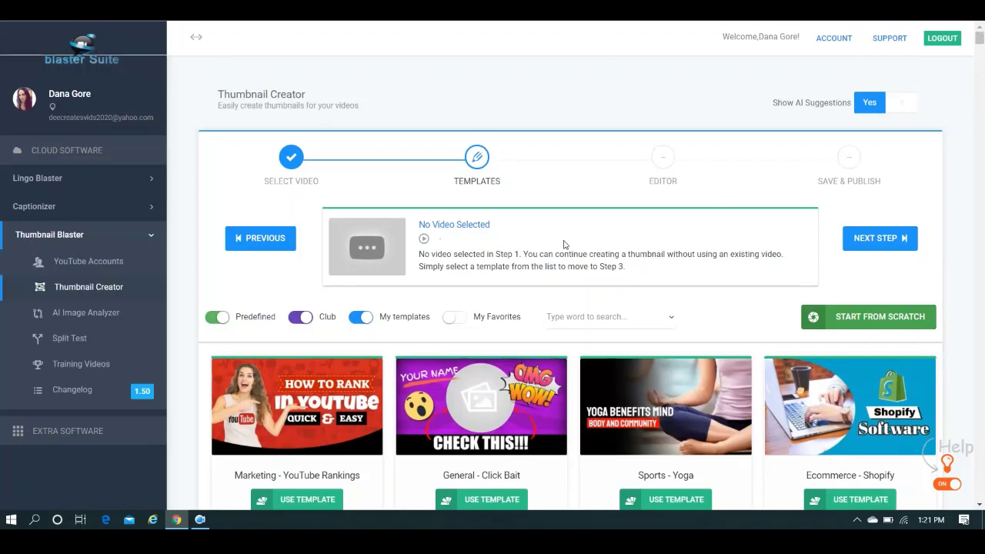
# Hide the Club templates and open the Marketing - Guerilla #2 template in the editor, dismissing the training video.
pyautogui.click(297, 324)
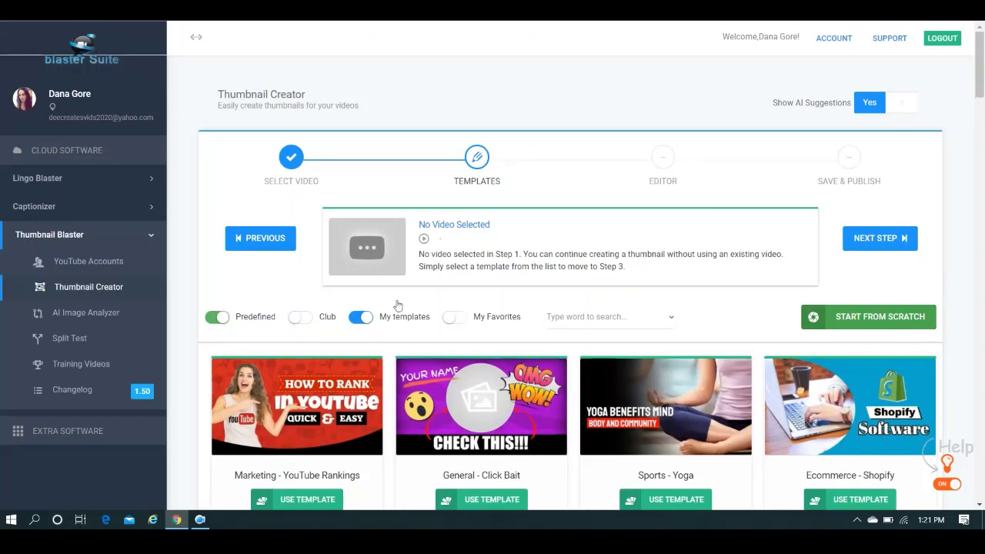
pyautogui.moveTo(980, 80); pyautogui.dragTo(971, 182)
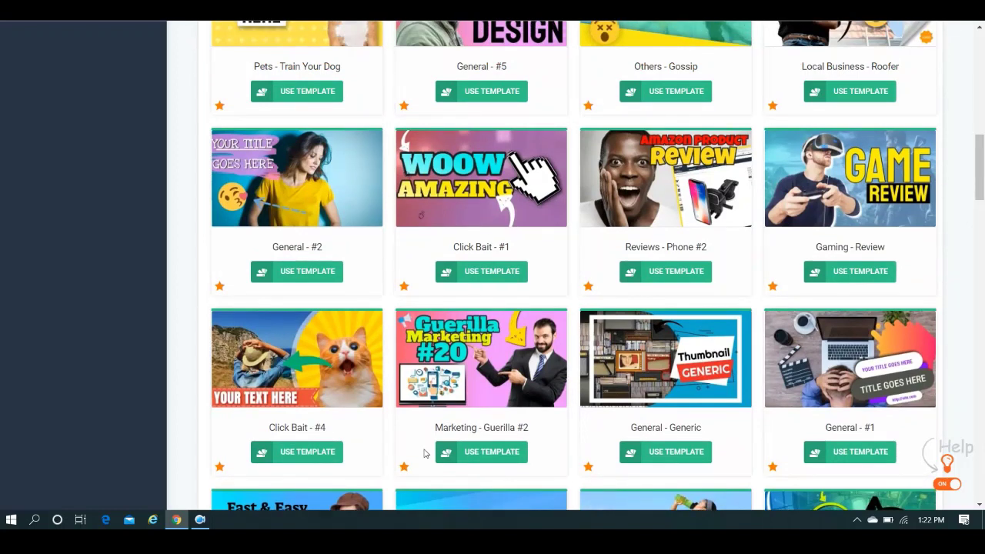
pyautogui.click(491, 456)
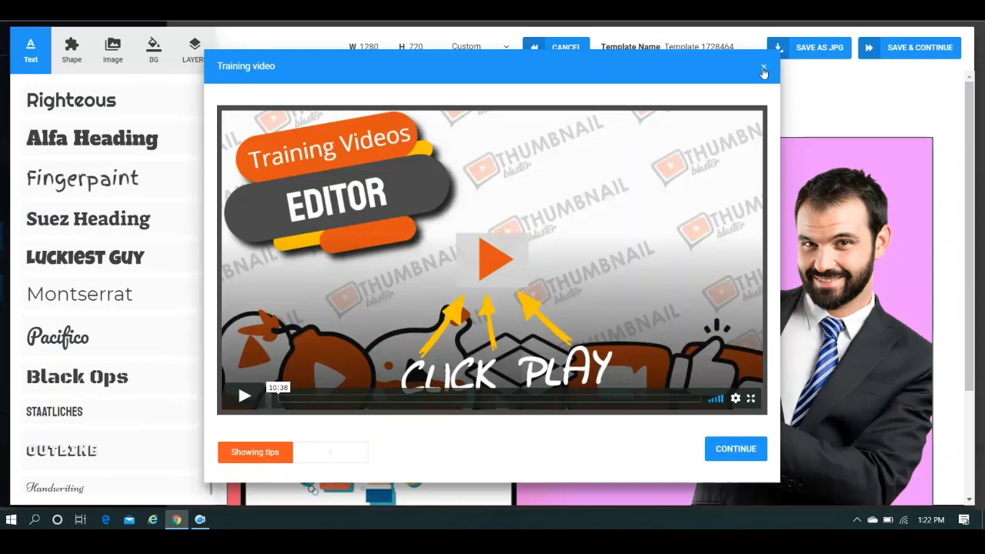
pyautogui.click(763, 68)
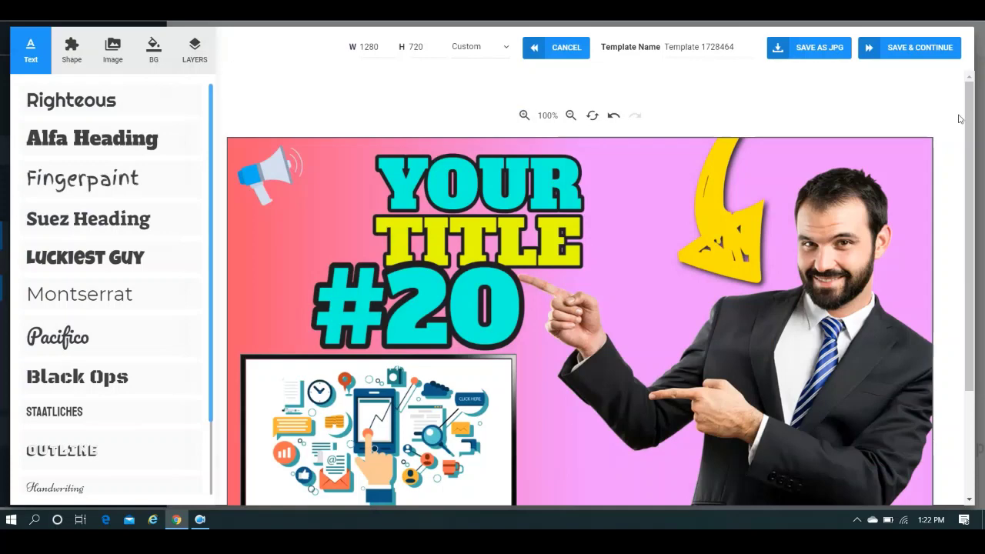
# Set the line height of the YOUR text to 3 and select the megaphone shape.
pyautogui.moveTo(971, 117); pyautogui.dragTo(972, 151)
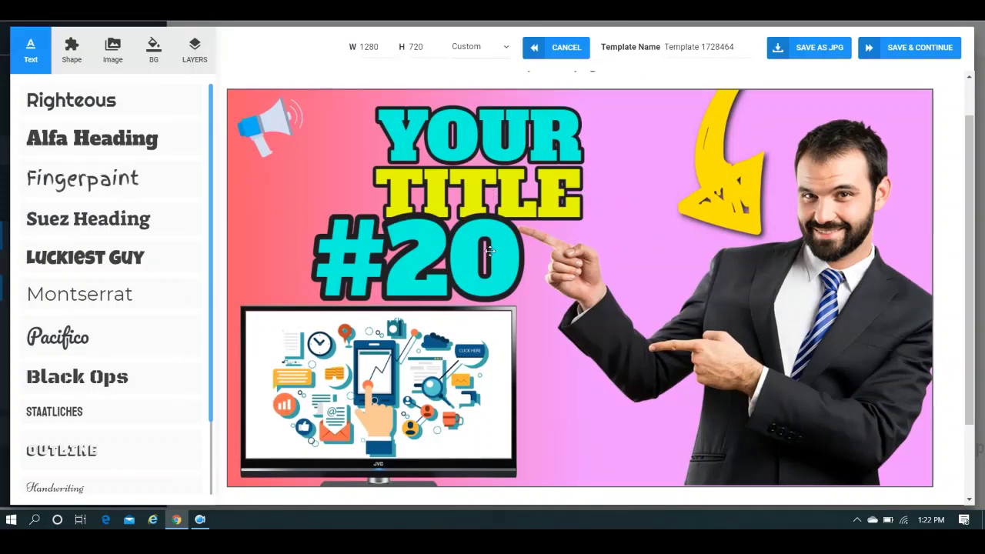
pyautogui.click(509, 134)
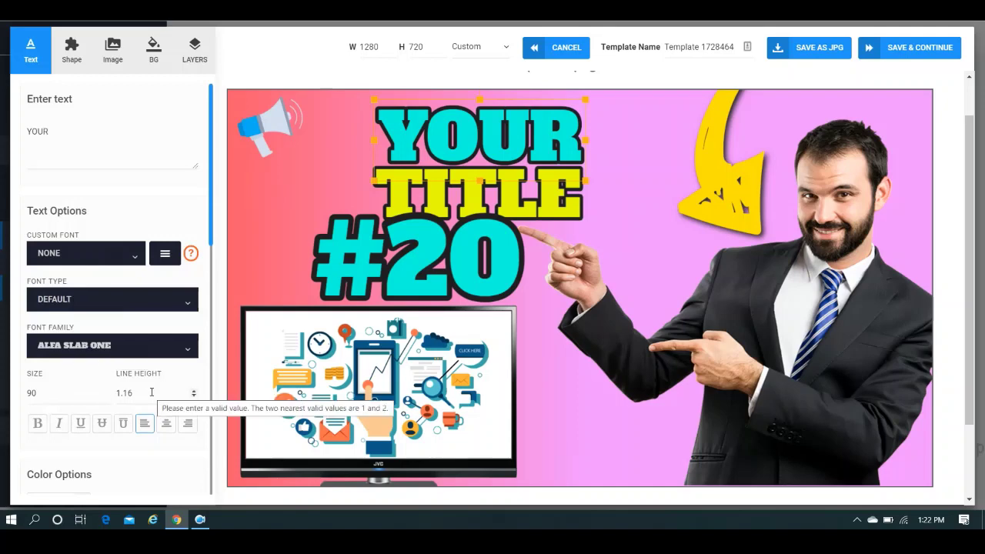
pyautogui.click(193, 391)
pyautogui.click(194, 391)
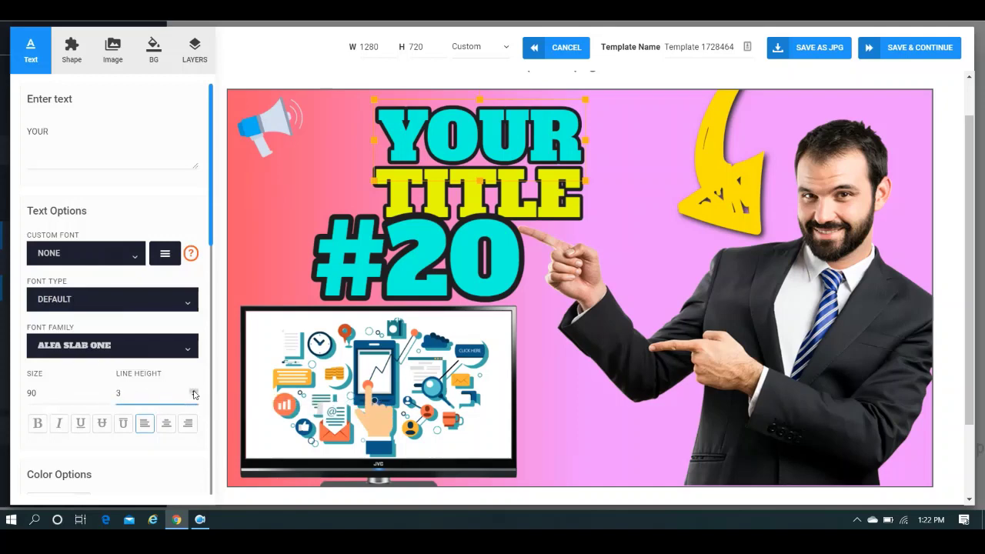
pyautogui.click(274, 126)
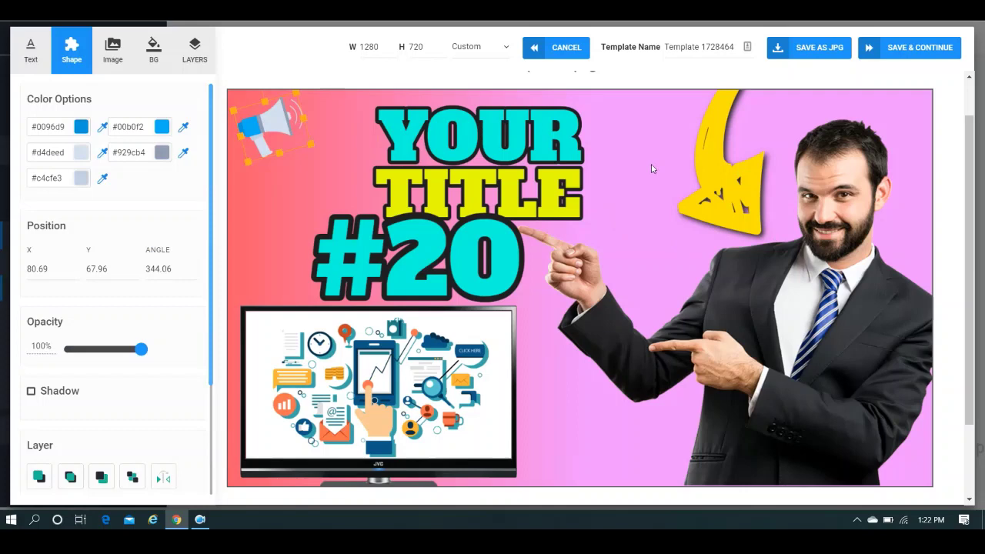
# Replace the word YOUR in the first heading line with CREATE in capitals.
pyautogui.click(538, 133)
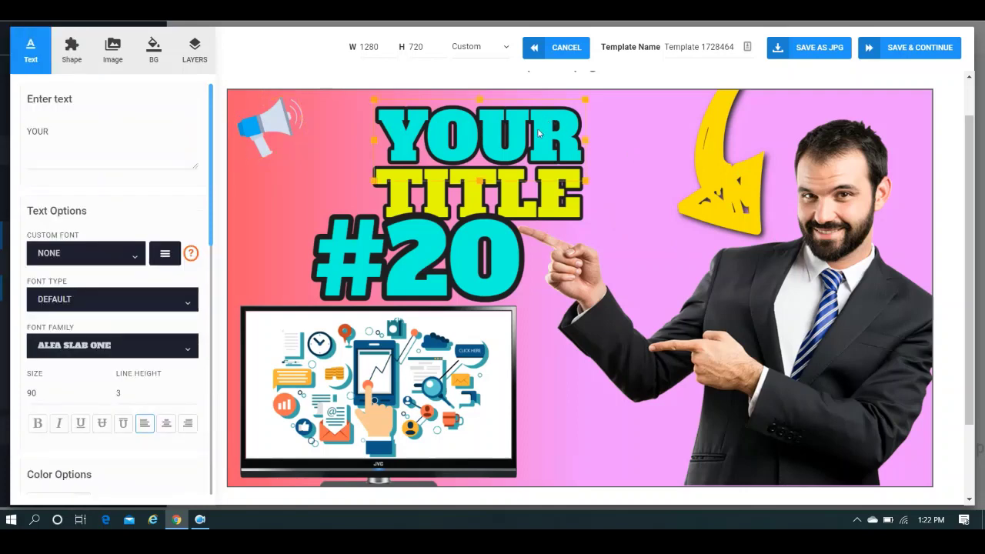
pyautogui.doubleClick(538, 133)
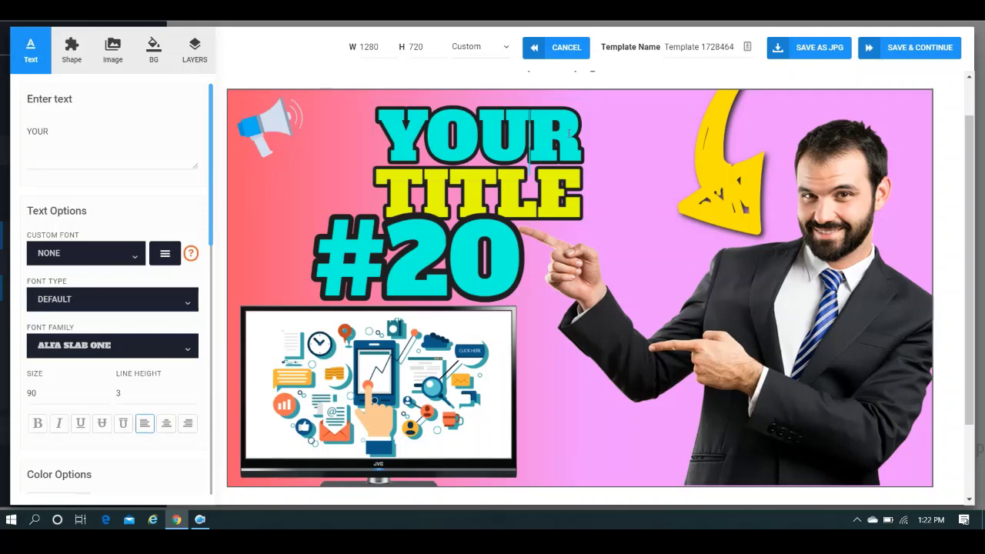
pyautogui.moveTo(582, 134); pyautogui.dragTo(378, 135)
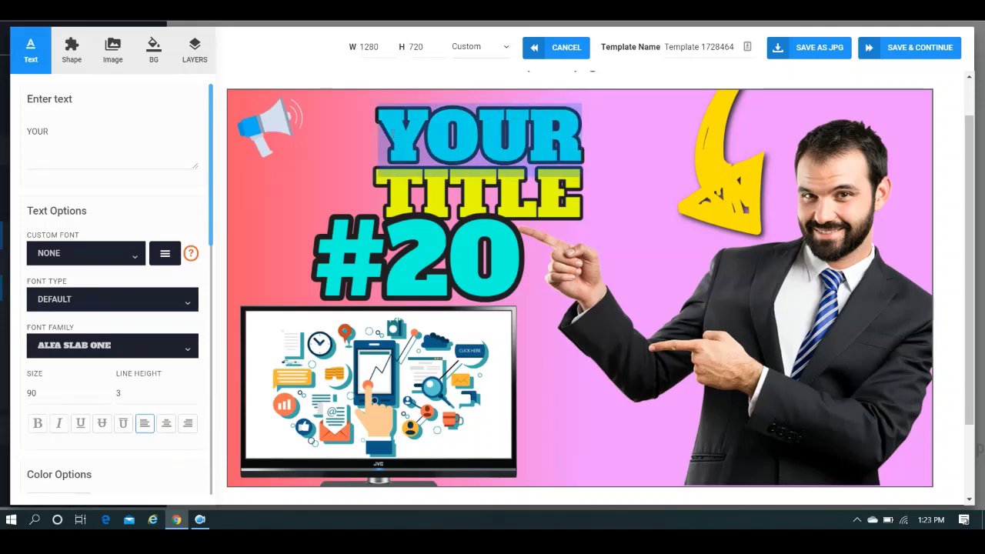
pyautogui.write('Create')
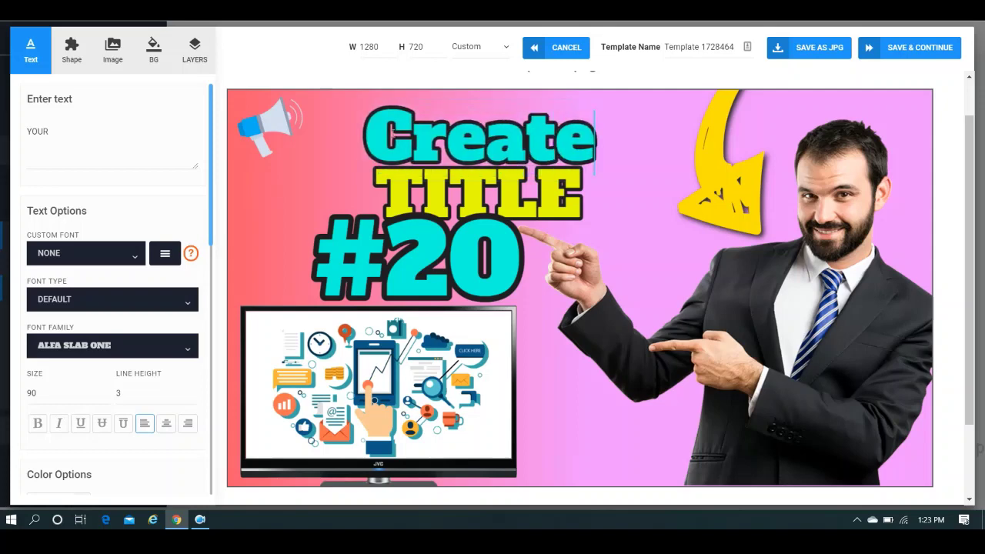
pyautogui.press('BackSpace')
pyautogui.press('BackSpace')
pyautogui.press('BackSpace')
pyautogui.press('BackSpace')
pyautogui.press('BackSpace')
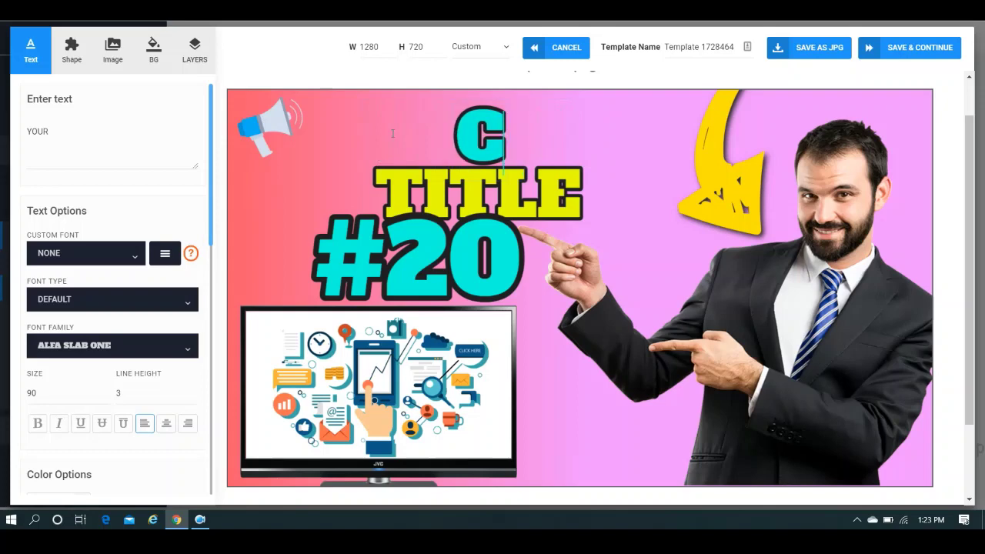
pyautogui.write('reate')
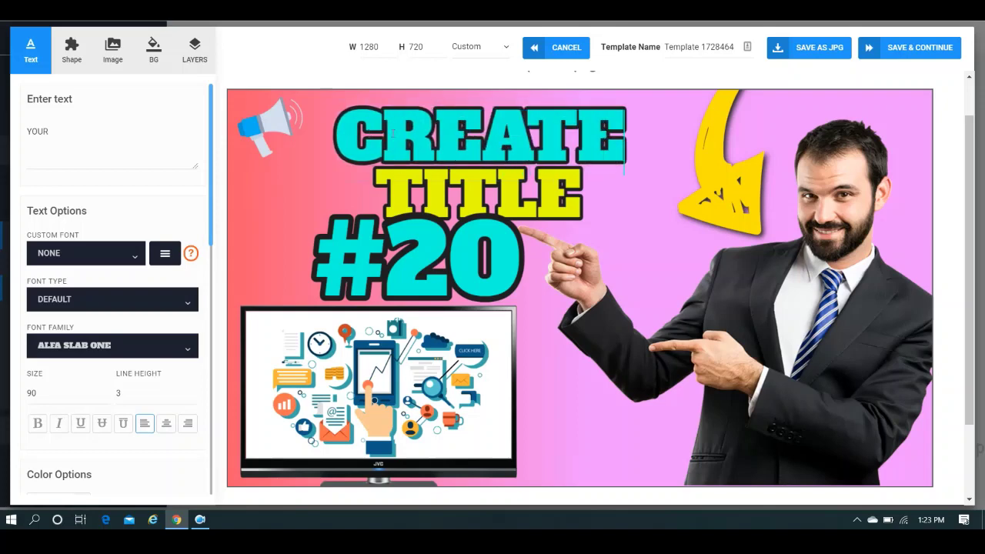
# Replace the yellow TITLE text with EYE-CATCHING.
pyautogui.click(582, 193)
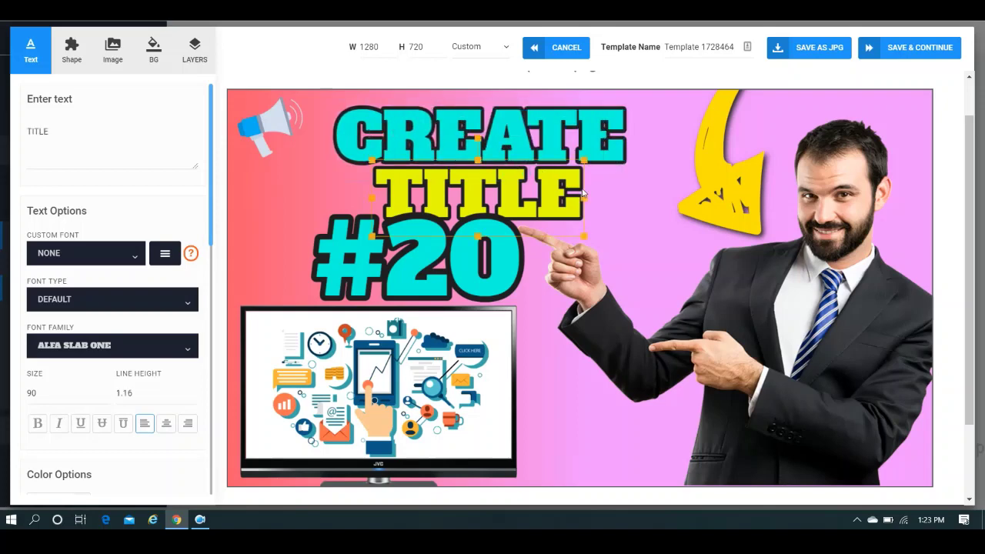
pyautogui.doubleClick(581, 193)
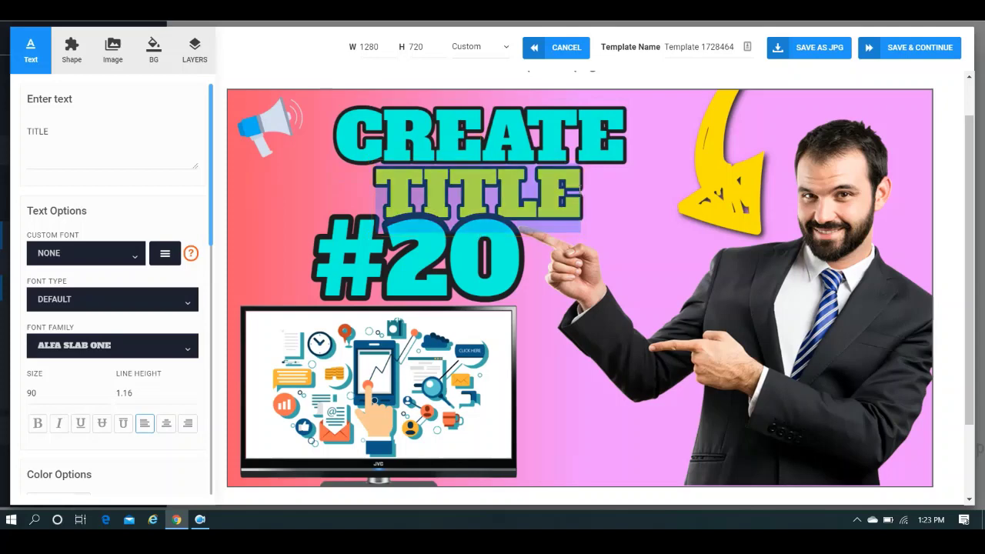
pyautogui.write('eye-catching')
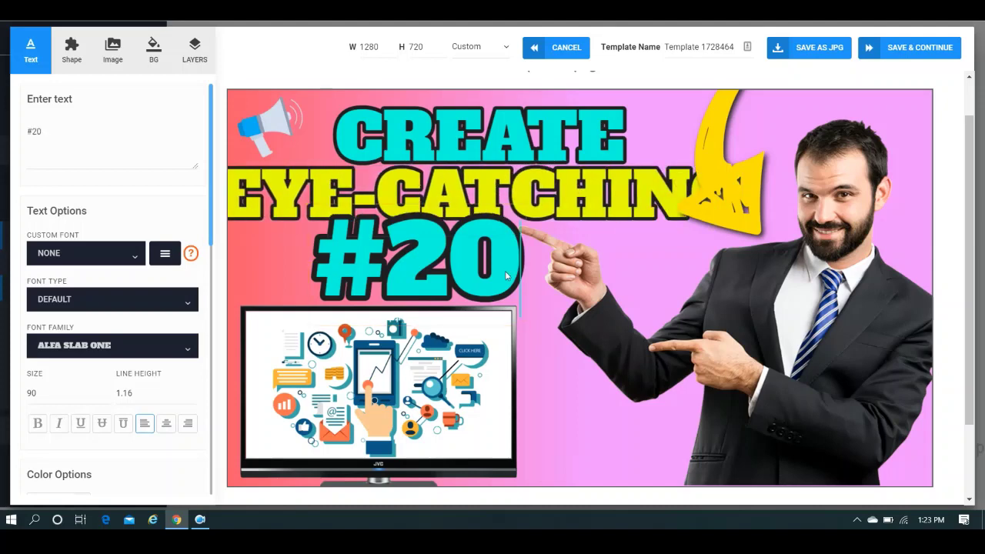
# Clear the #20 text from the third heading line.
pyautogui.press('BackSpace')
pyautogui.press('BackSpace')
pyautogui.press('BackSpace')
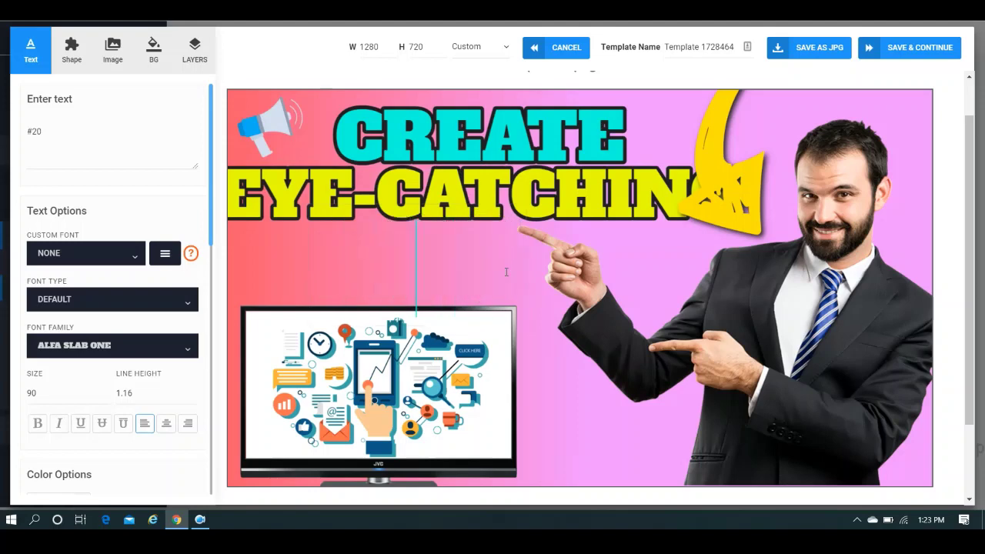
pyautogui.write('videos')
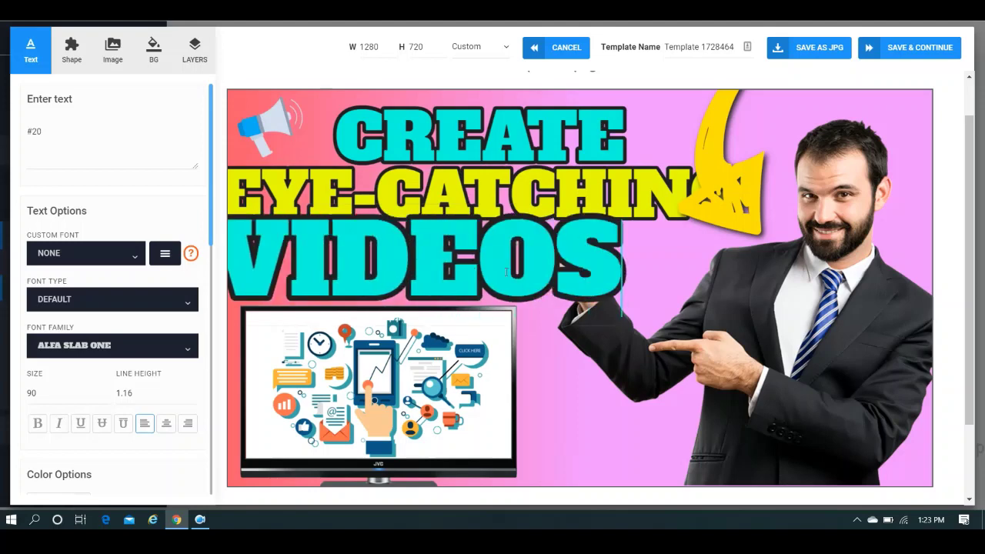
pyautogui.press('BackSpace')
pyautogui.press('BackSpace')
pyautogui.press('BackSpace')
pyautogui.press('BackSpace')
pyautogui.press('BackSpace')
pyautogui.press('BackSpace')
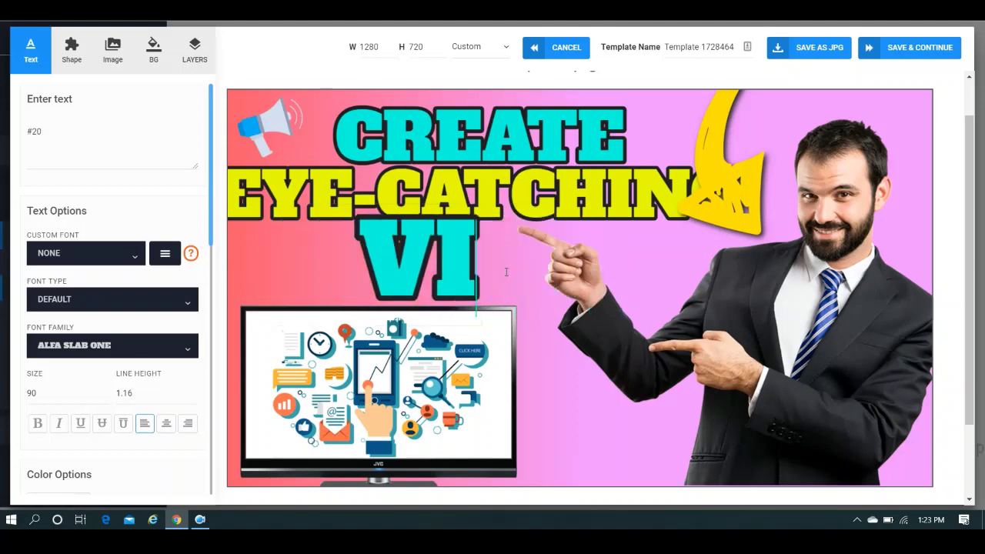
# Enter THUMBNAILS as the third heading line and finish editing the text.
pyautogui.write('thumbnail')
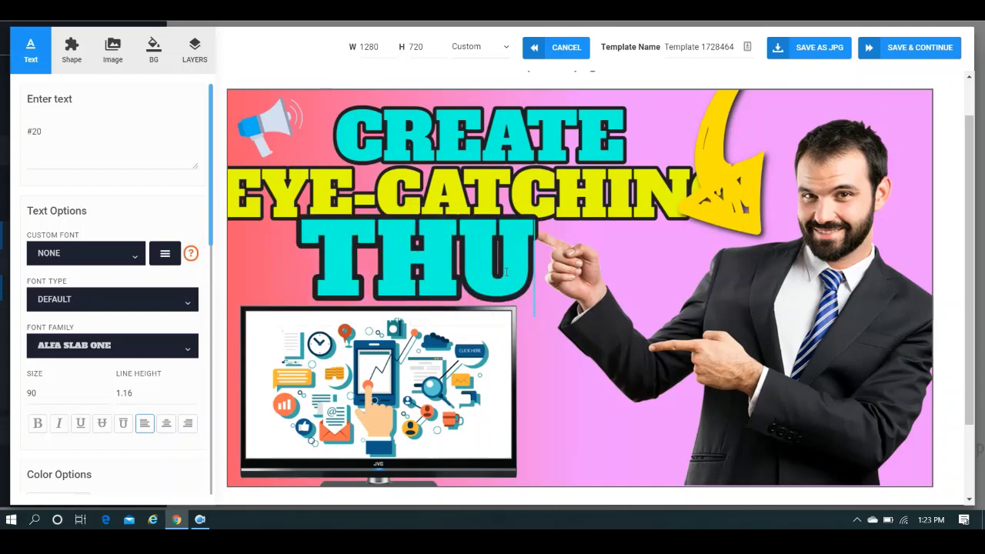
pyautogui.write('s')
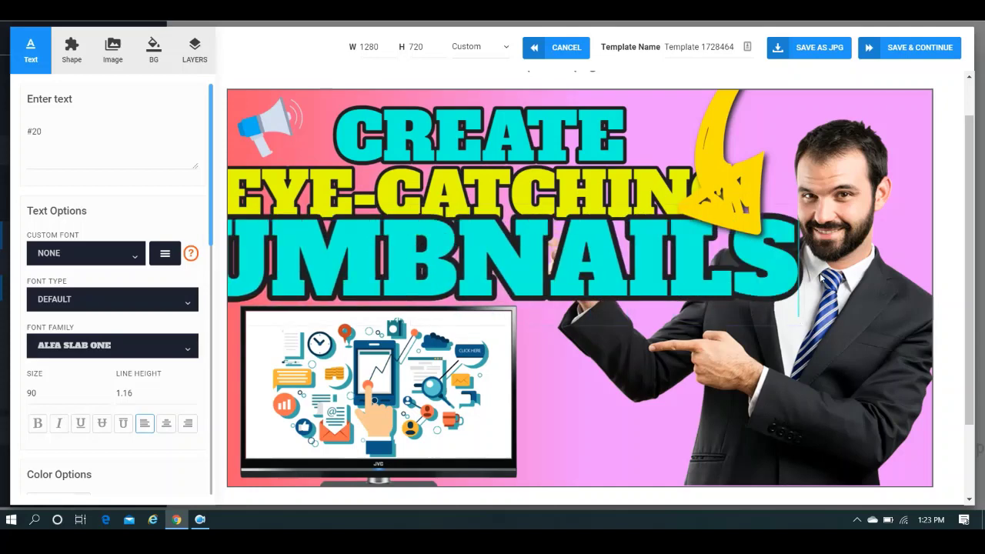
pyautogui.click(804, 123)
# Shrink the THUMBNAILS text and position it fully on the canvas beneath the EYE-CATCHING line.
pyautogui.click(758, 273)
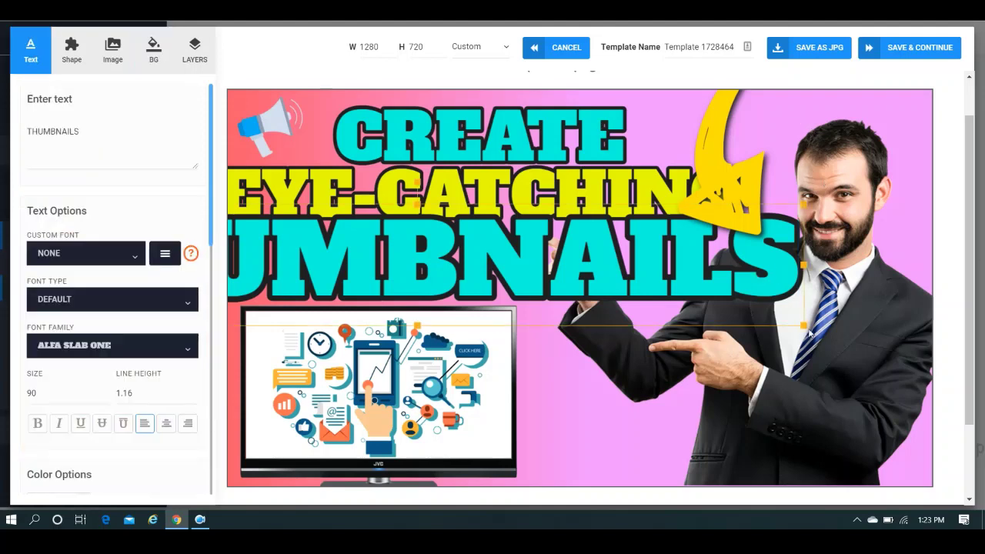
pyautogui.moveTo(804, 325); pyautogui.dragTo(551, 237)
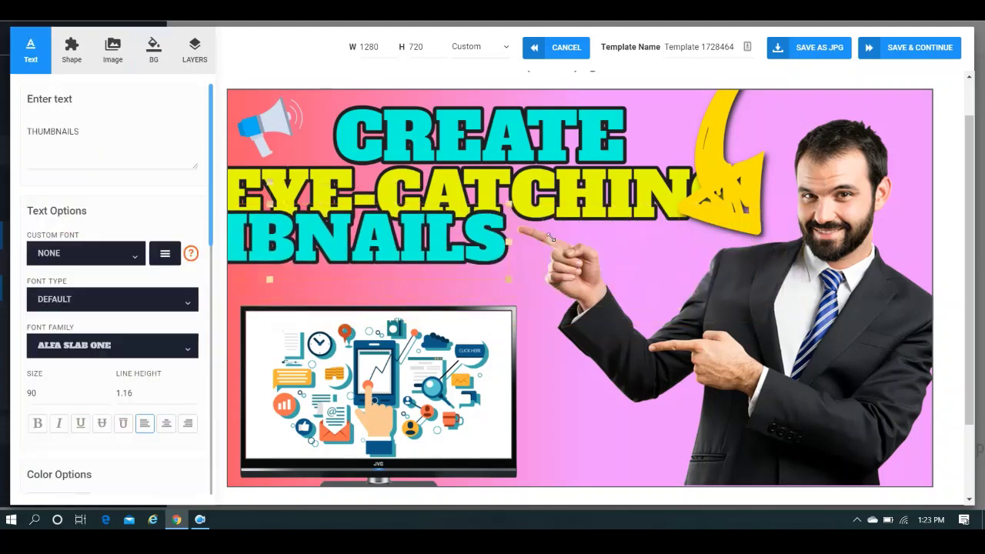
pyautogui.moveTo(443, 240); pyautogui.dragTo(629, 251)
# Shrink the yellow EYE-CATCHING text and fit it fully on the canvas between CREATE and THUMBNAILS.
pyautogui.click(620, 207)
pyautogui.doubleClick(620, 207)
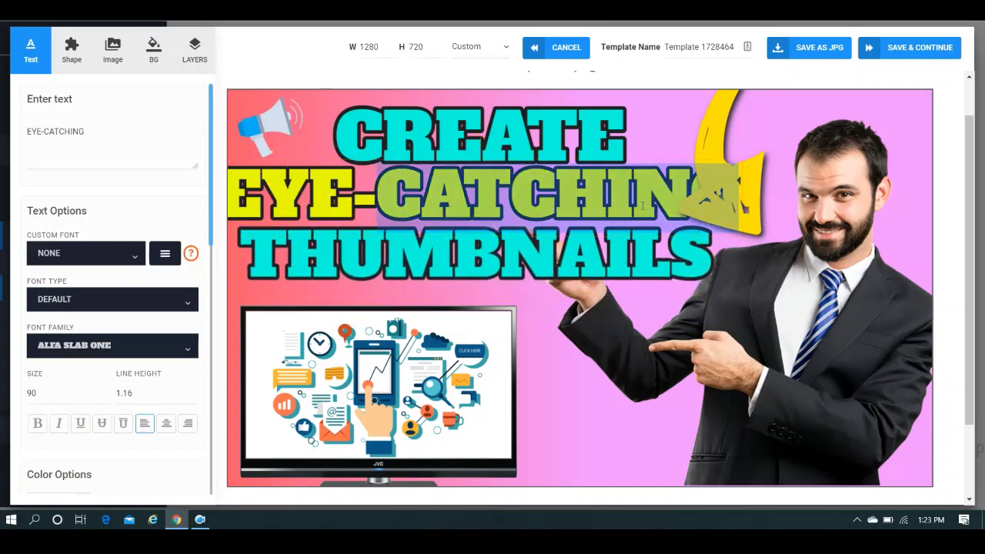
pyautogui.click(806, 139)
pyautogui.click(719, 223)
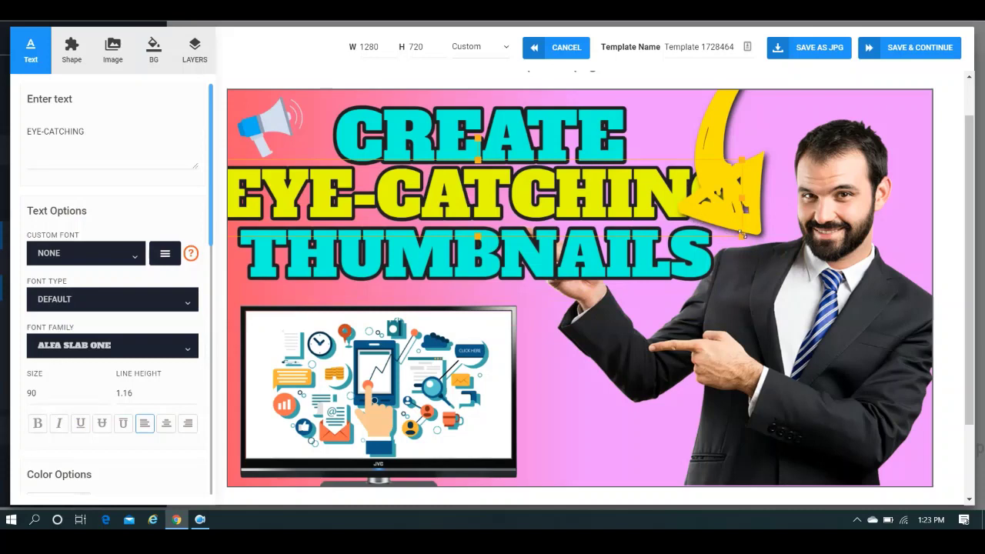
pyautogui.moveTo(742, 234); pyautogui.dragTo(577, 211)
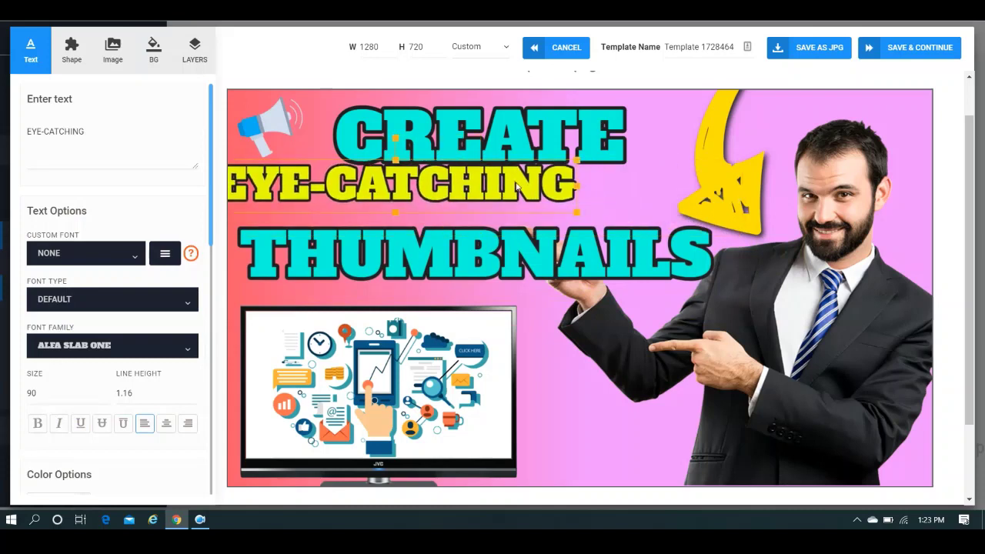
pyautogui.moveTo(517, 187); pyautogui.dragTo(544, 201)
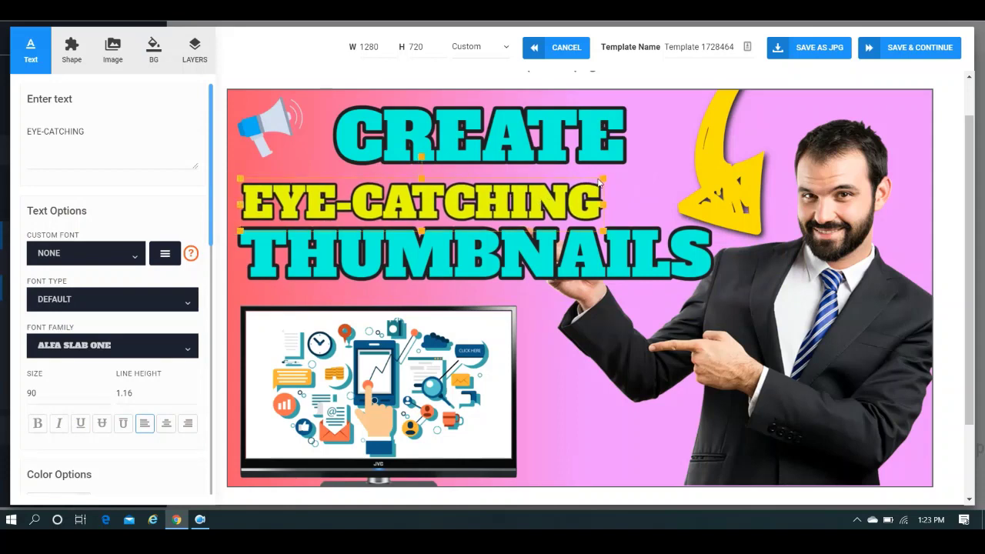
pyautogui.moveTo(602, 179); pyautogui.dragTo(643, 172)
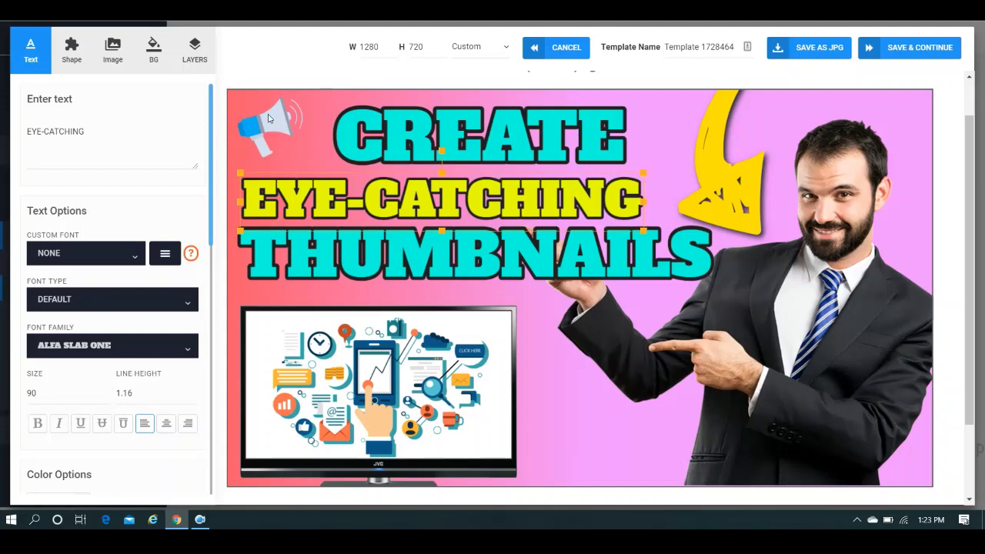
# Align the CREATE text with the left edge of the lines below and move the megaphone icon to its right.
pyautogui.click(293, 131)
pyautogui.moveTo(292, 131); pyautogui.dragTo(811, 146)
pyautogui.click(469, 133)
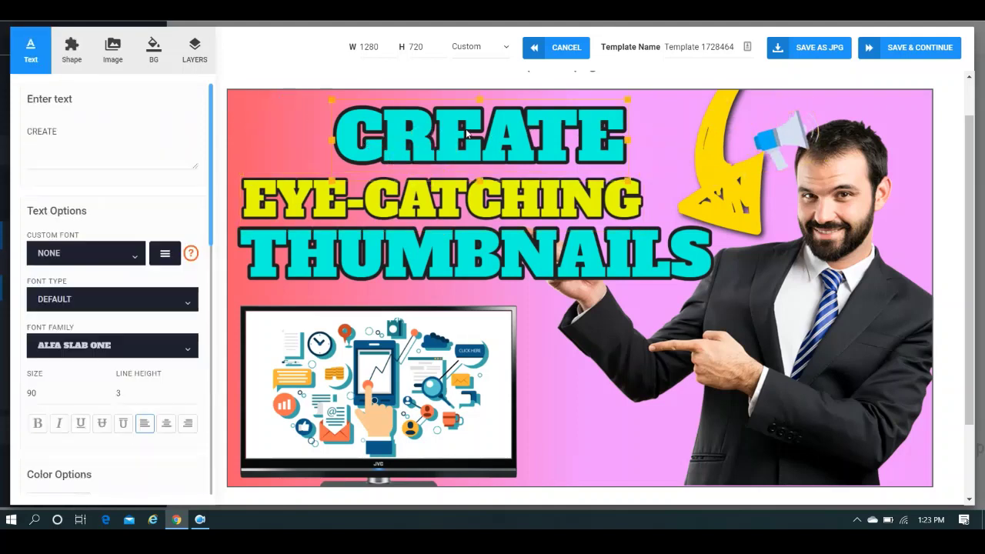
pyautogui.moveTo(469, 133); pyautogui.dragTo(369, 135)
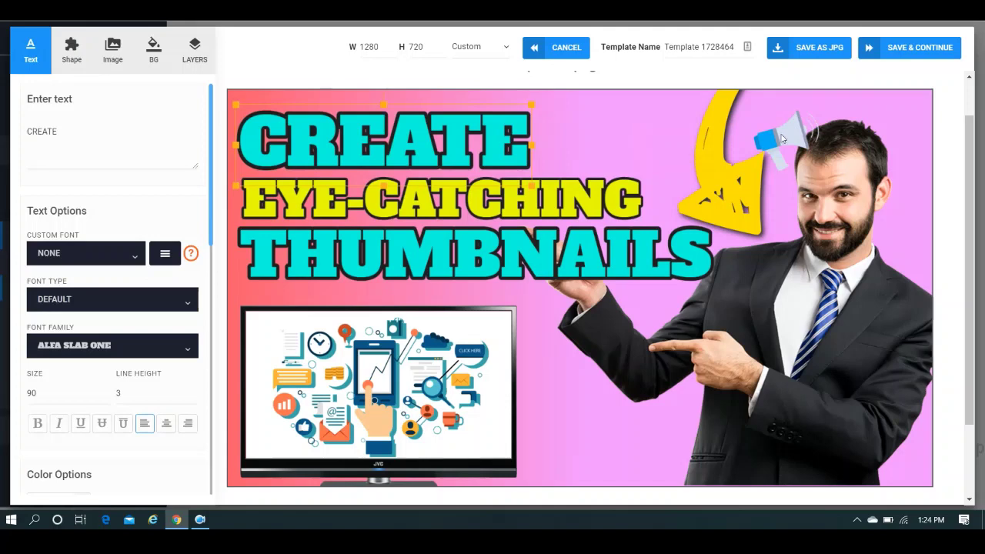
pyautogui.moveTo(782, 138); pyautogui.dragTo(621, 130)
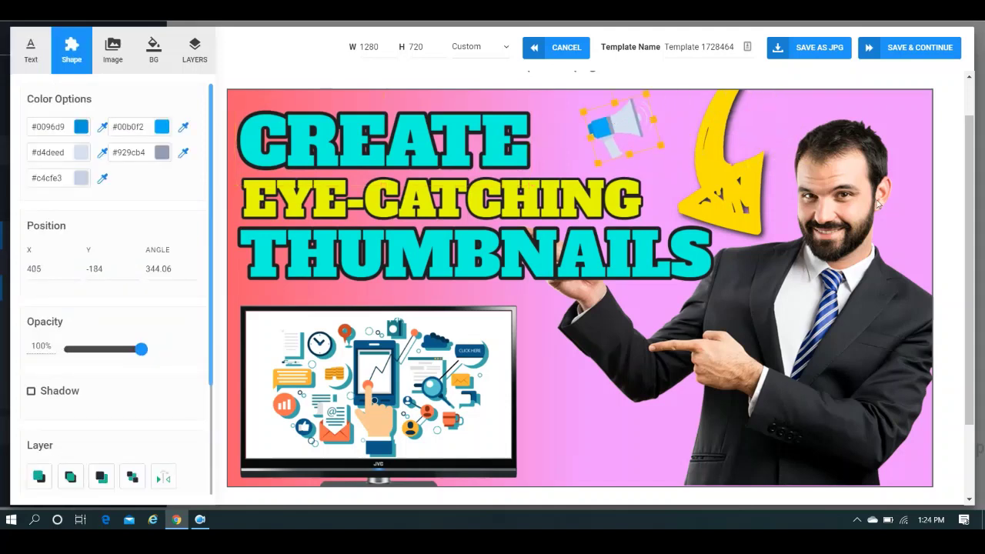
# Shift the suited man up and left, and replace him with the thumbs-up man in a striped black shirt from My Images.
pyautogui.click(862, 190)
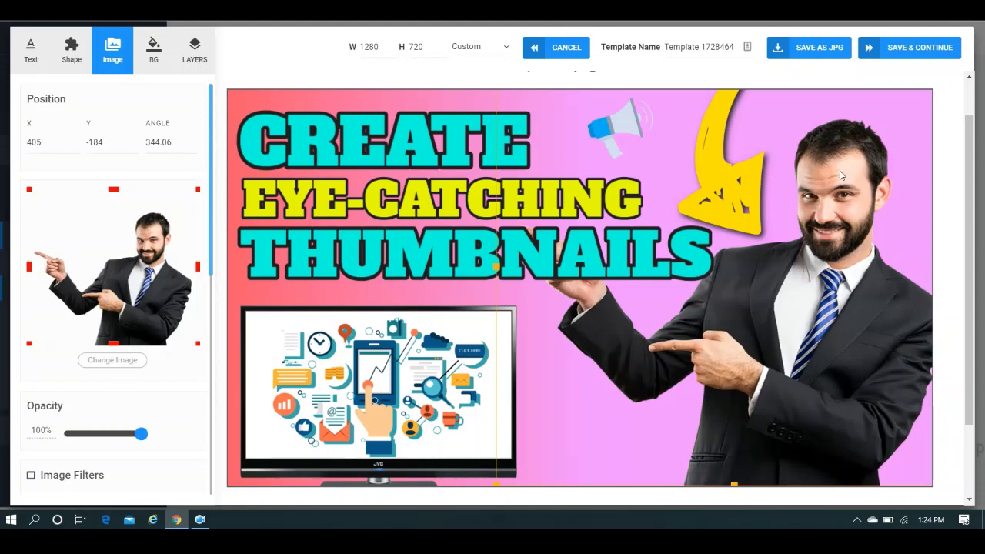
pyautogui.moveTo(841, 175); pyautogui.dragTo(815, 158)
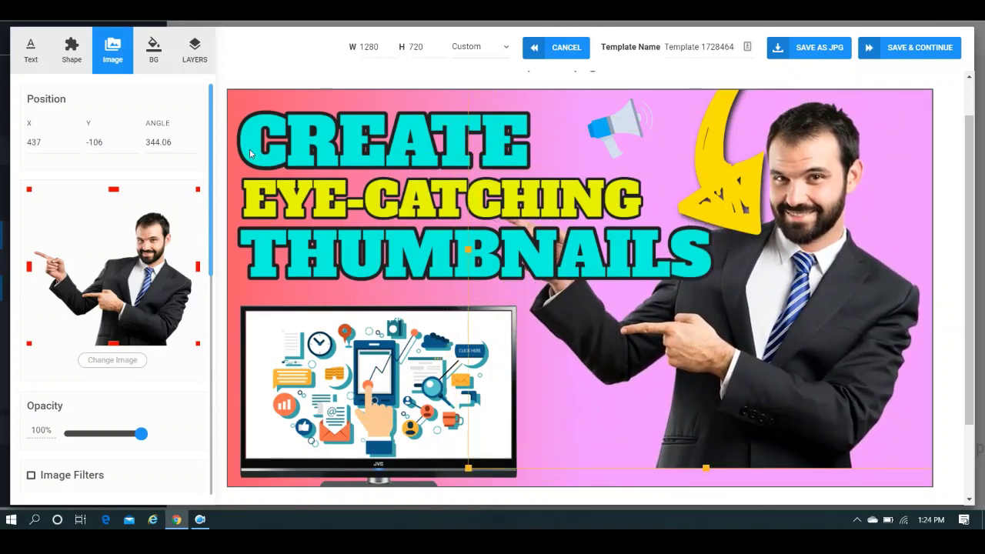
pyautogui.moveTo(213, 142); pyautogui.dragTo(209, 344)
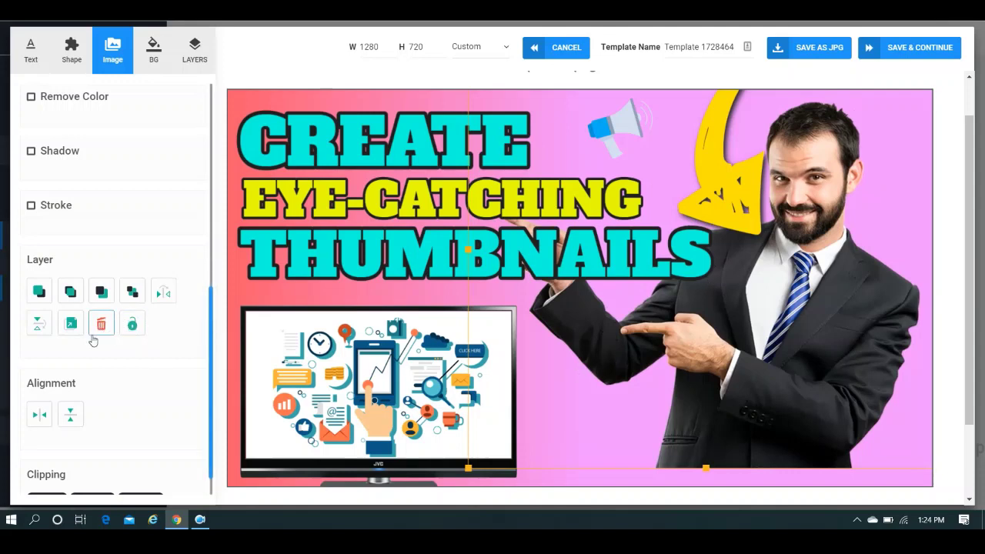
pyautogui.moveTo(213, 361); pyautogui.dragTo(217, 195)
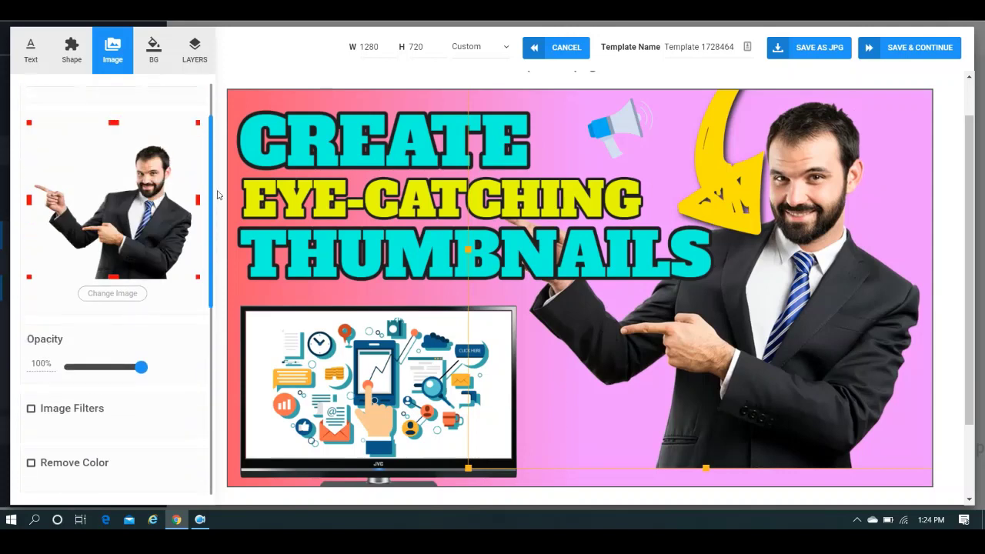
pyautogui.click(117, 294)
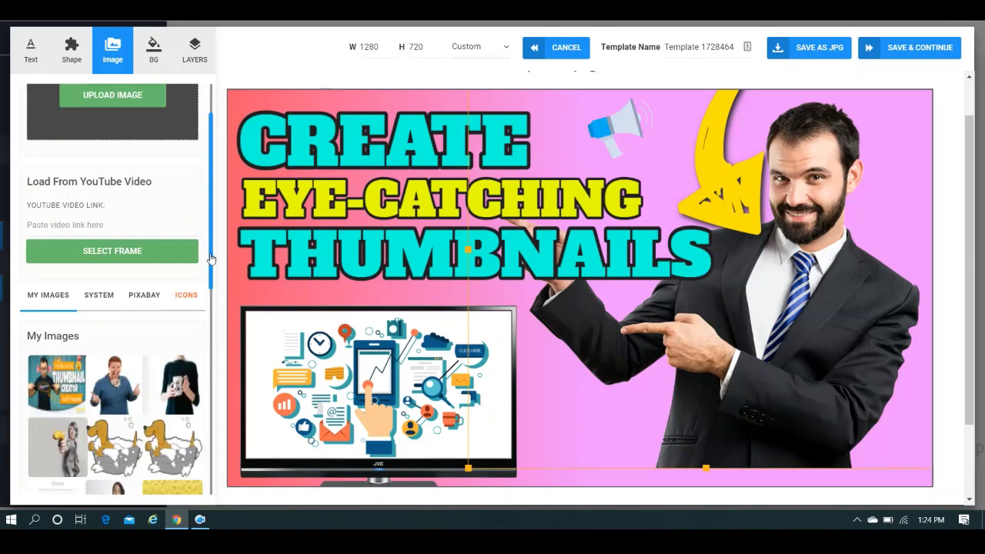
pyautogui.moveTo(211, 260); pyautogui.dragTo(218, 205)
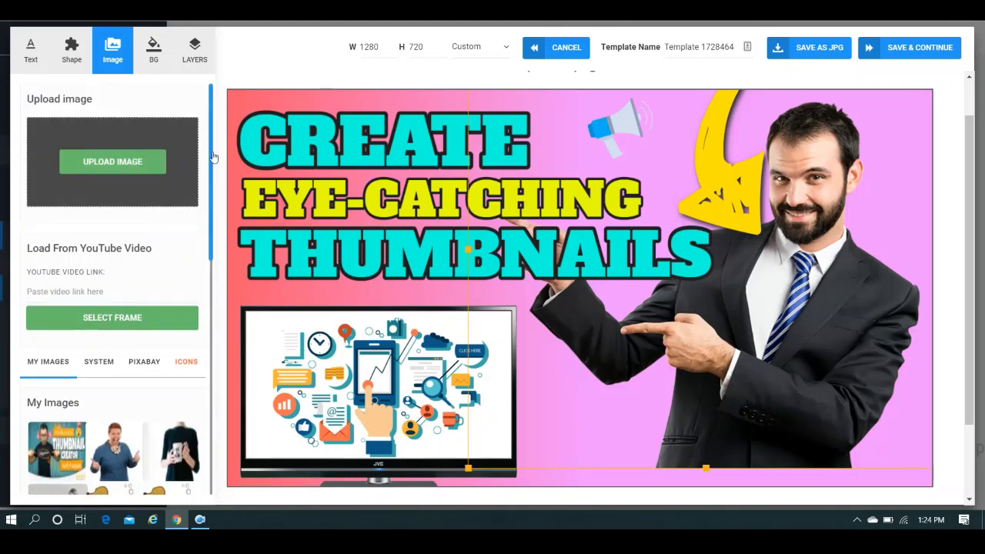
pyautogui.moveTo(212, 157); pyautogui.dragTo(213, 409)
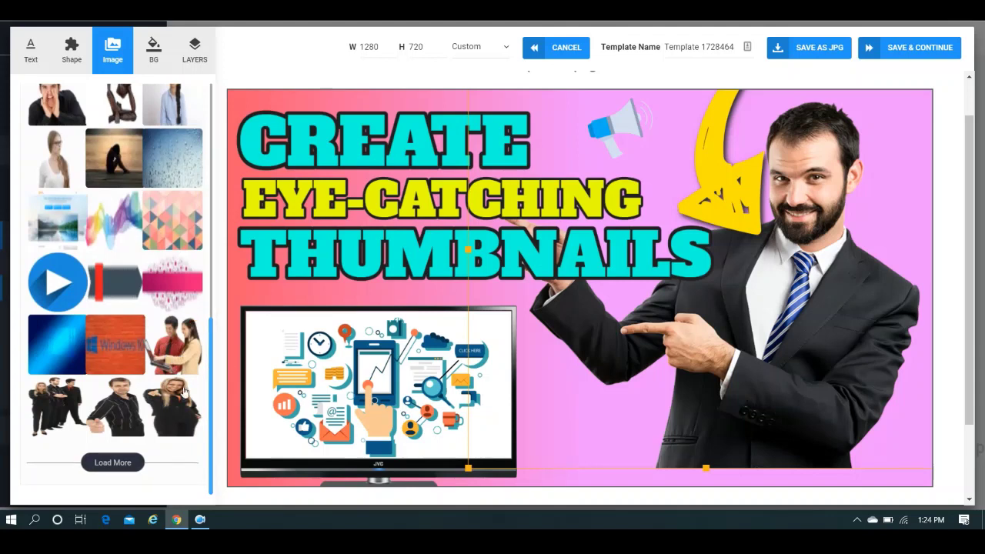
pyautogui.moveTo(192, 407)
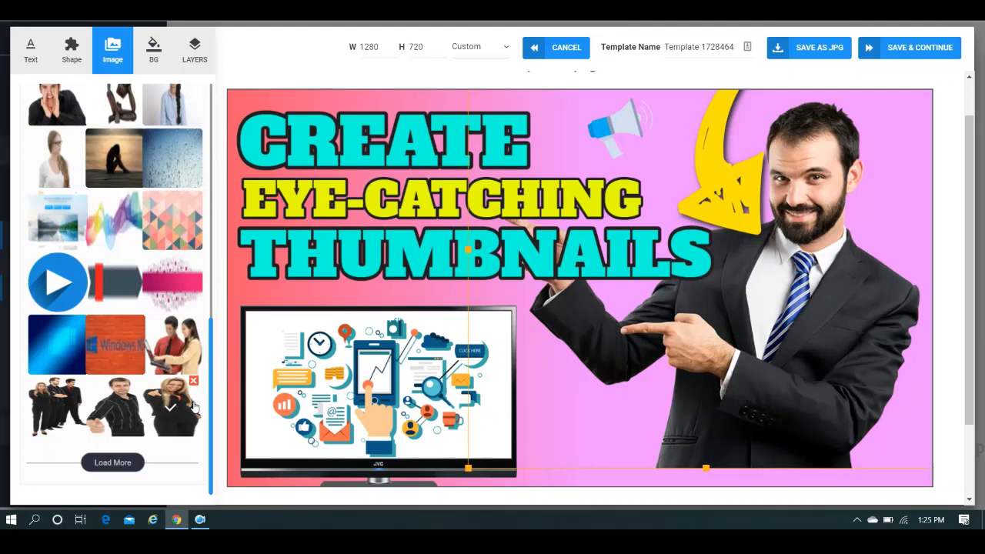
pyautogui.click(125, 400)
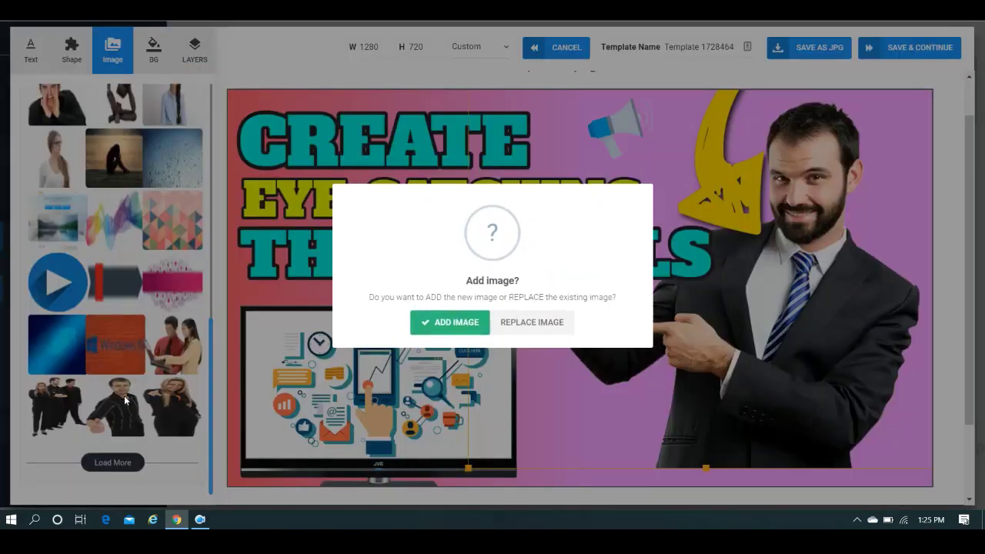
pyautogui.click(520, 322)
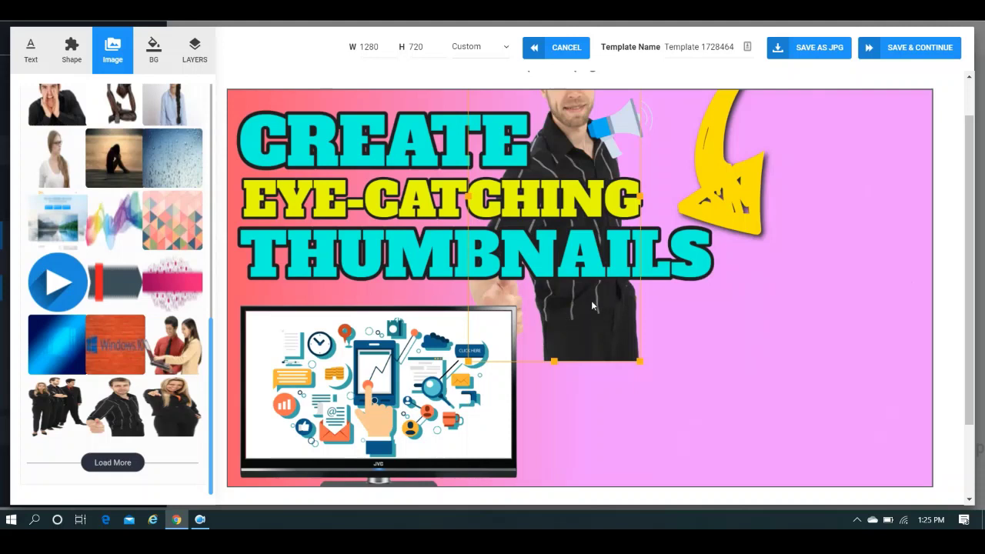
# Try the thumbs-up man enlarged at the right side of the canvas, and delete his image from the design.
pyautogui.moveTo(591, 305); pyautogui.dragTo(872, 424)
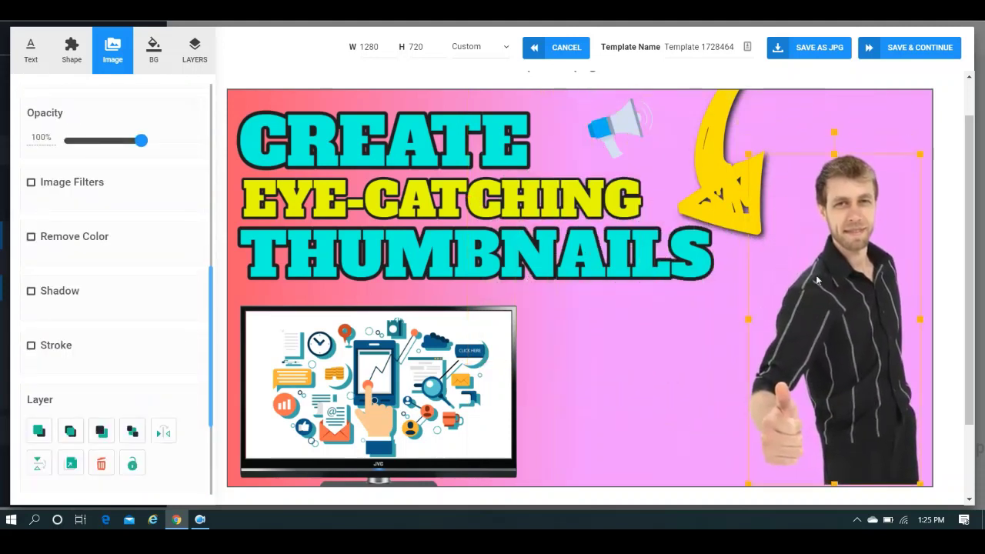
pyautogui.moveTo(746, 152); pyautogui.dragTo(700, 117)
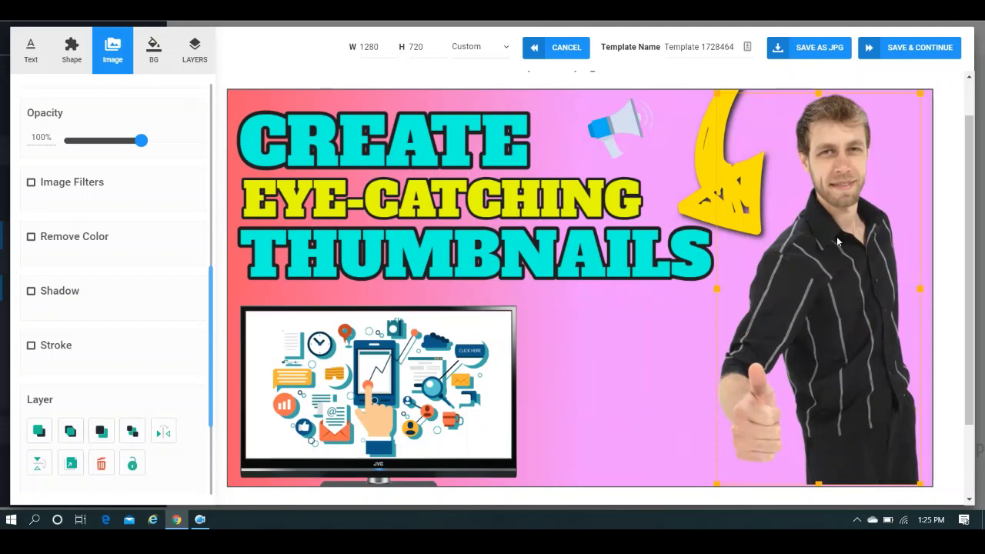
pyautogui.click(101, 462)
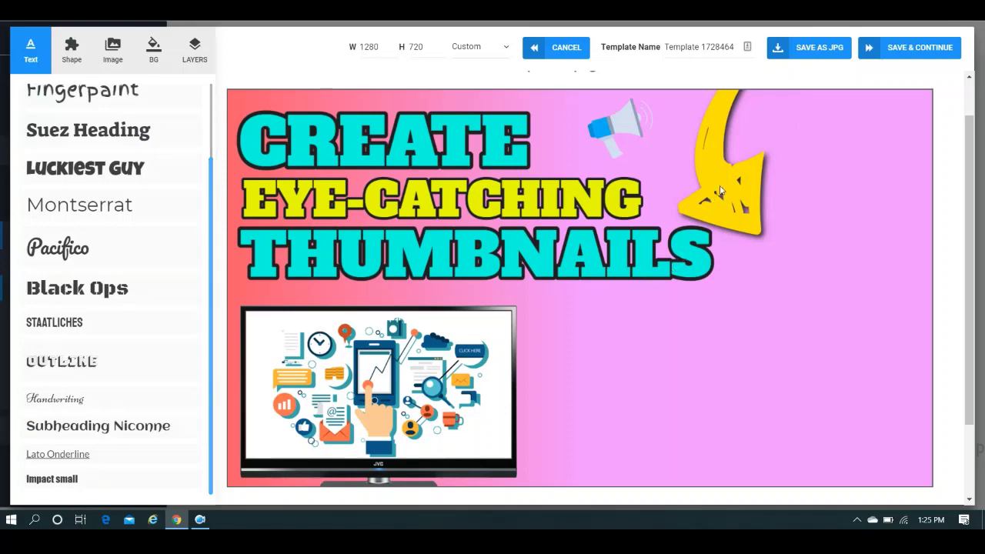
# Move the TV frame to the lower-right corner of the canvas and enlarge it slightly.
pyautogui.click(517, 312)
pyautogui.moveTo(514, 311); pyautogui.dragTo(927, 297)
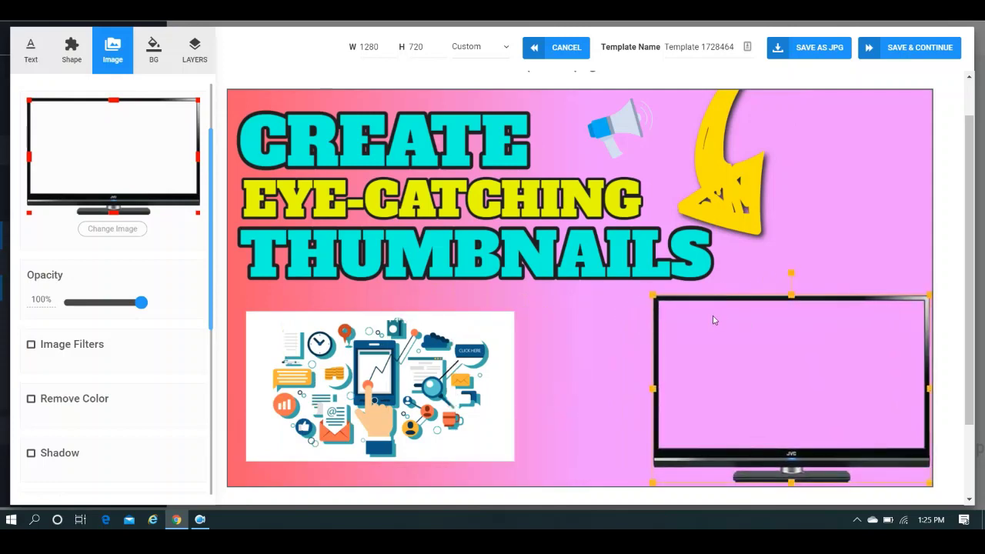
pyautogui.moveTo(652, 293); pyautogui.dragTo(627, 287)
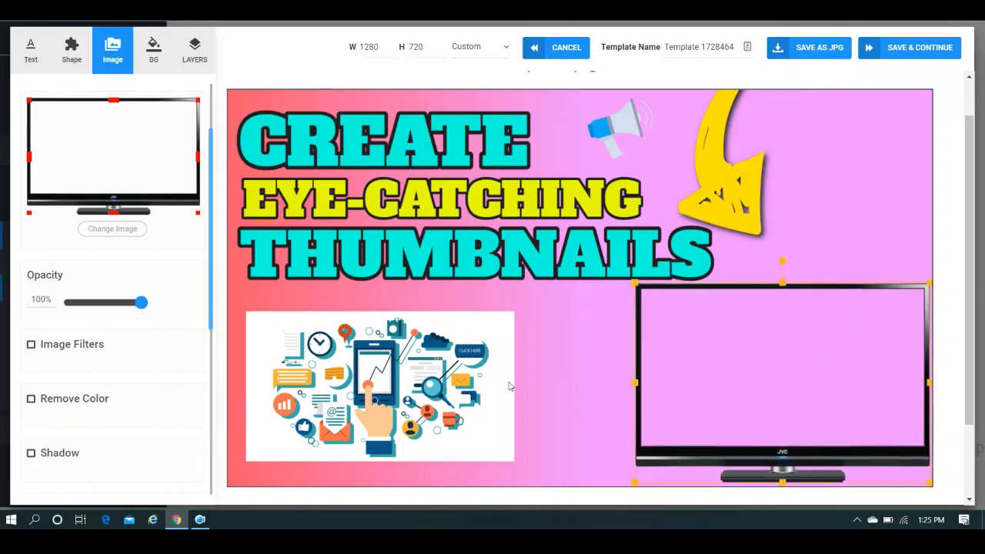
# Fit the white rectangle into the TV frame's screen and place the digital marketing illustration over it.
pyautogui.moveTo(510, 387); pyautogui.dragTo(917, 356)
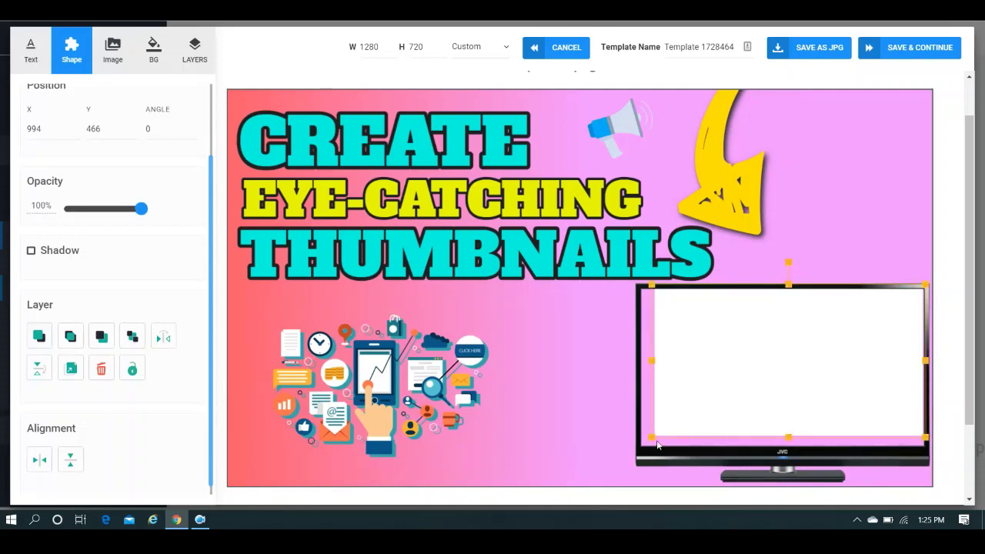
pyautogui.moveTo(652, 437); pyautogui.dragTo(637, 445)
pyautogui.click(390, 409)
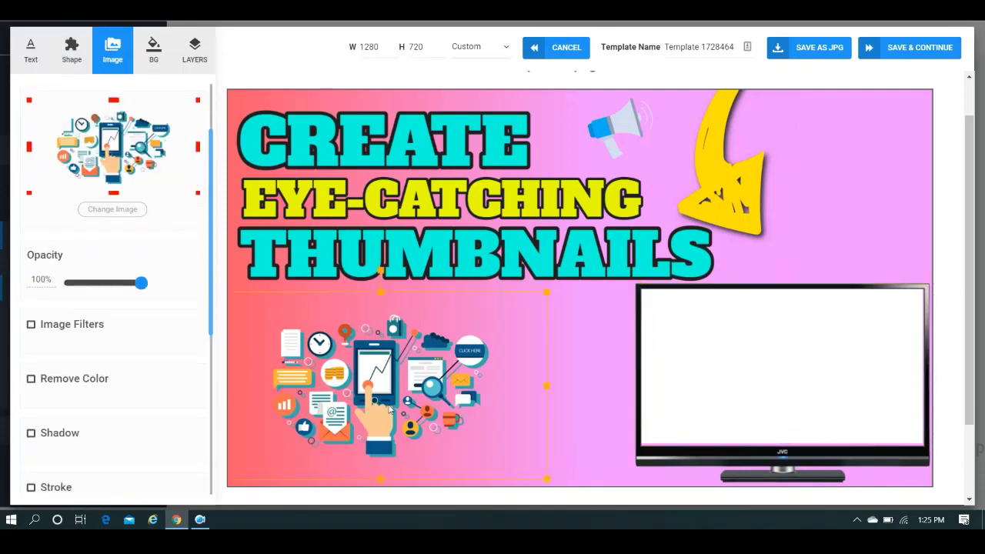
pyautogui.moveTo(389, 409); pyautogui.dragTo(796, 392)
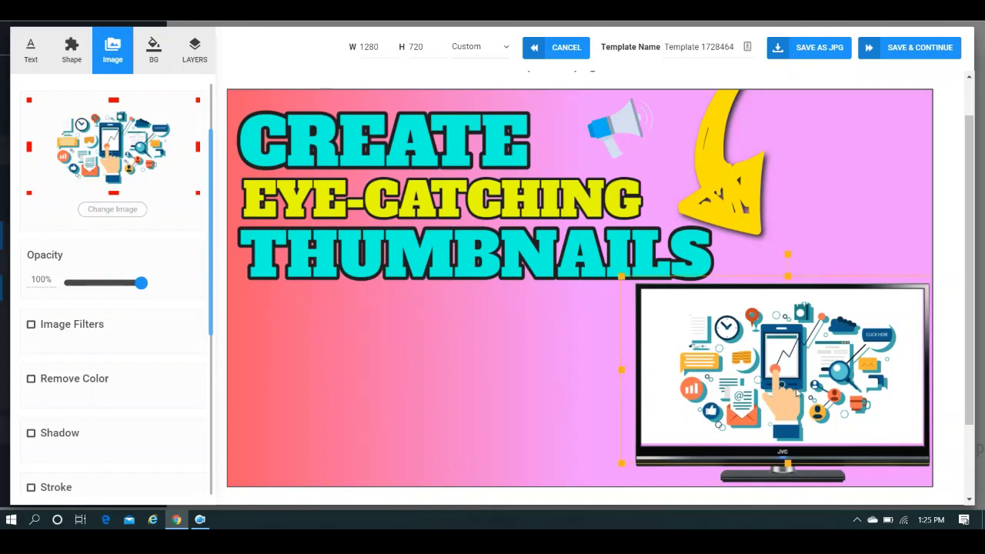
# Replace the digital marketing illustration with the "Mindblowing Thumbnail Creator Software" picture from My Images.
pyautogui.click(113, 209)
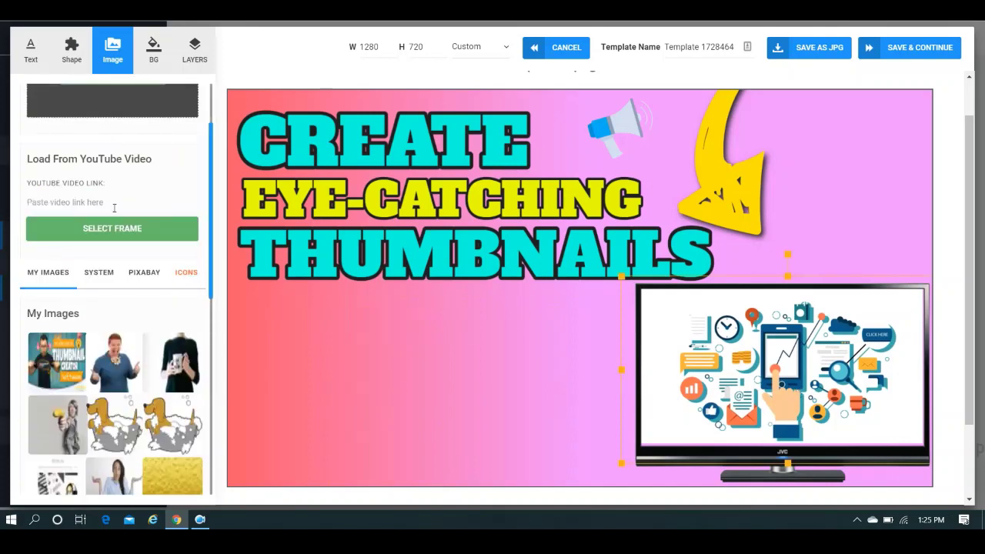
pyautogui.click(57, 366)
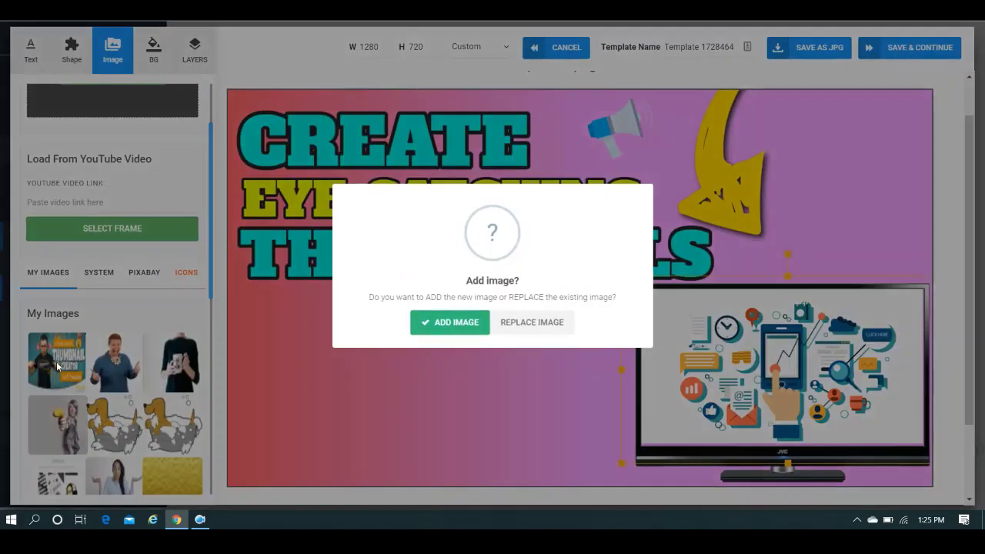
pyautogui.click(521, 320)
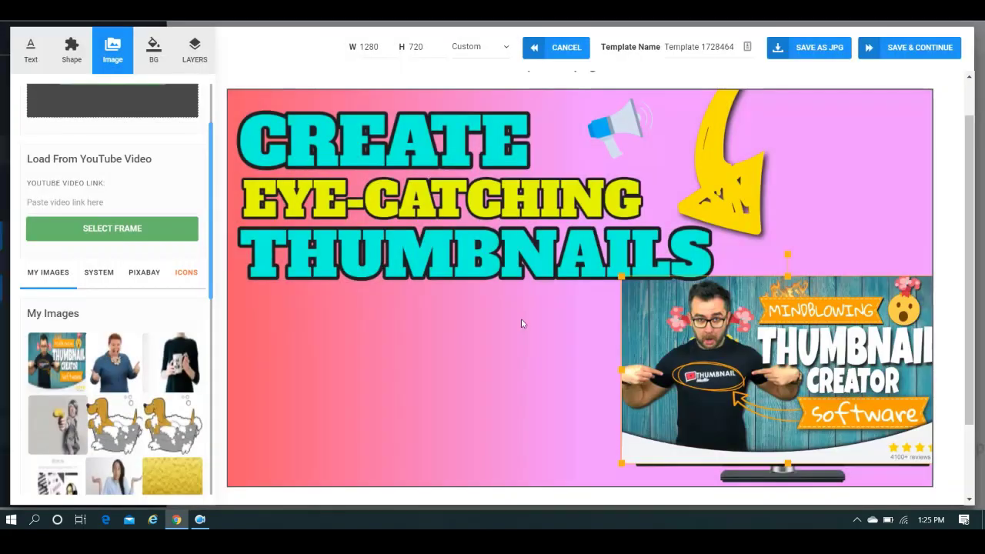
# Shrink and align the "Mindblowing Thumbnail Creator Software" picture so that it fills the TV frame's screen.
pyautogui.click(625, 283)
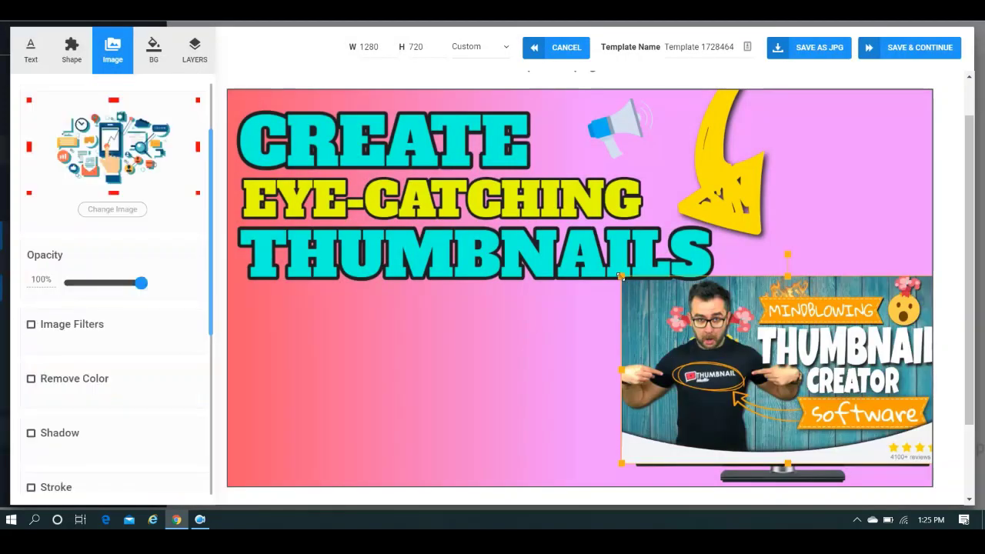
pyautogui.moveTo(625, 283); pyautogui.dragTo(644, 300)
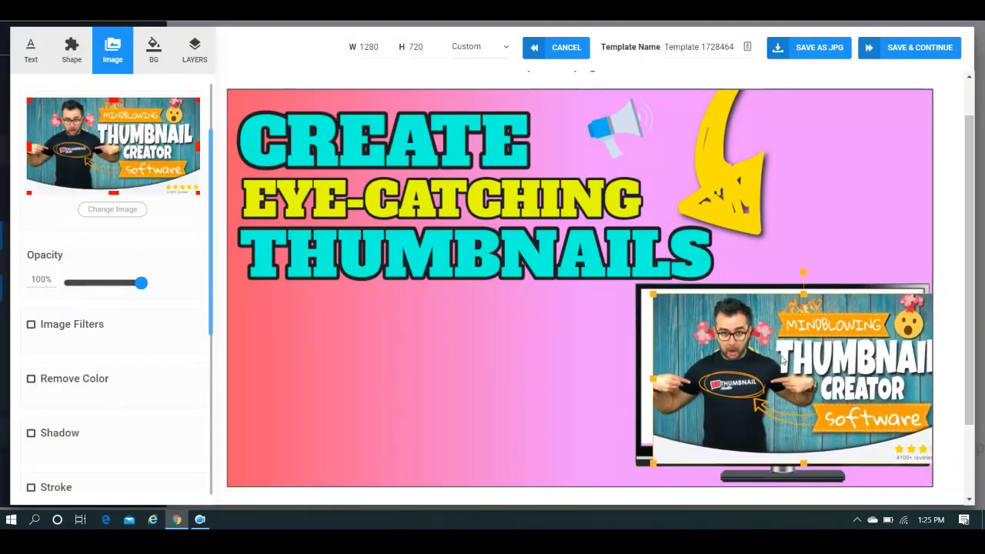
pyautogui.moveTo(781, 359); pyautogui.dragTo(766, 350)
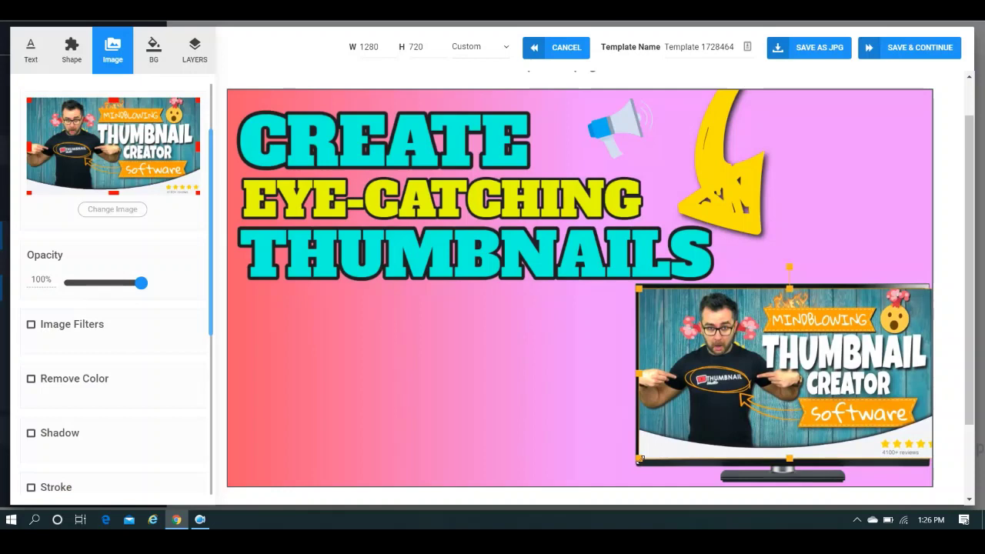
pyautogui.moveTo(639, 458); pyautogui.dragTo(666, 444)
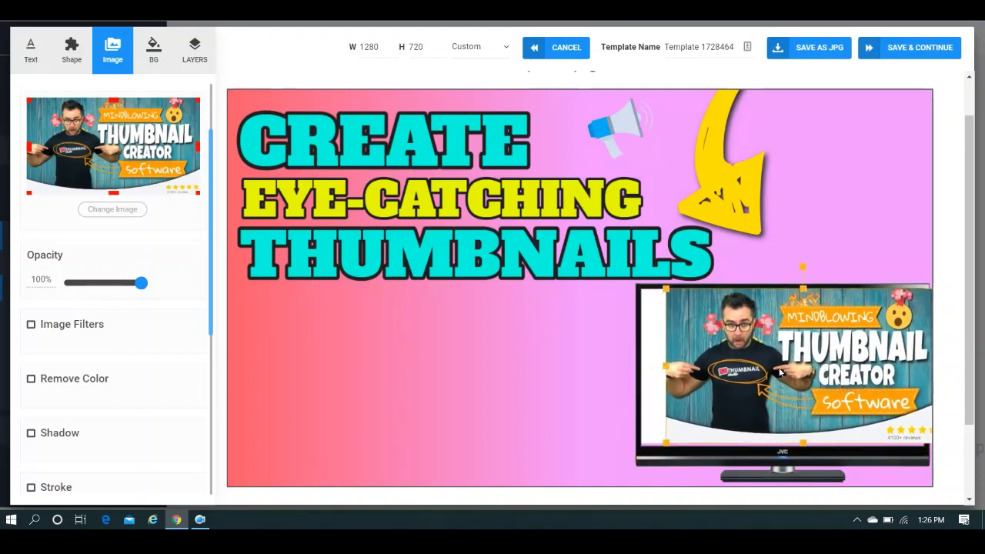
pyautogui.moveTo(780, 371); pyautogui.dragTo(758, 375)
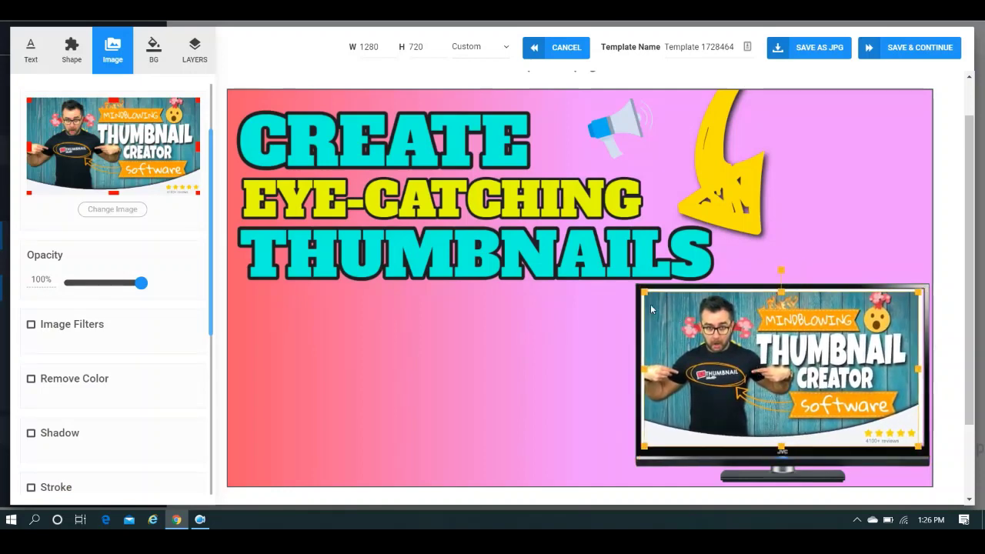
pyautogui.moveTo(644, 292); pyautogui.dragTo(639, 290)
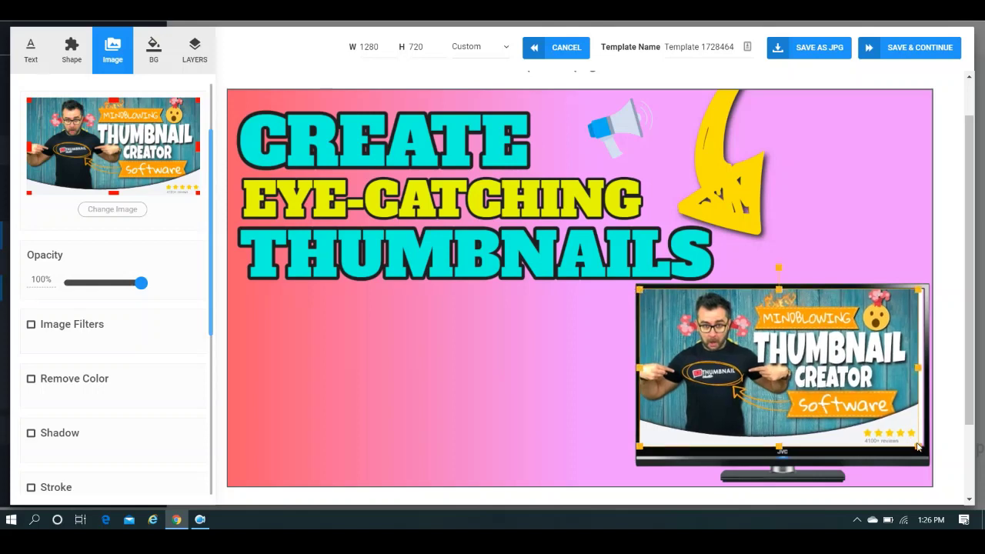
pyautogui.moveTo(916, 445); pyautogui.dragTo(929, 442)
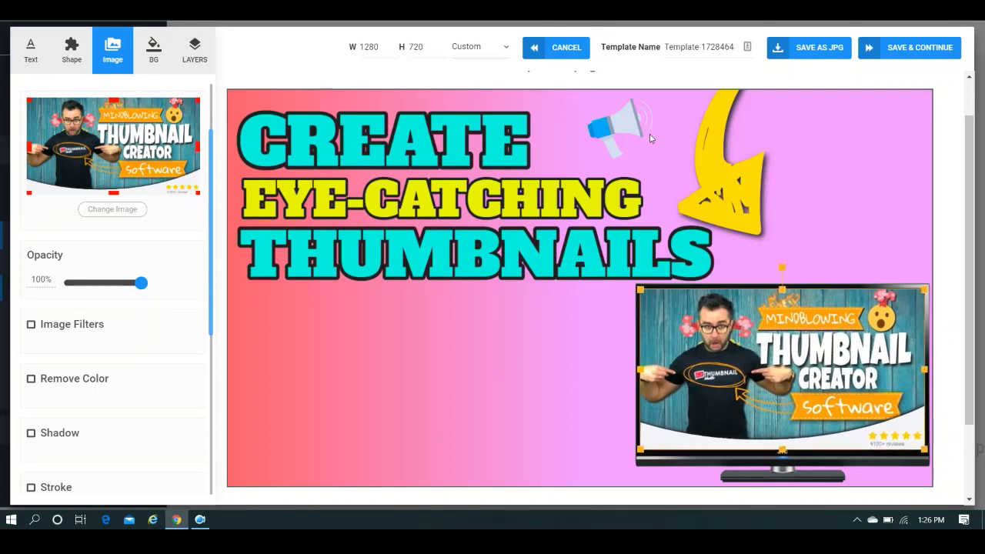
# Enlarge the megaphone icon and place it in the lower-left area of the canvas at about X -7, Y 285.
pyautogui.moveTo(629, 123); pyautogui.dragTo(575, 305)
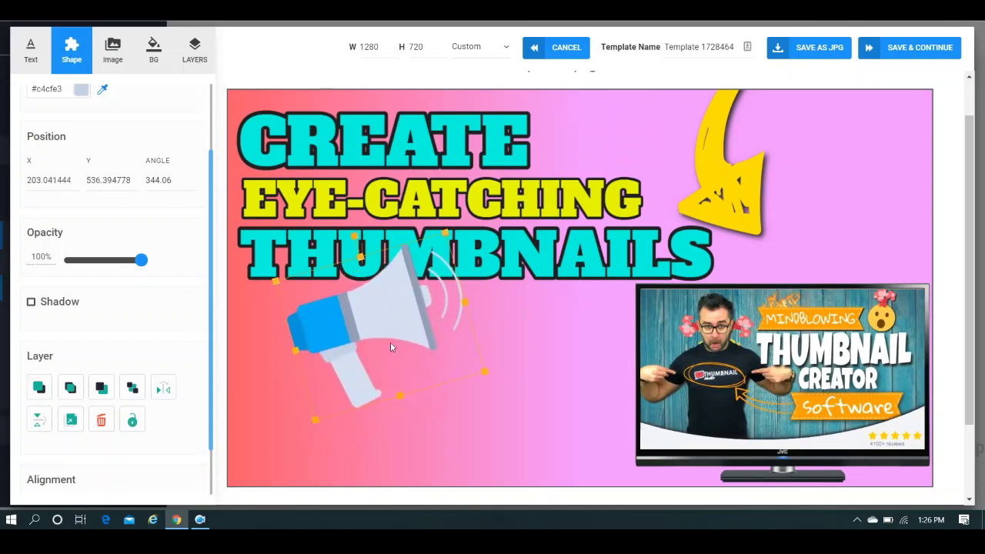
pyautogui.moveTo(356, 326); pyautogui.dragTo(369, 385)
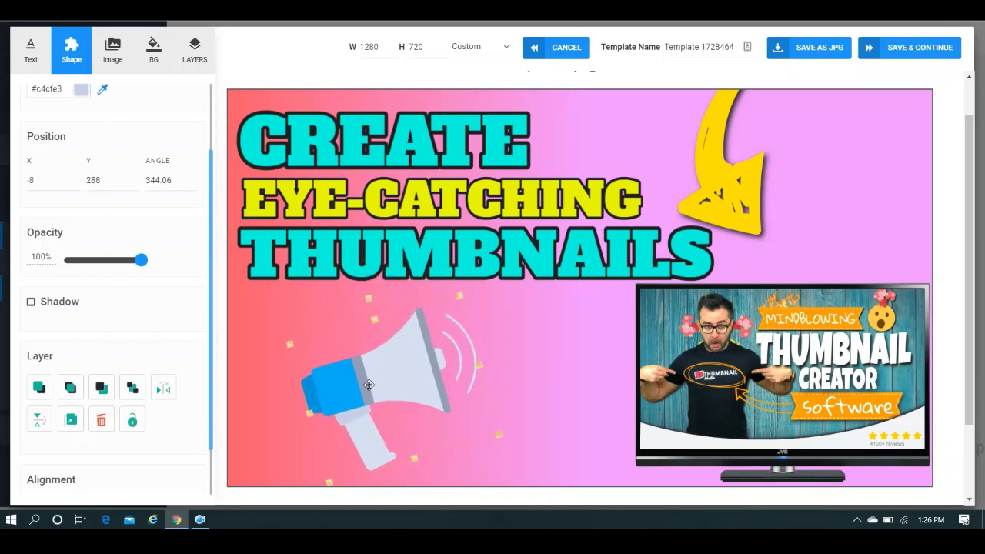
pyautogui.moveTo(369, 384); pyautogui.dragTo(370, 387)
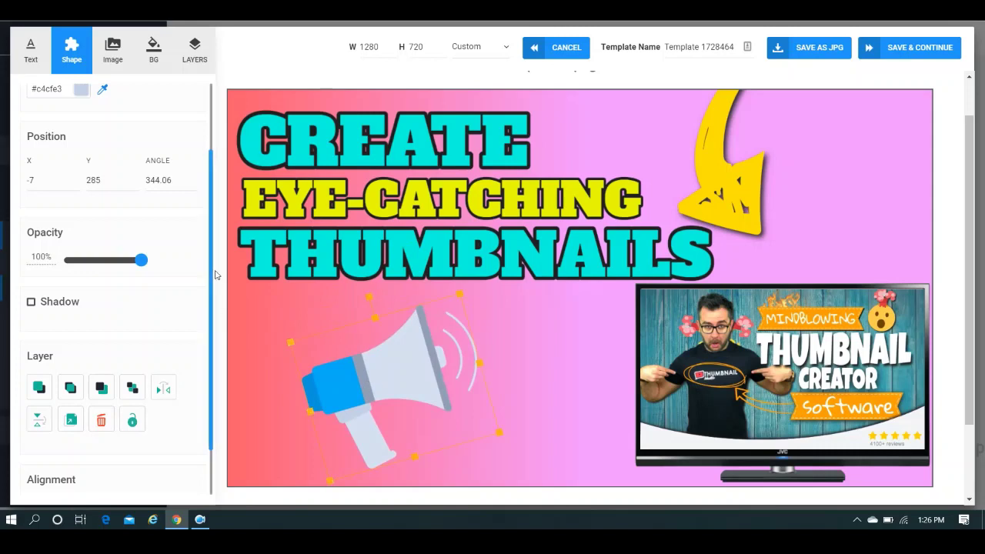
# Recolor the megaphone's two blue parts with darker blues, #035c84 for the rear cap and #038abc for the body.
pyautogui.scroll(3, 201, 185)
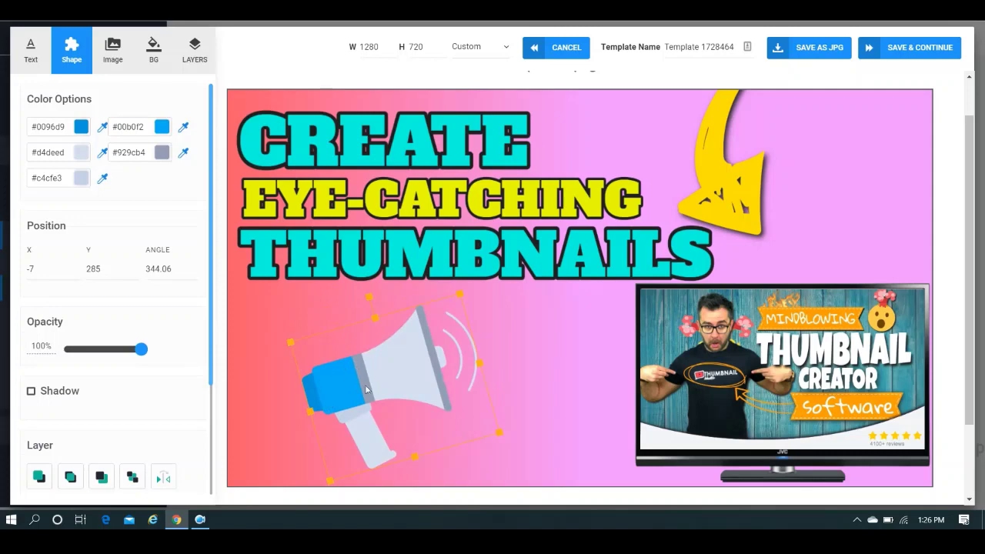
pyautogui.click(81, 127)
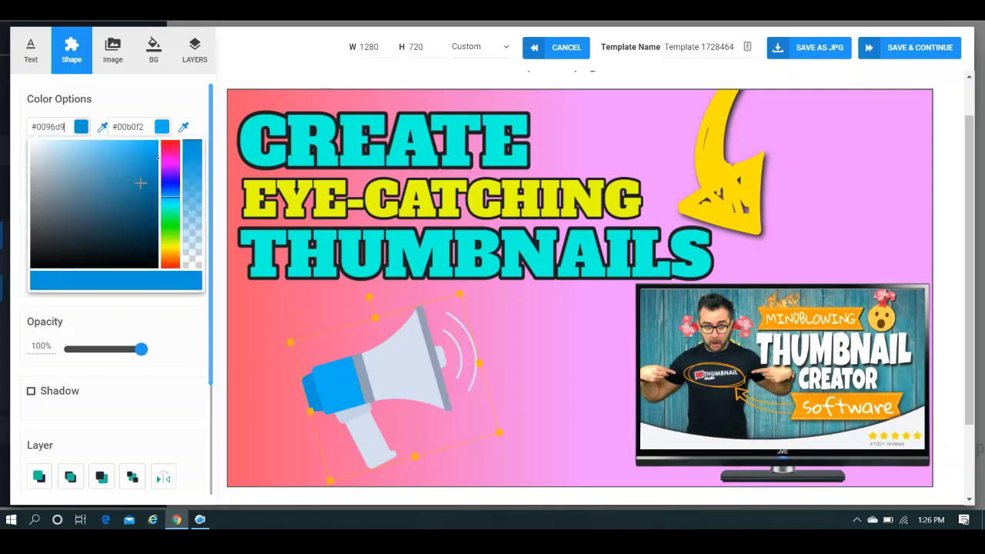
pyautogui.click(155, 202)
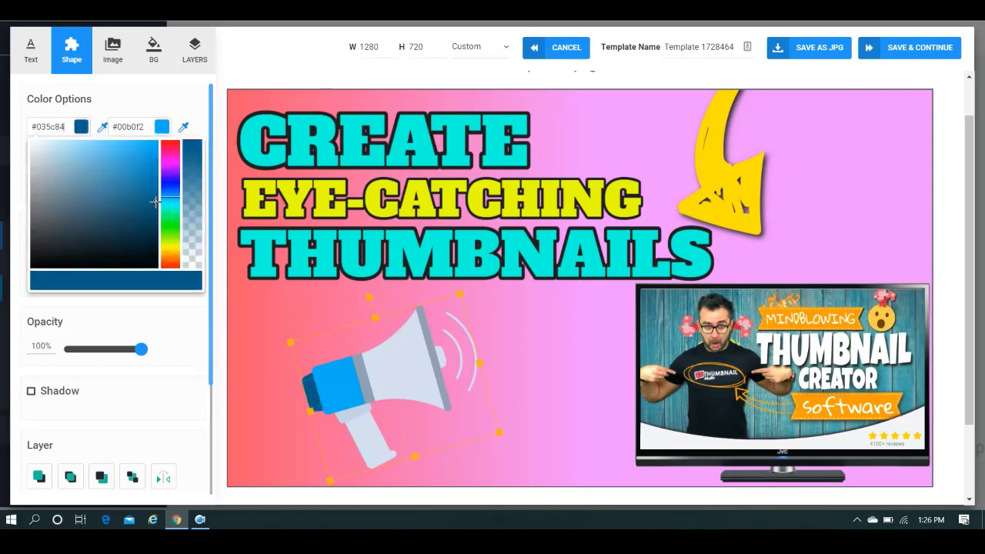
pyautogui.click(161, 126)
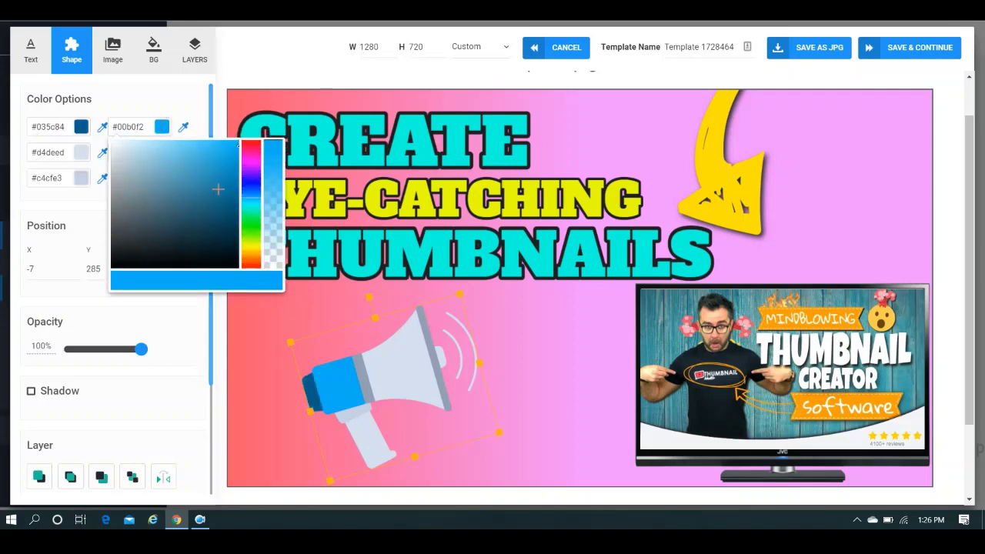
pyautogui.click(236, 186)
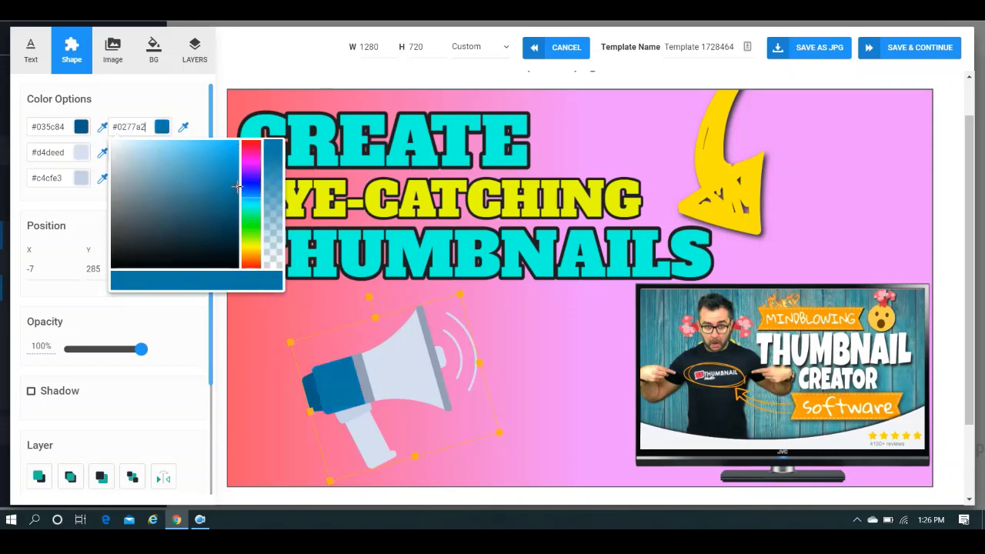
pyautogui.click(237, 174)
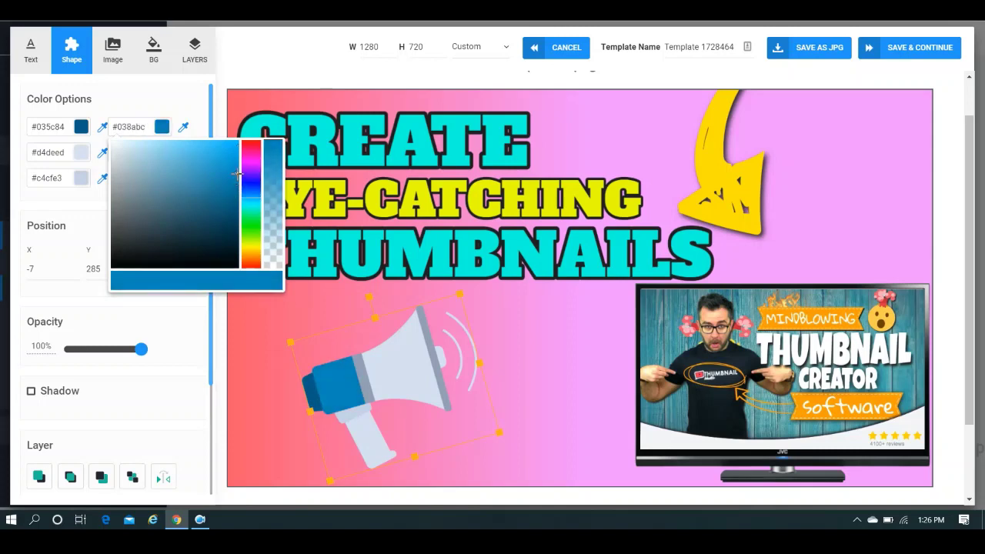
pyautogui.click(199, 100)
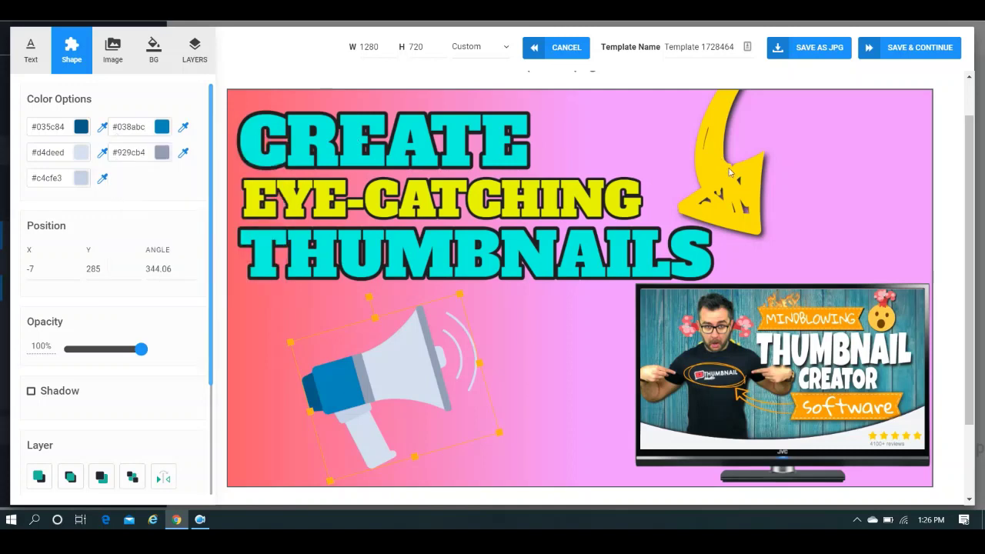
# Recolor the yellow arrow white (#FFFFFF) and shift it above the TV to about X 1056, Y 65.
pyautogui.moveTo(730, 173); pyautogui.dragTo(775, 200)
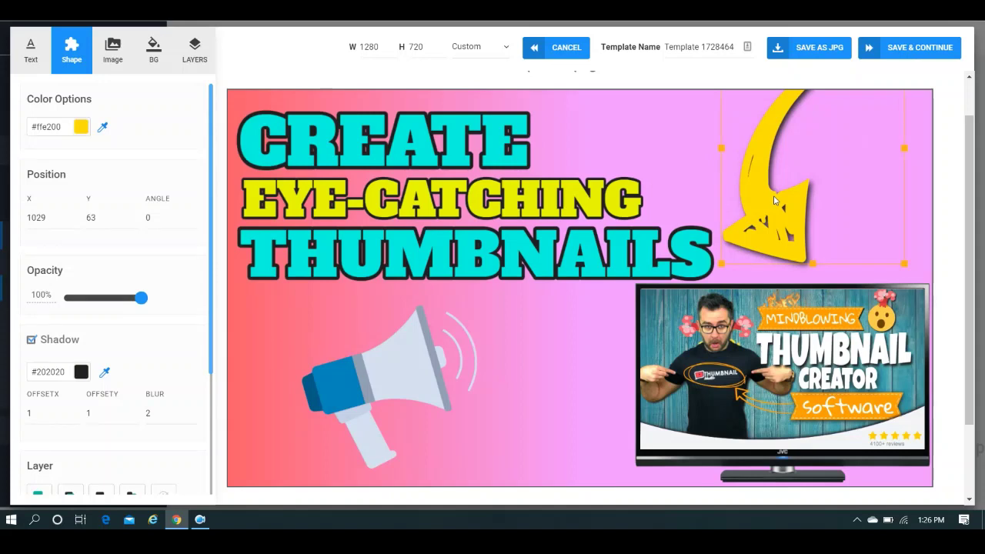
pyautogui.click(81, 127)
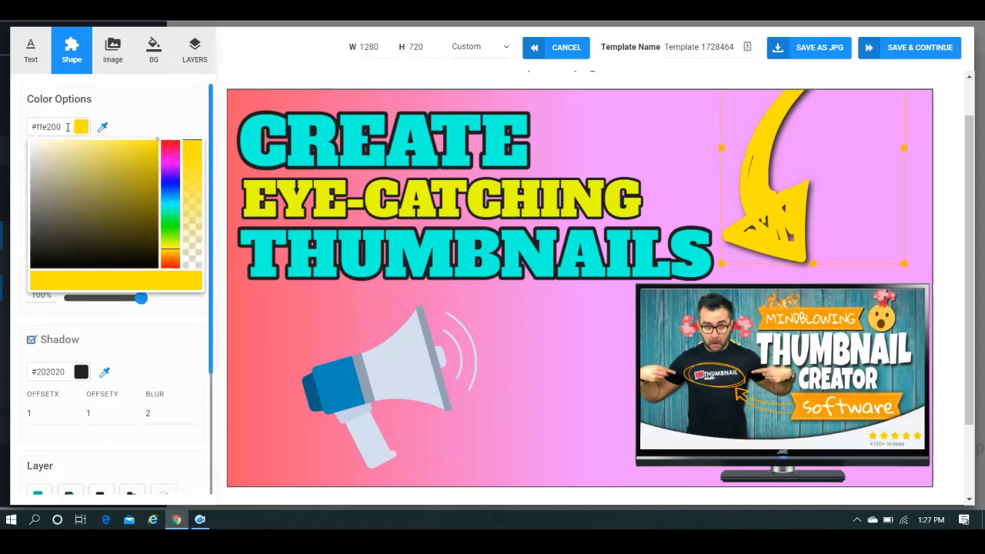
pyautogui.click(32, 142)
pyautogui.moveTo(61, 127); pyautogui.dragTo(38, 127)
pyautogui.press('BackSpace')
pyautogui.write('f')
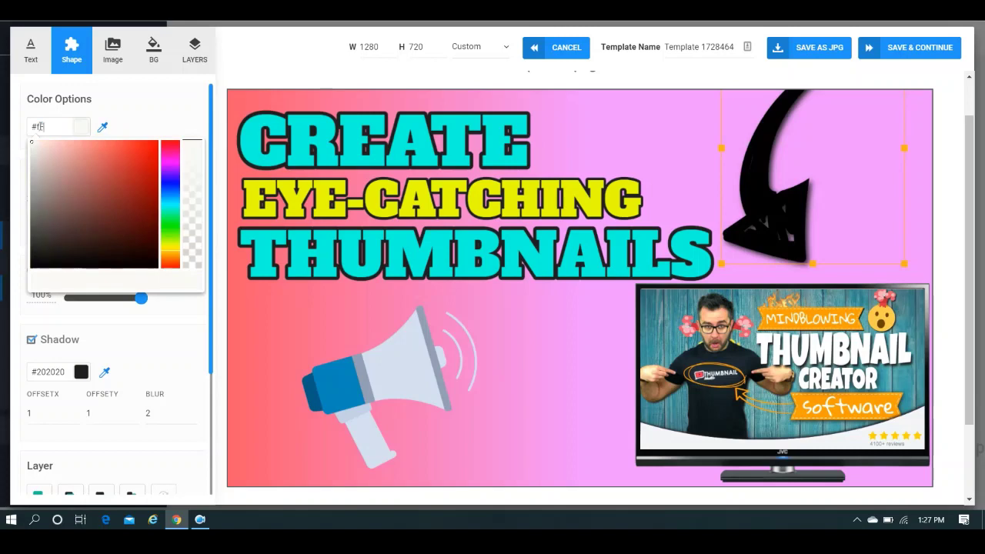
pyautogui.write('FFFFF')
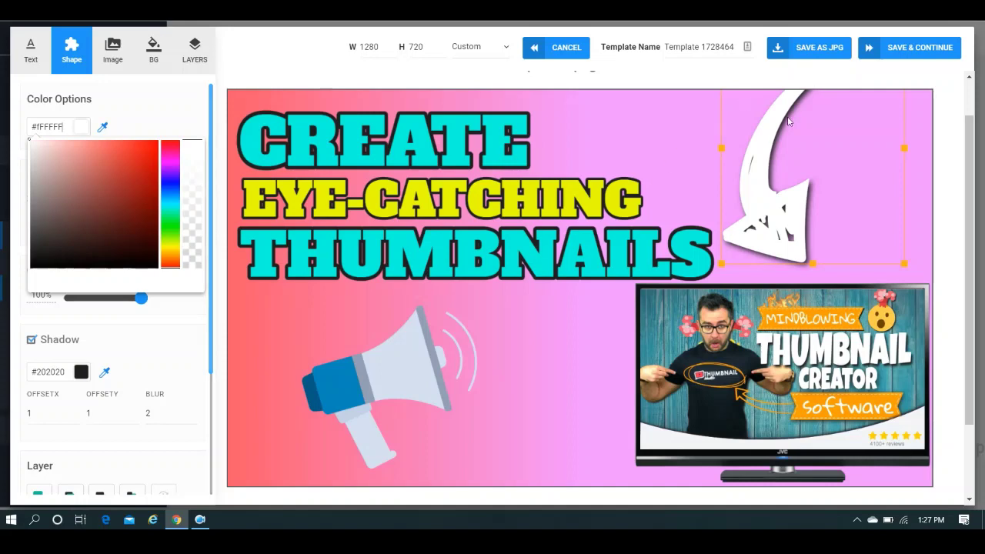
pyautogui.moveTo(764, 148); pyautogui.dragTo(775, 145)
# Set the white arrow's shadow offset Y to 4, and try offset X at 3 before restoring it to 1.
pyautogui.moveTo(211, 276); pyautogui.dragTo(218, 321)
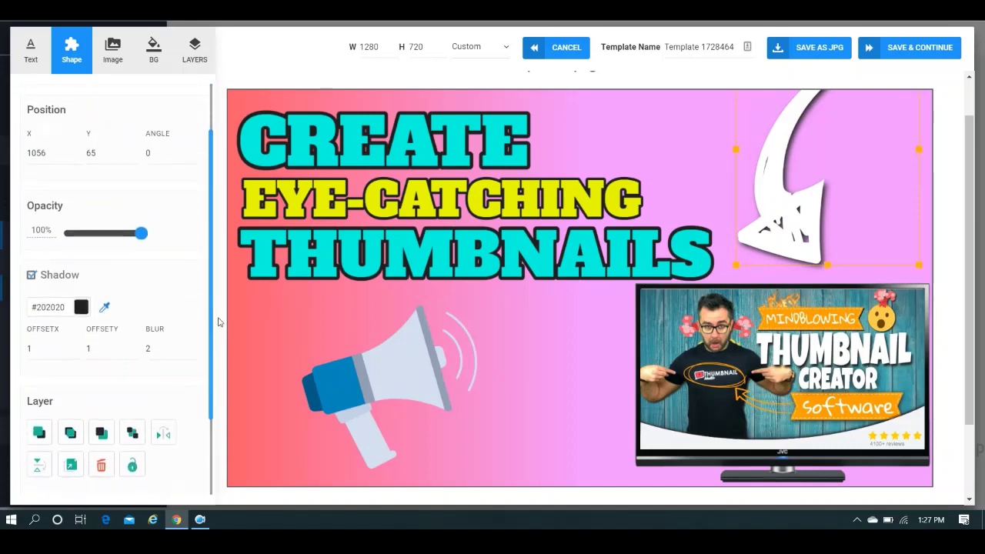
pyautogui.click(133, 349)
pyautogui.click(133, 349)
pyautogui.click(134, 348)
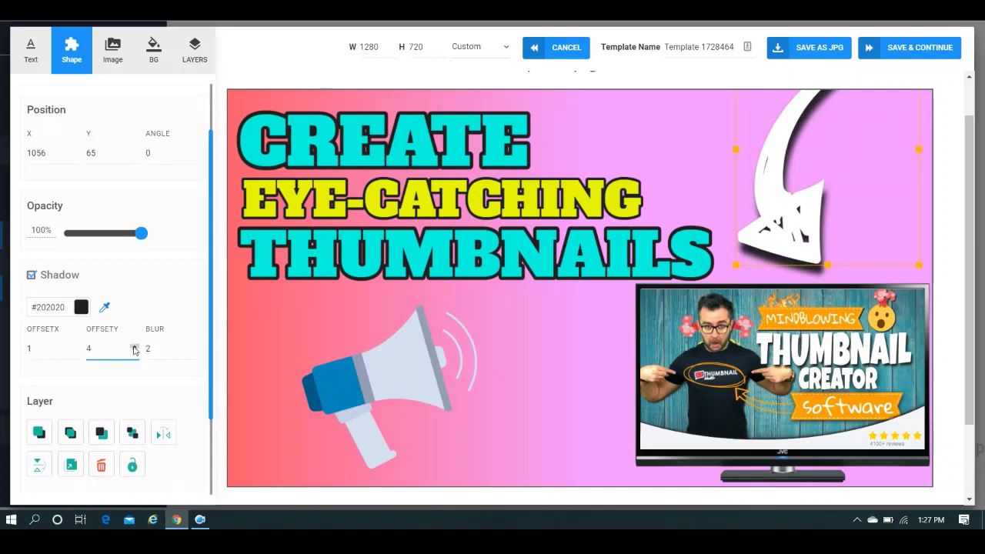
pyautogui.click(75, 347)
pyautogui.click(75, 348)
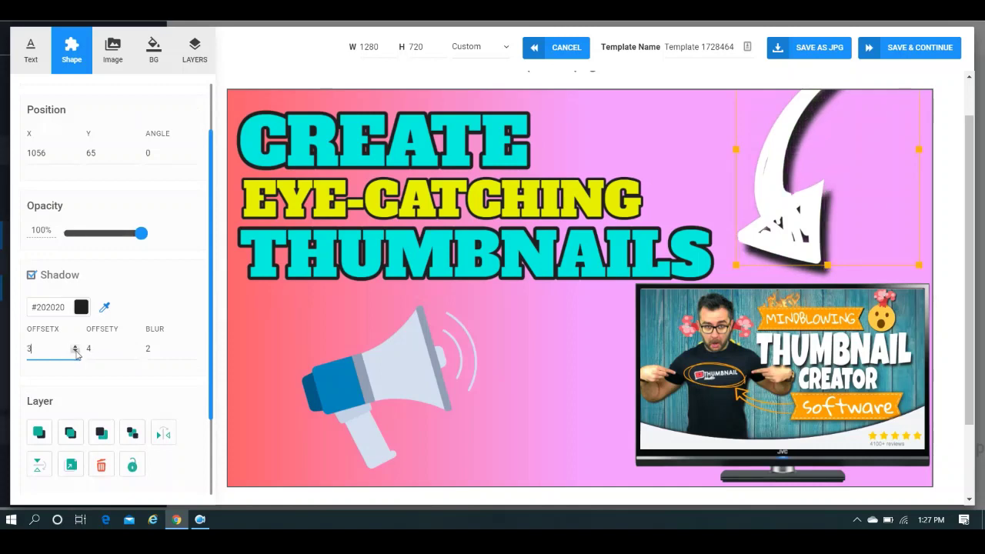
pyautogui.click(75, 352)
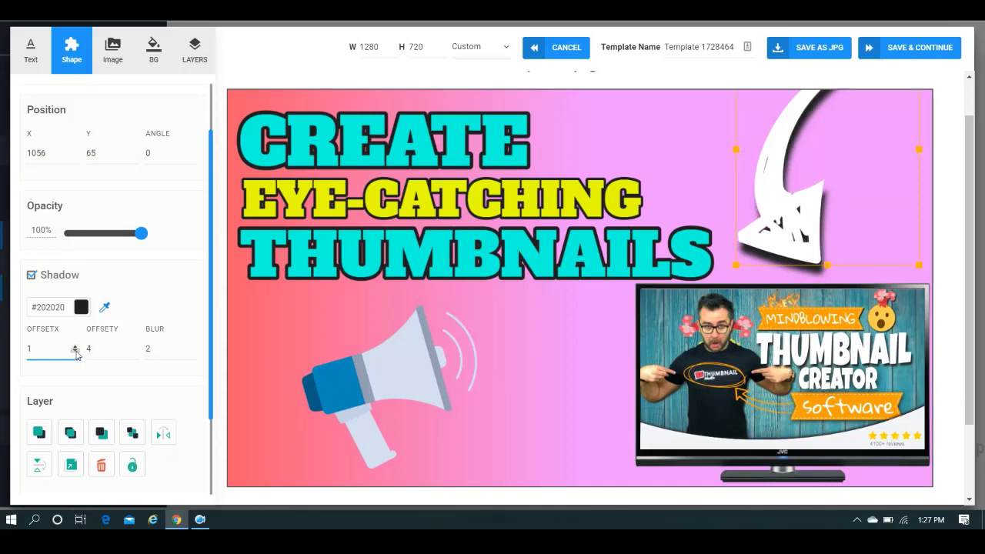
# Add a shadow to the EYE-CATCHING and THUMBNAILS text lines.
pyautogui.click(356, 202)
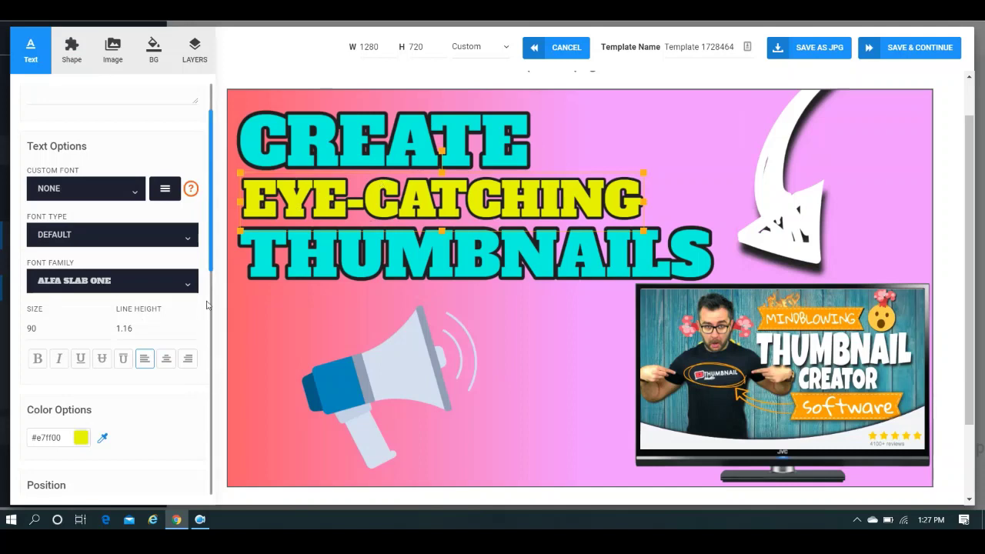
pyautogui.moveTo(211, 270); pyautogui.dragTo(204, 425)
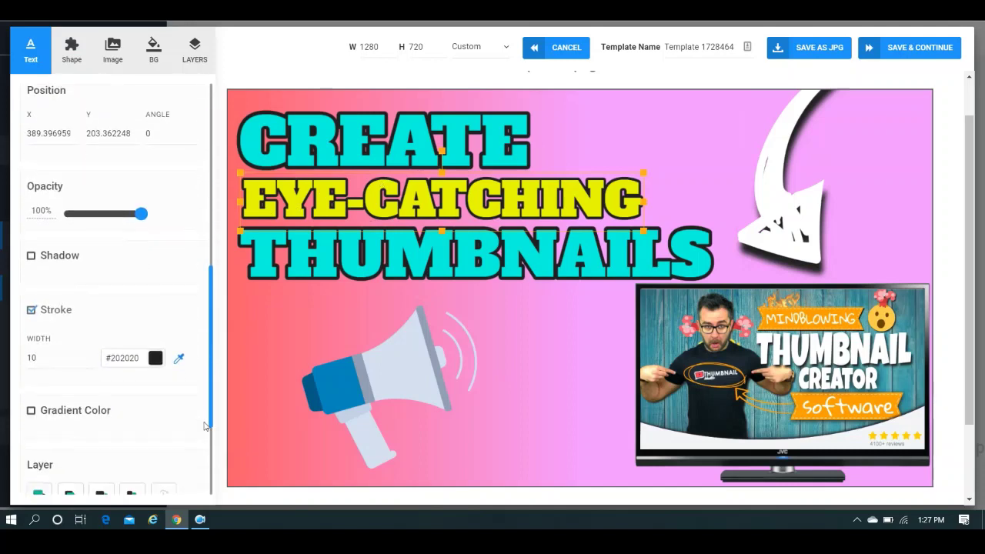
pyautogui.click(32, 254)
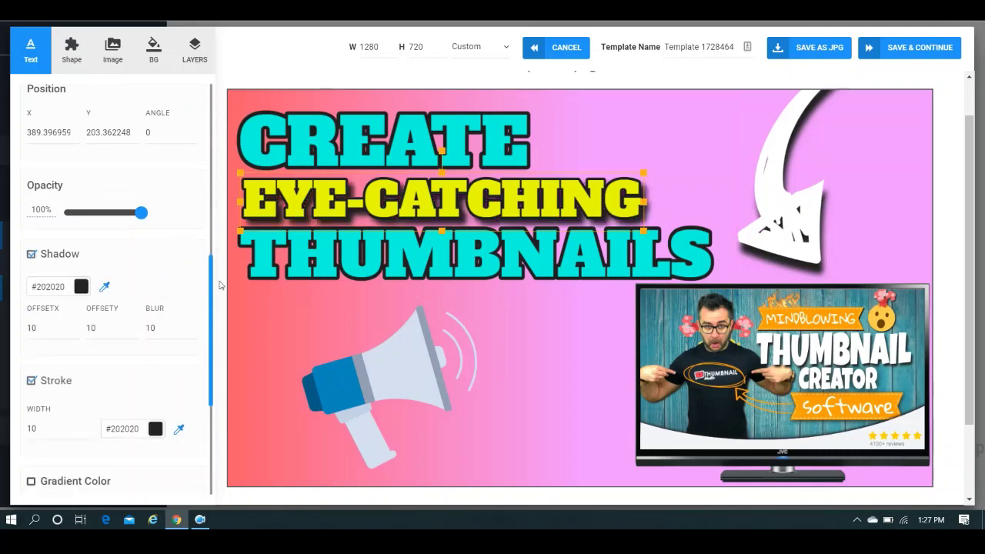
pyautogui.click(290, 267)
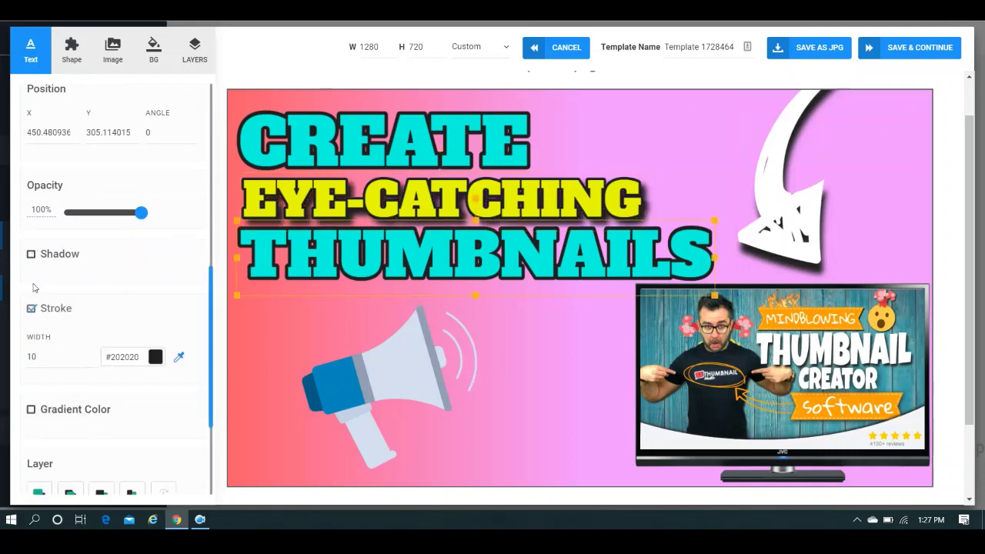
pyautogui.click(30, 255)
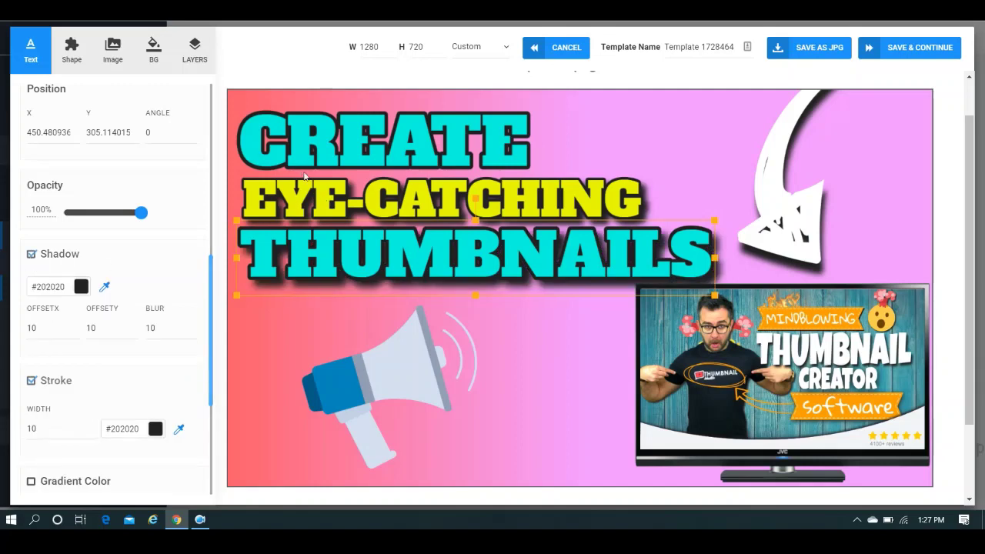
# Shift the CREATE, EYE-CATCHING and THUMBNAILS lines slightly upward, keeping them closely stacked.
pyautogui.click(319, 192)
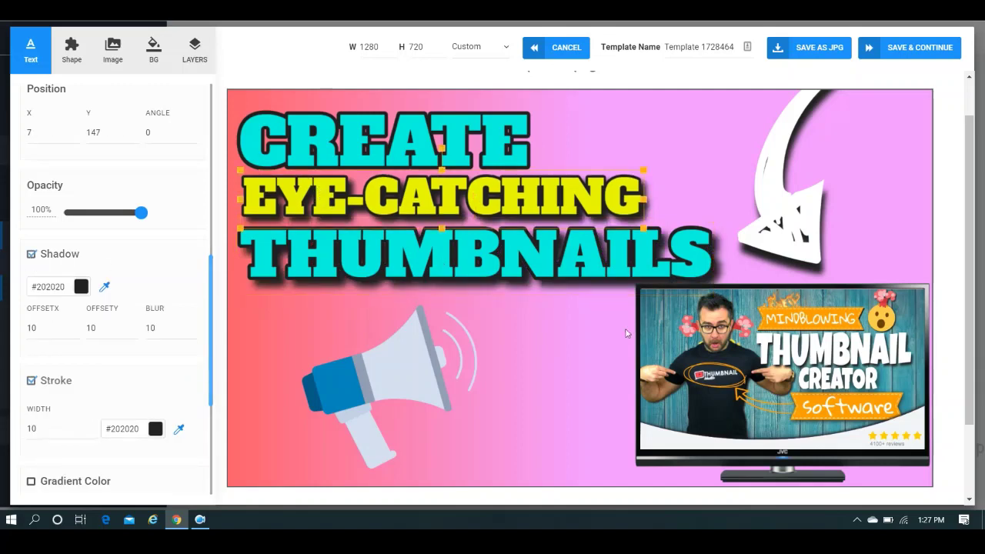
pyautogui.click(492, 141)
pyautogui.moveTo(492, 141); pyautogui.dragTo(493, 135)
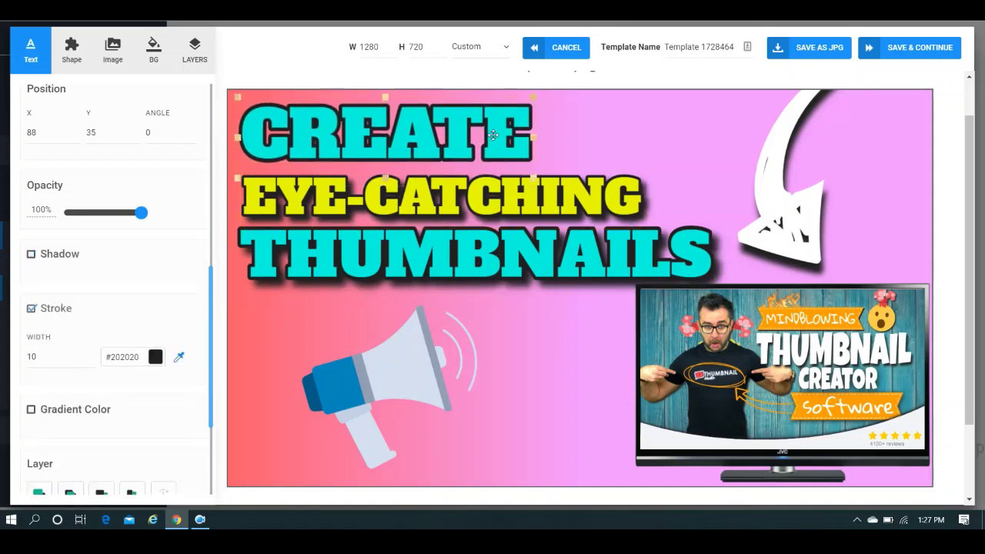
pyautogui.moveTo(497, 189); pyautogui.dragTo(493, 181)
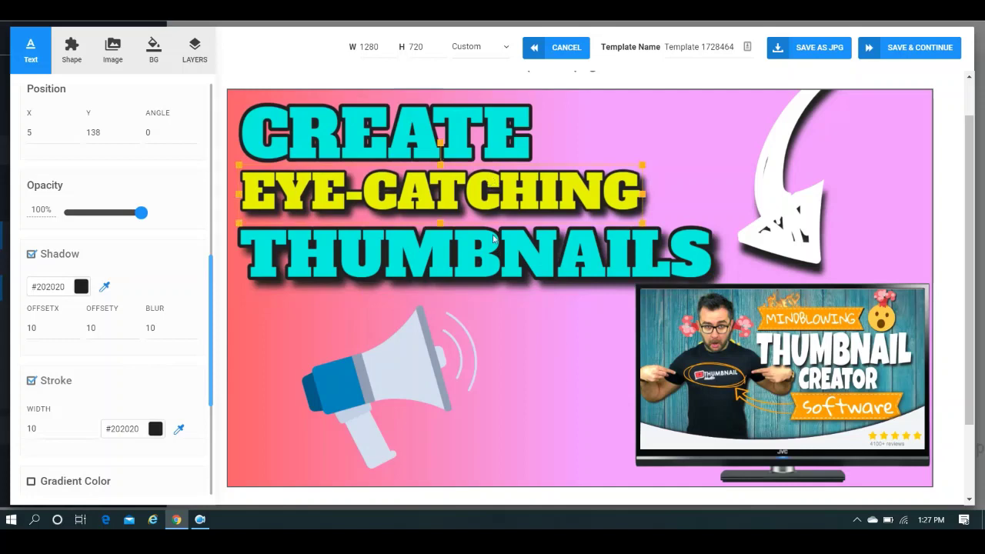
pyautogui.moveTo(492, 236); pyautogui.dragTo(491, 232)
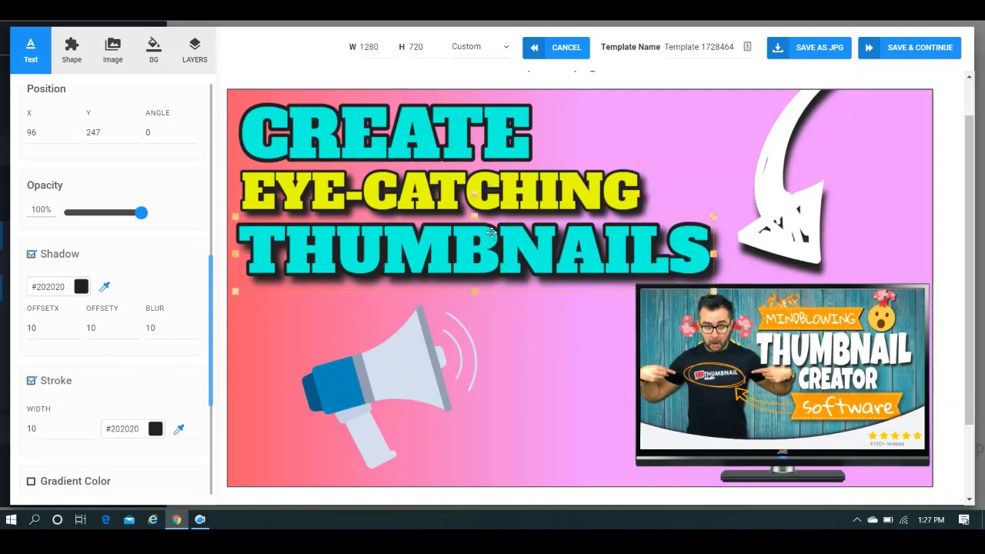
# Enlarge the megaphone slightly from its upper-right corner.
pyautogui.click(435, 396)
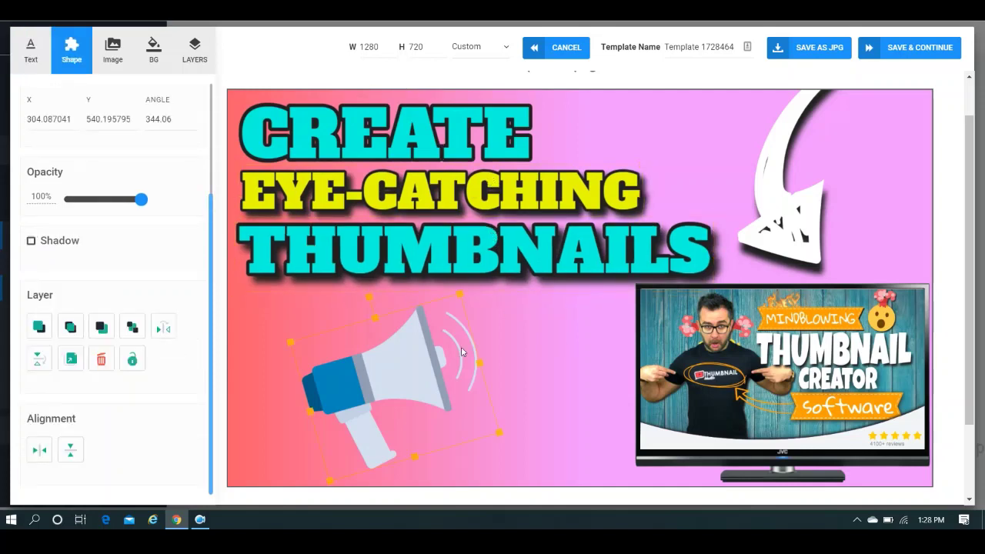
pyautogui.moveTo(458, 294); pyautogui.dragTo(464, 288)
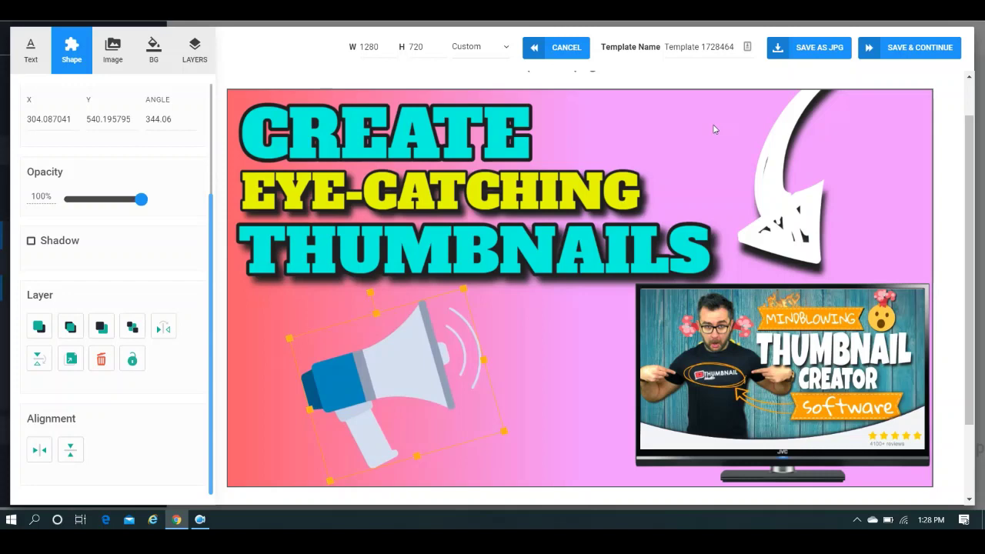
pyautogui.click(666, 156)
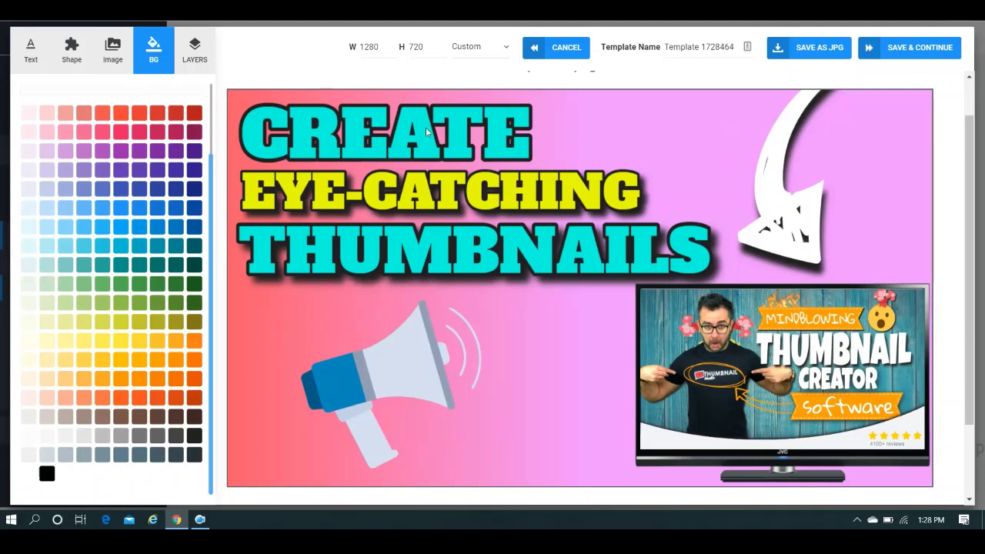
# Change the light pink color of the background's linear gradient to purple #a40eb6.
pyautogui.click(196, 54)
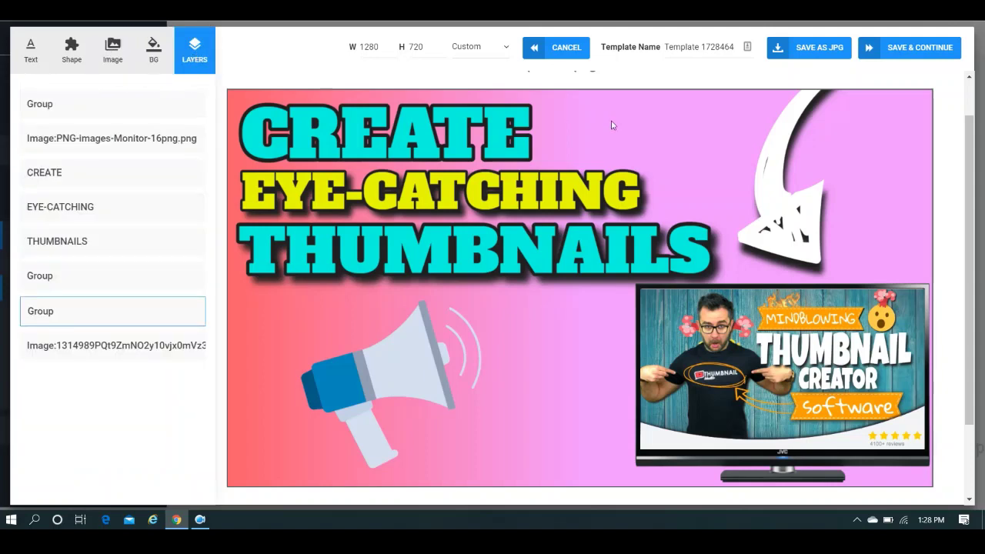
pyautogui.click(646, 125)
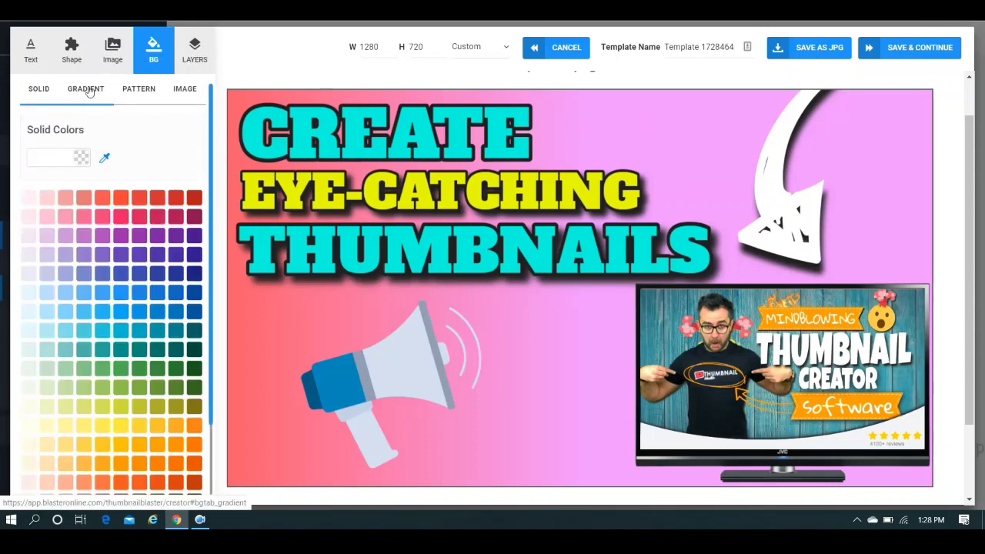
pyautogui.click(47, 91)
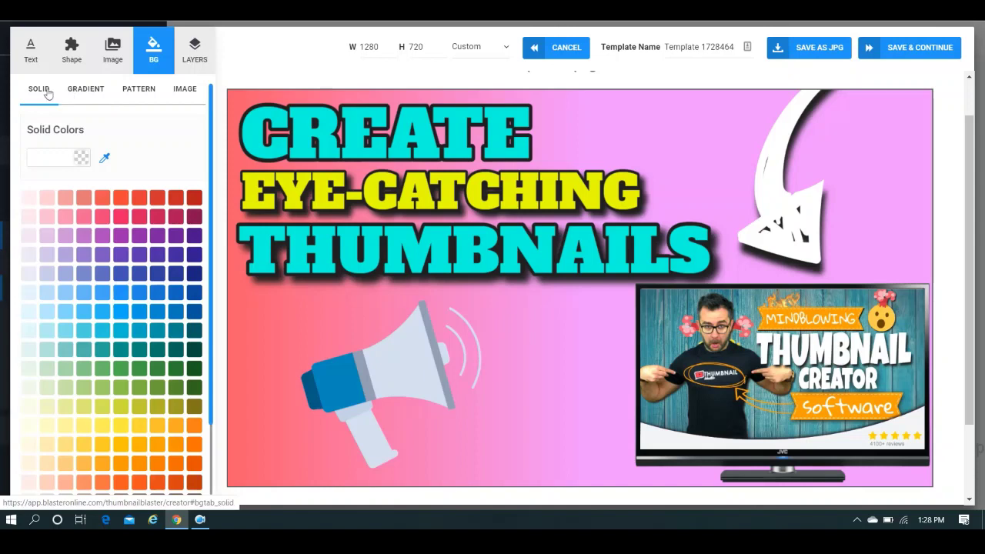
pyautogui.click(84, 91)
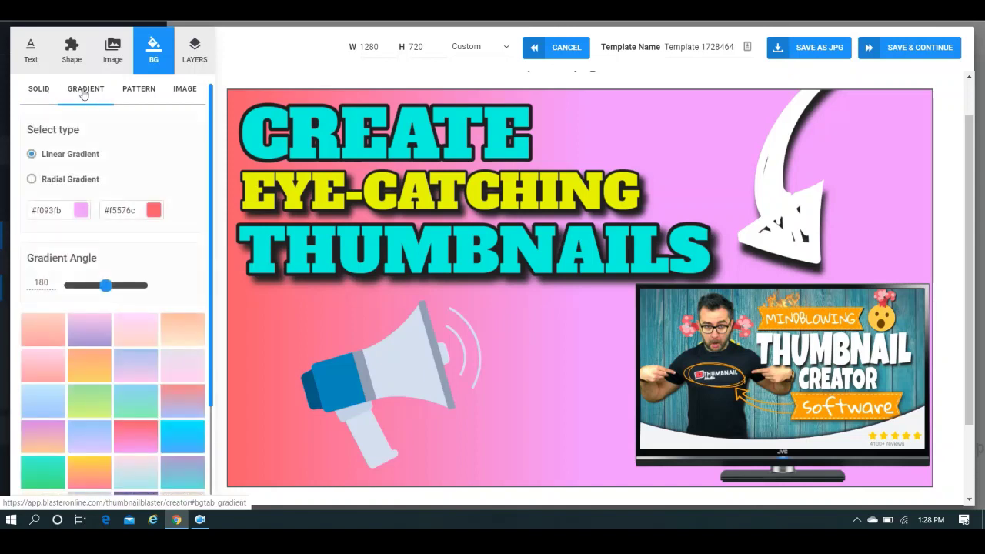
pyautogui.click(81, 210)
pyautogui.click(148, 260)
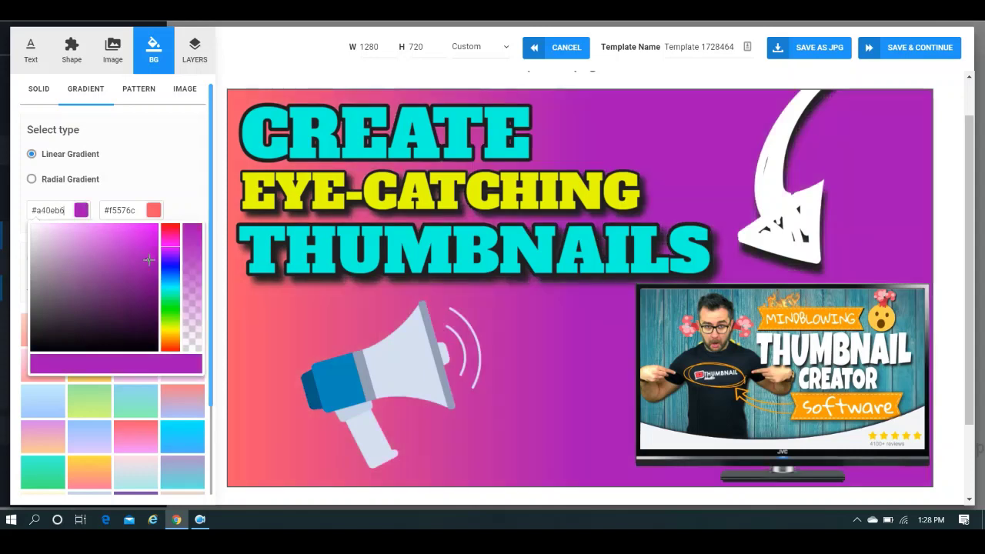
# Apply the red diamond pattern to the background and recolor its lighter diamonds, trying black and dark red before blue.
pyautogui.click(140, 88)
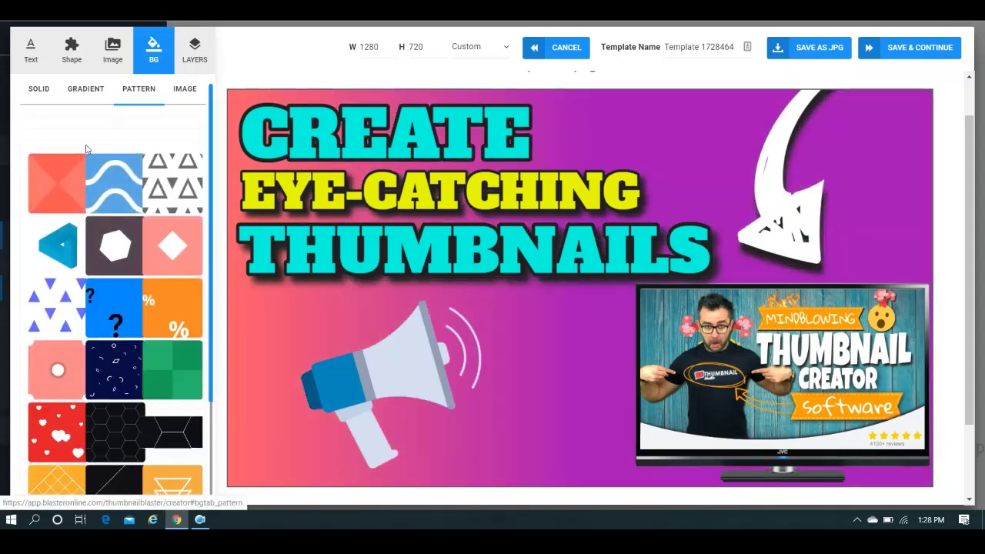
pyautogui.click(52, 198)
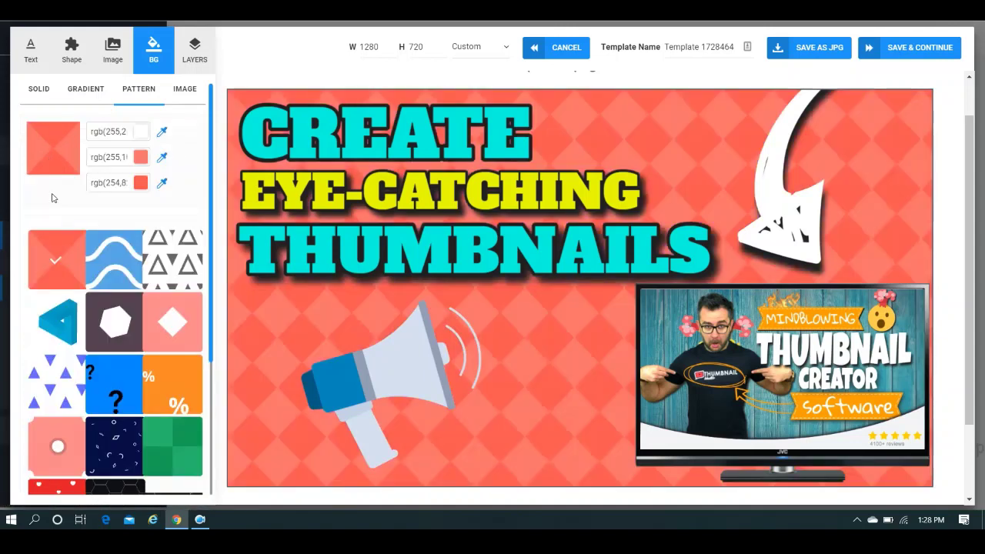
pyautogui.click(141, 157)
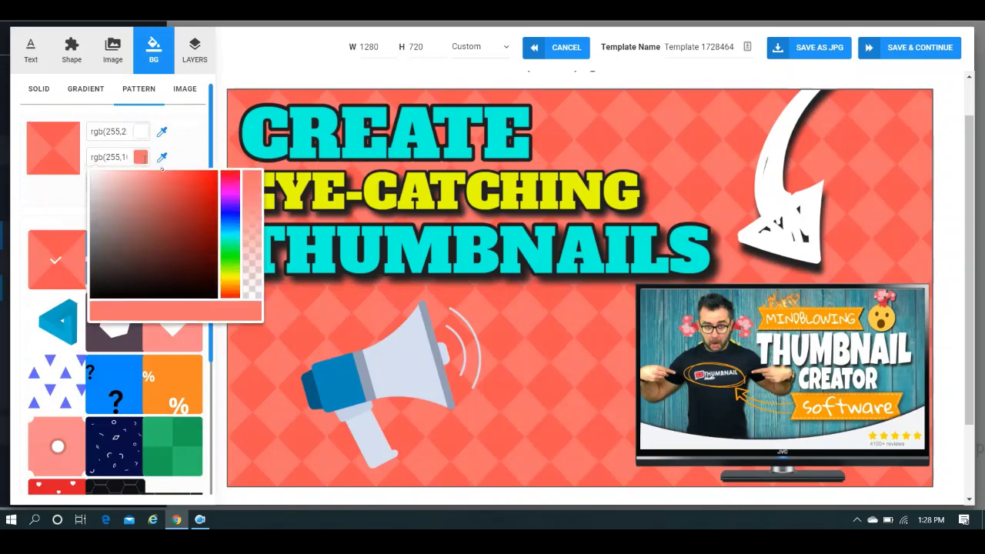
pyautogui.click(125, 282)
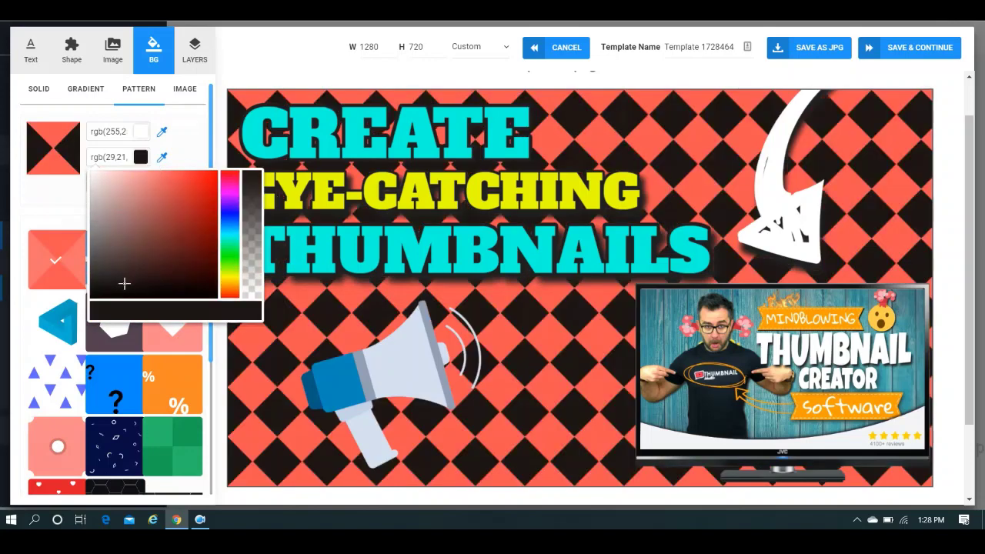
pyautogui.click(185, 217)
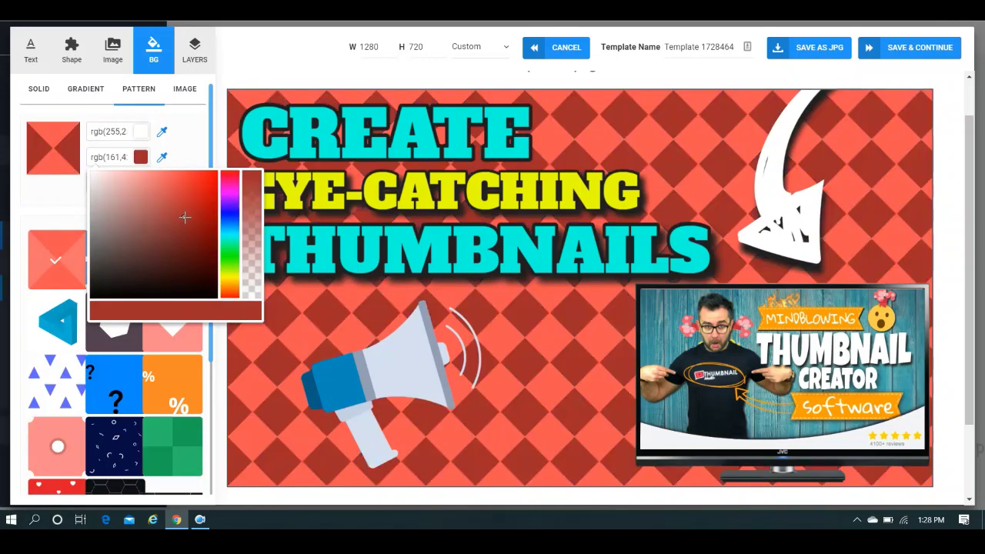
pyautogui.click(233, 215)
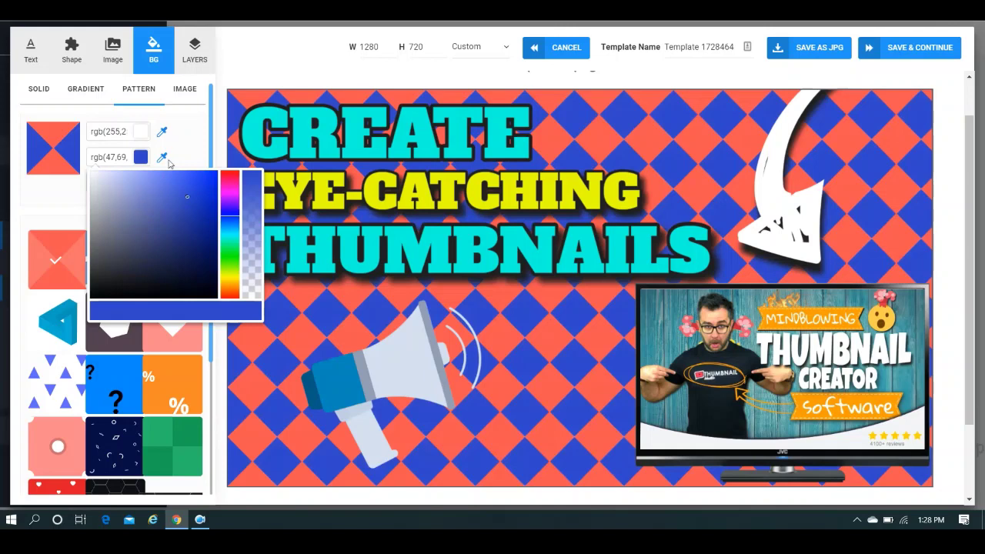
pyautogui.click(190, 145)
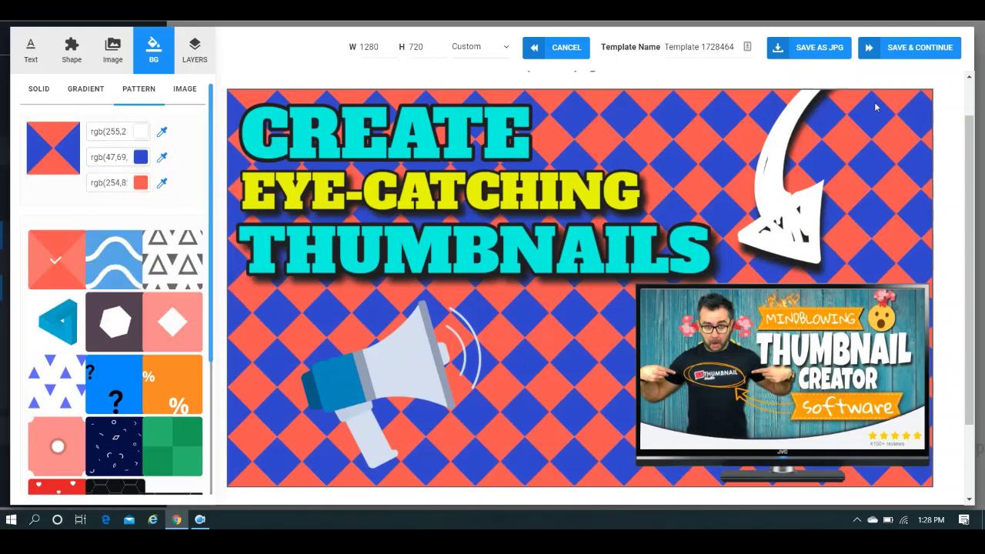
# Undo the blue-and-red background and reapply the red diamond pattern in its default colors.
pyautogui.moveTo(969, 137); pyautogui.dragTo(970, 99)
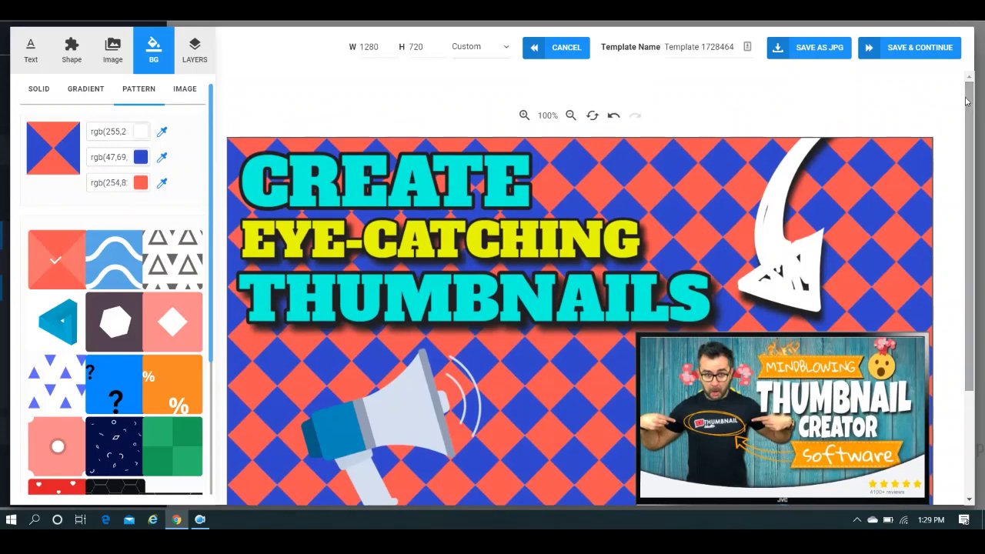
pyautogui.click(612, 116)
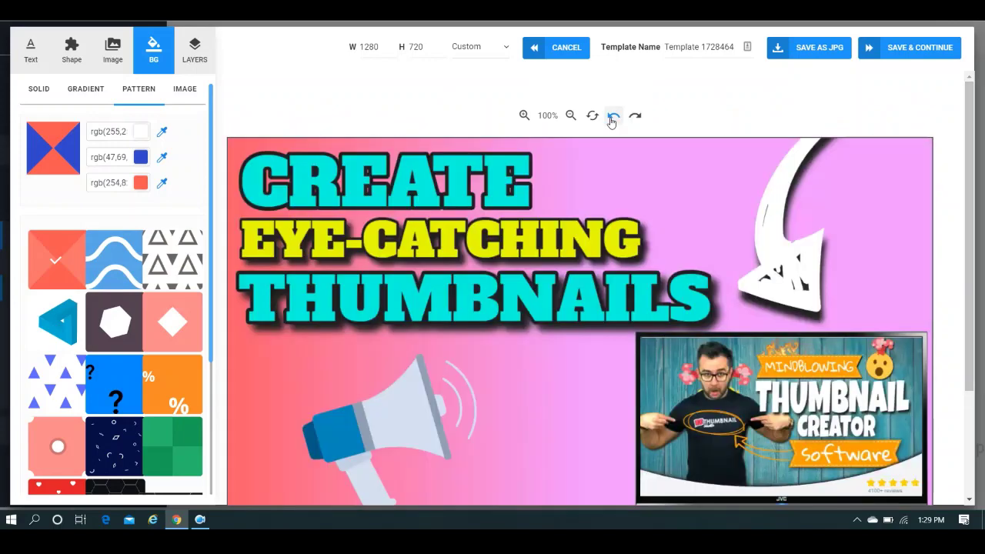
pyautogui.moveTo(968, 111); pyautogui.dragTo(972, 149)
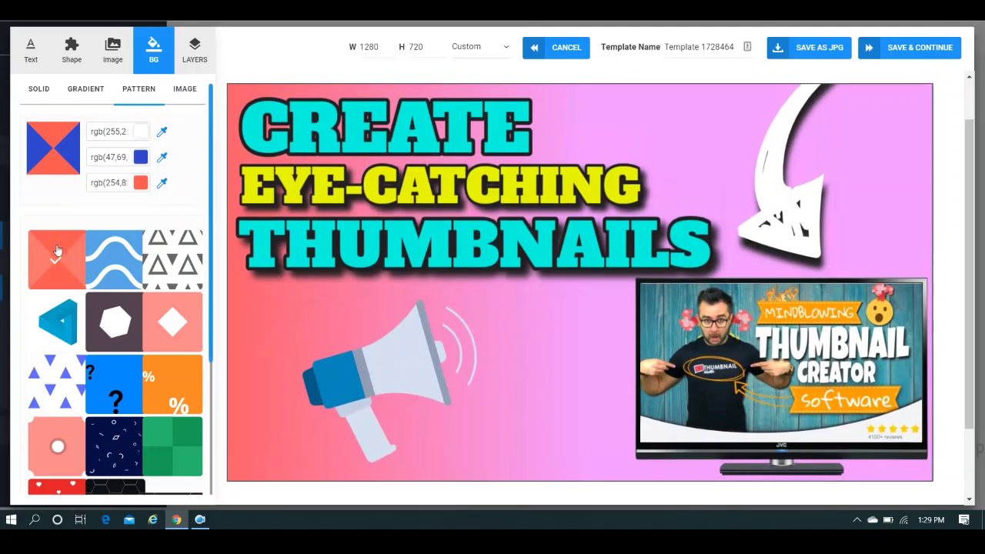
pyautogui.click(57, 250)
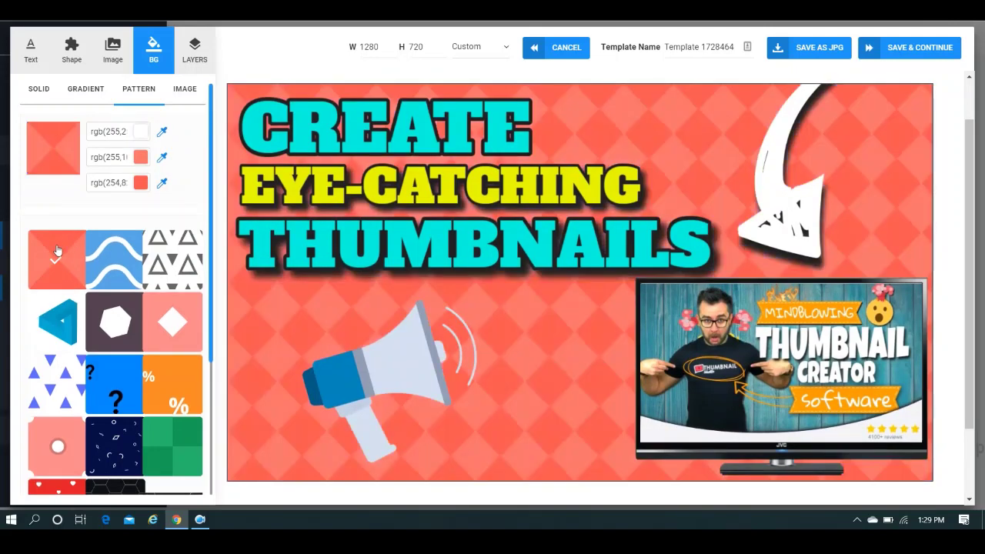
# Rename the template as Video Thumbnail Demo.
pyautogui.tripleClick(708, 46)
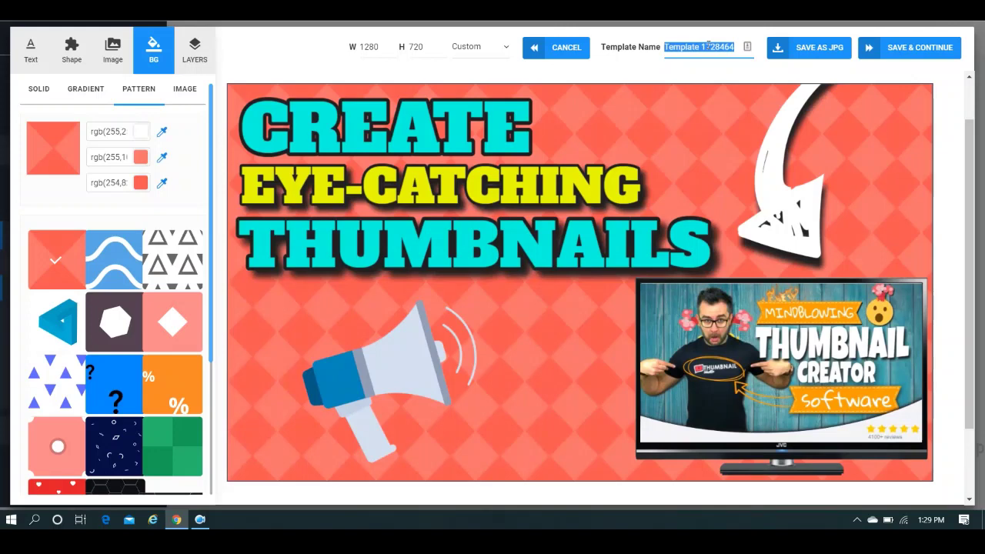
pyautogui.write('Vid')
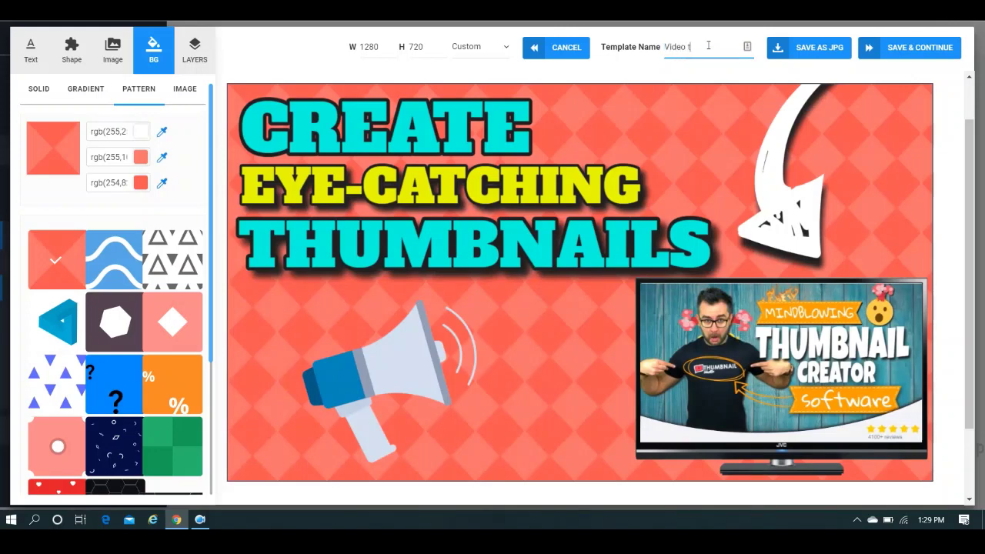
pyautogui.write('eo Thumbnail Demo')
pyautogui.click(506, 51)
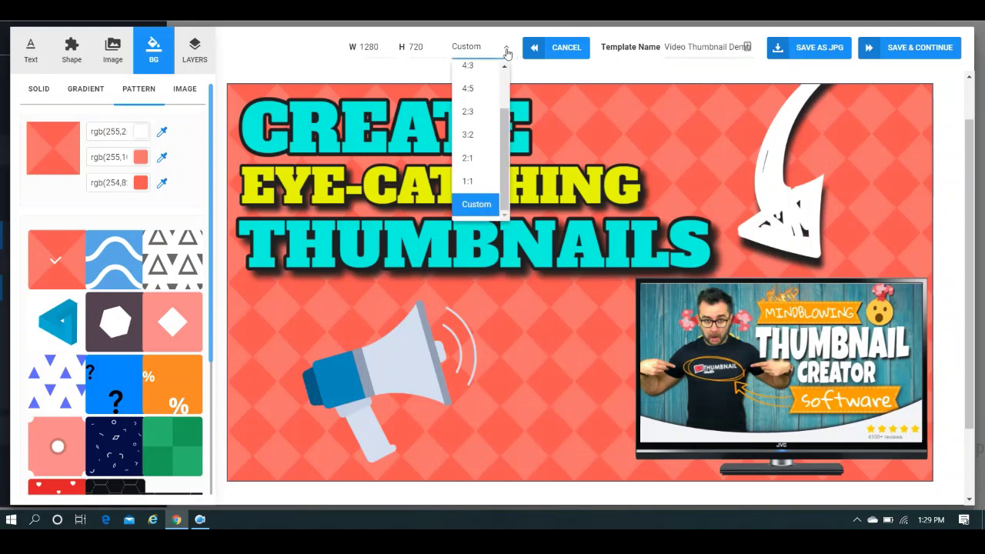
pyautogui.scroll(2, 506, 87)
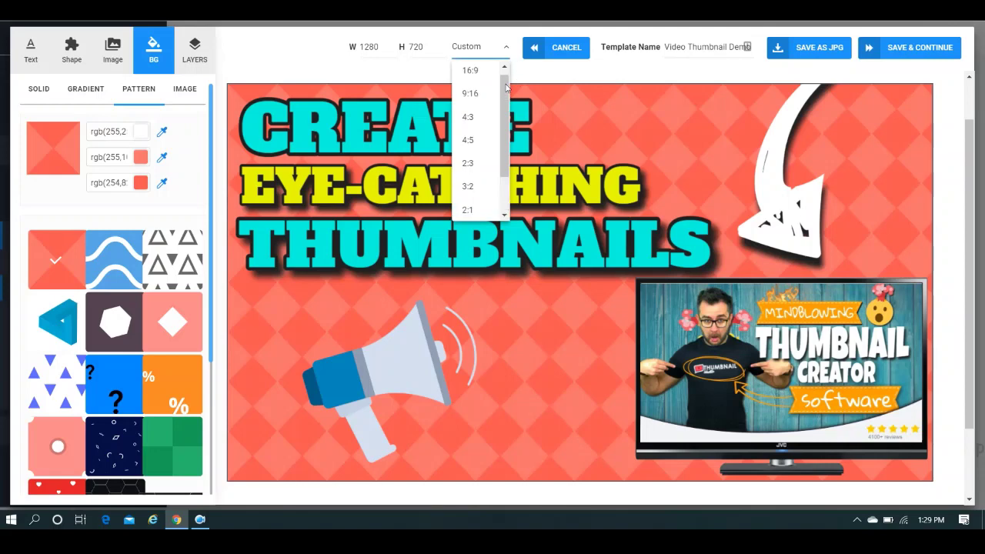
pyautogui.click(310, 58)
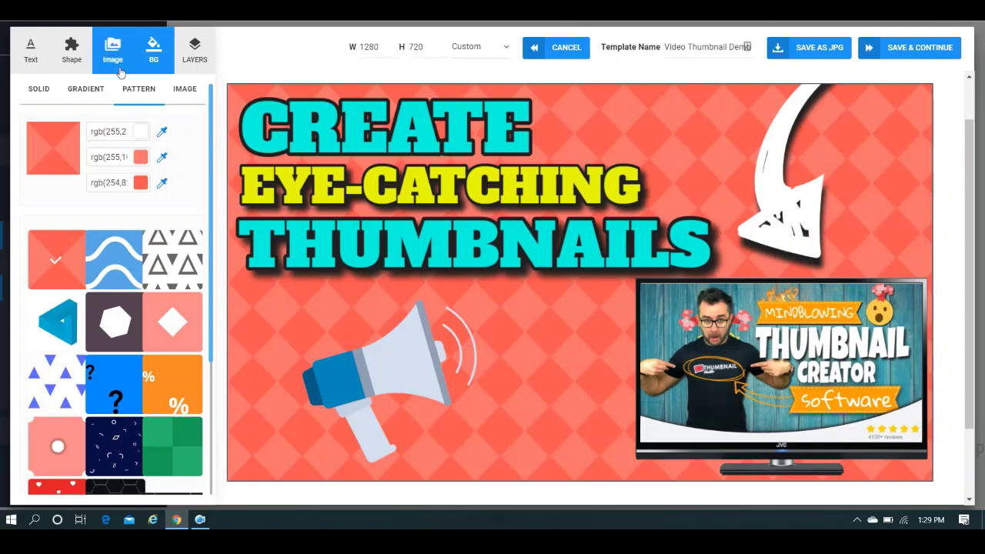
# Delete the megaphone from the thumbnail.
pyautogui.click(73, 53)
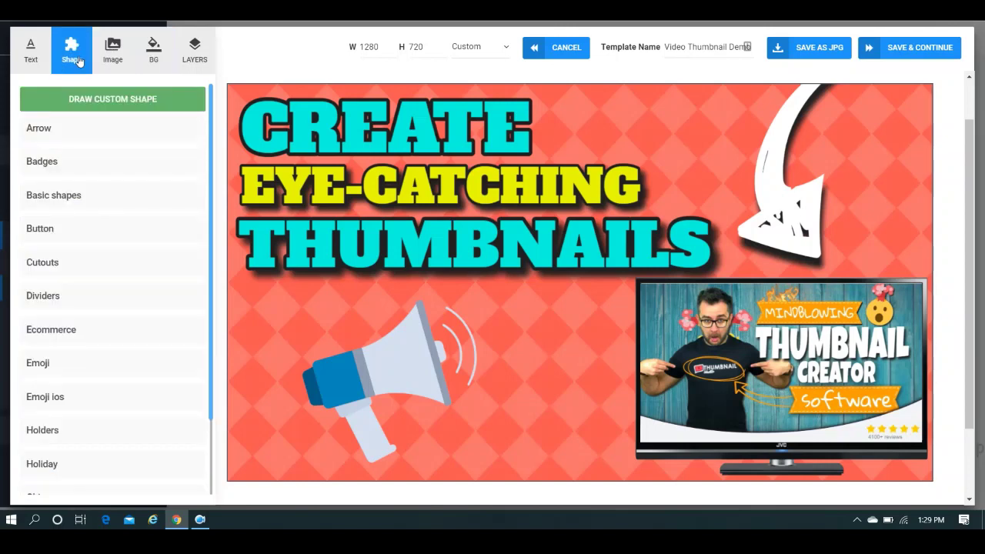
pyautogui.click(399, 365)
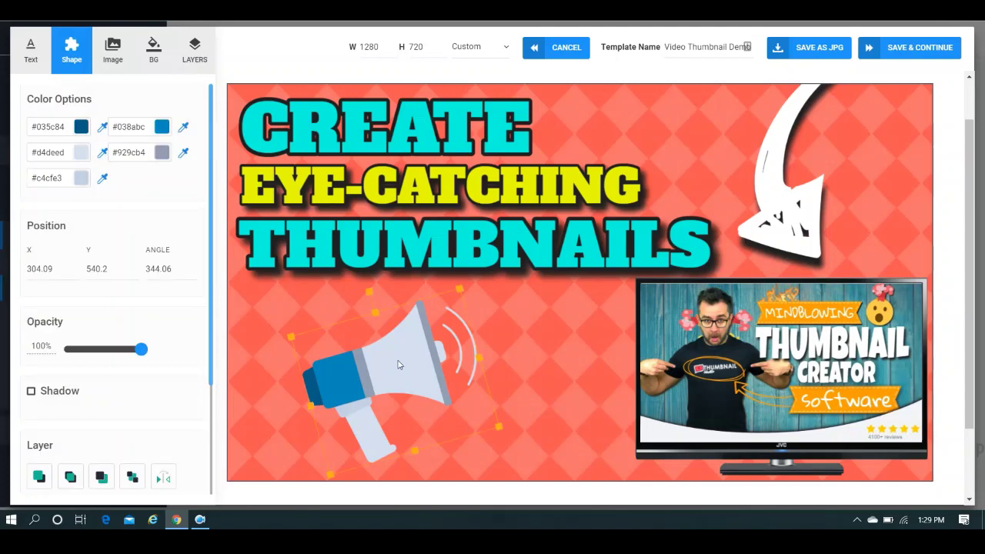
pyautogui.moveTo(213, 209); pyautogui.dragTo(215, 371)
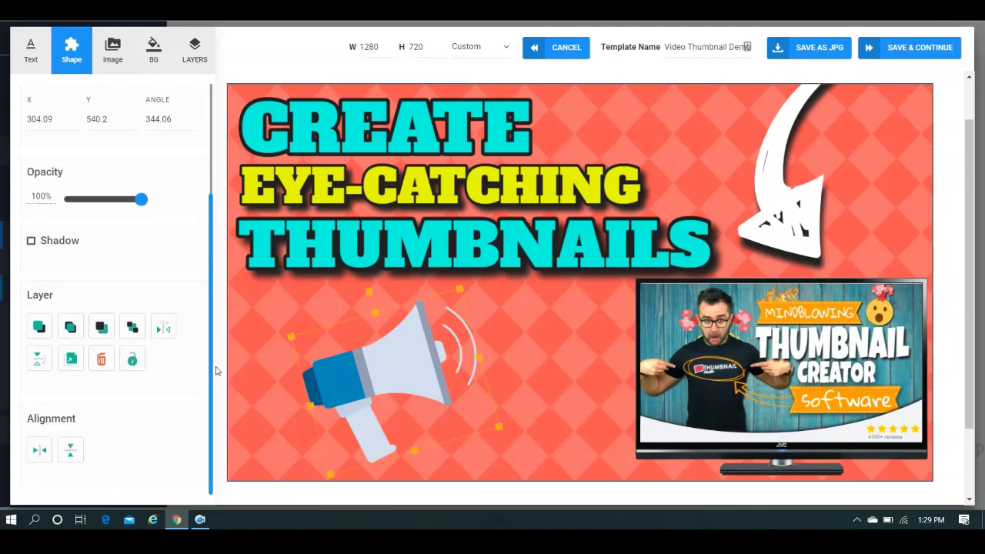
pyautogui.click(101, 360)
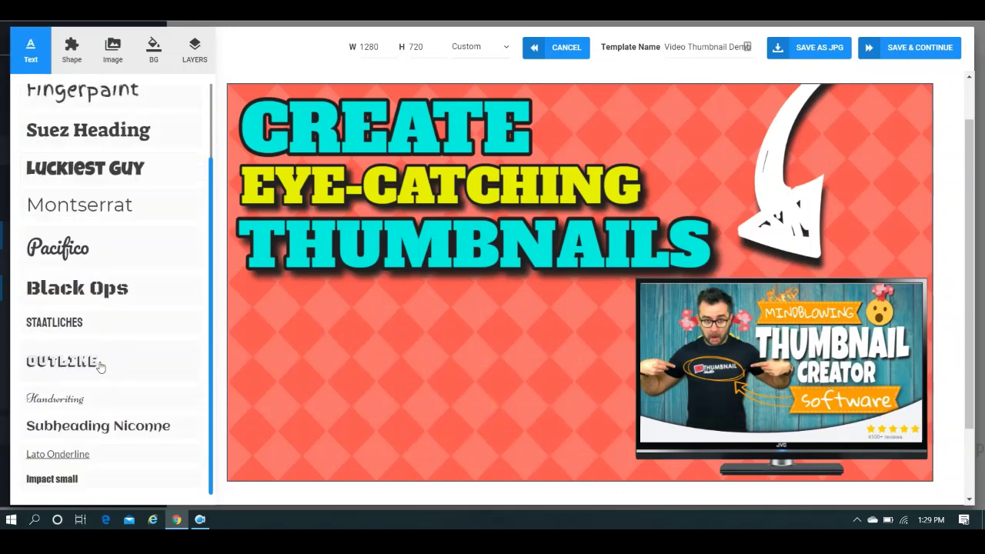
# Browse the button, basic shape, cutout and divider graphics in the shape library.
pyautogui.click(71, 48)
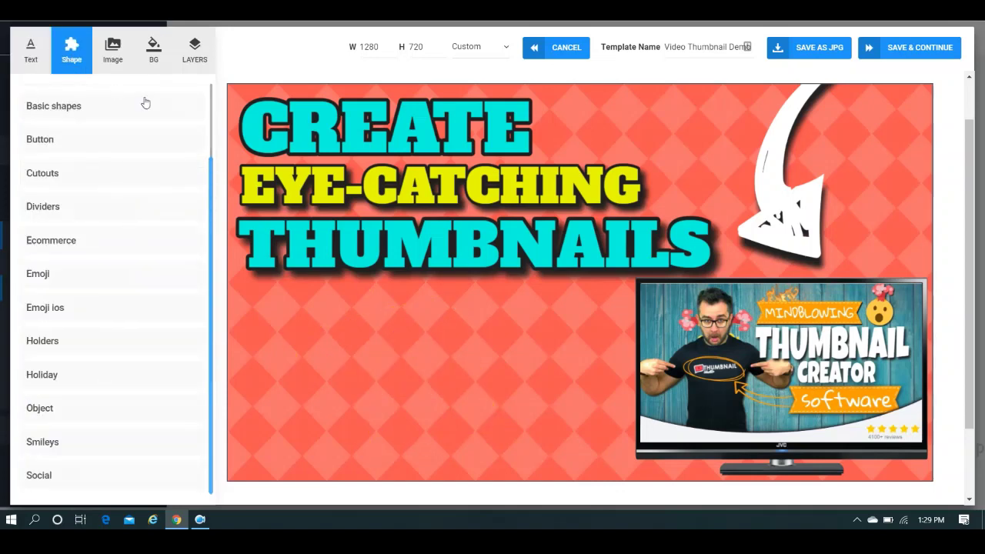
pyautogui.click(43, 141)
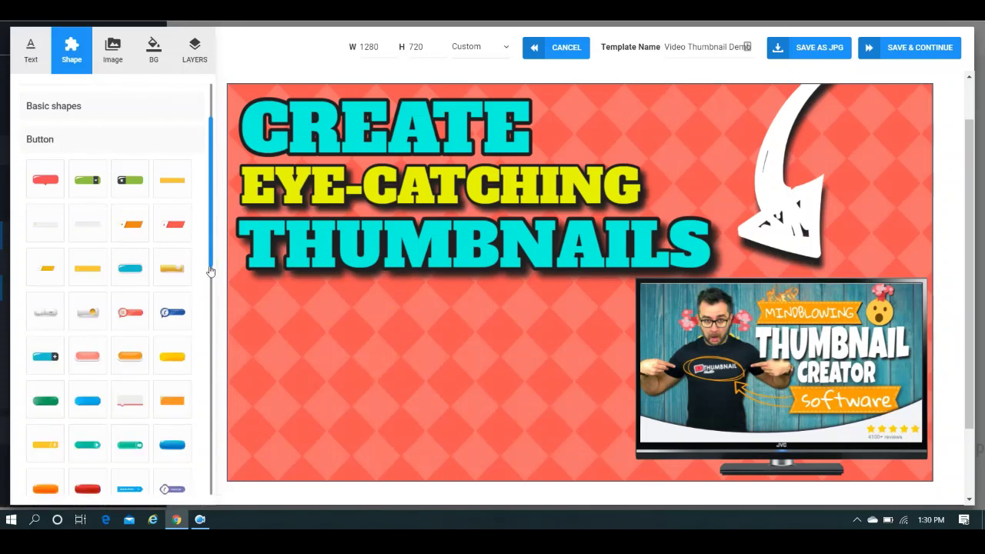
pyautogui.click(64, 110)
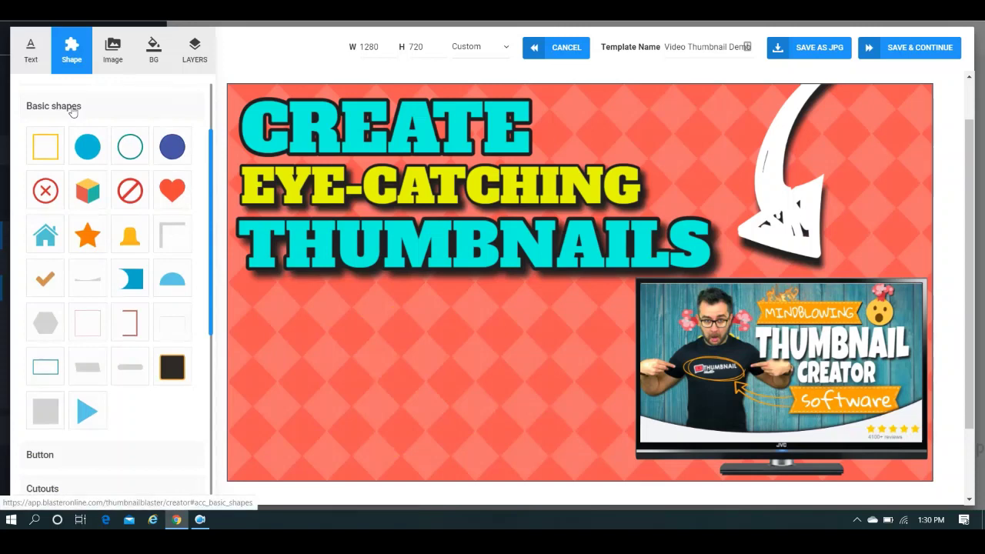
pyautogui.click(65, 108)
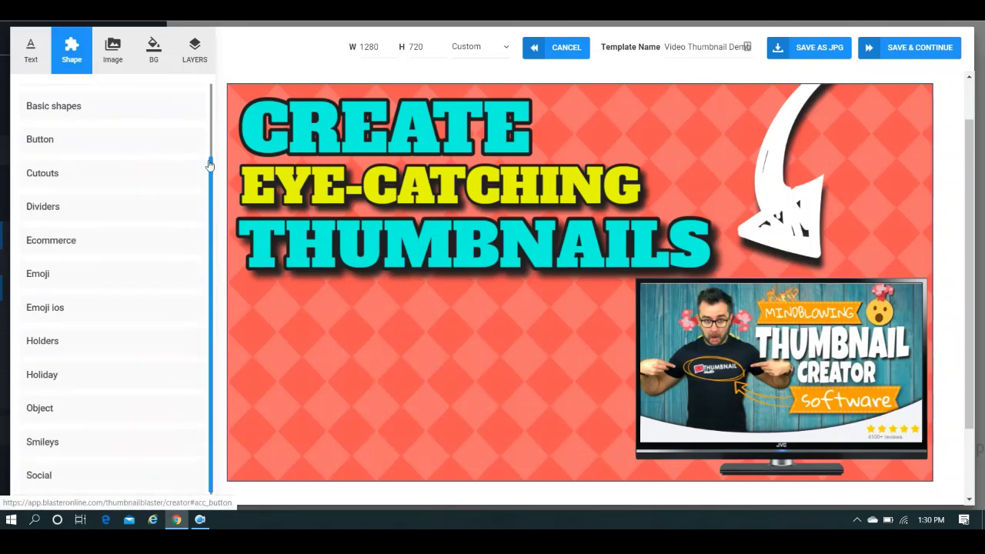
pyautogui.click(44, 174)
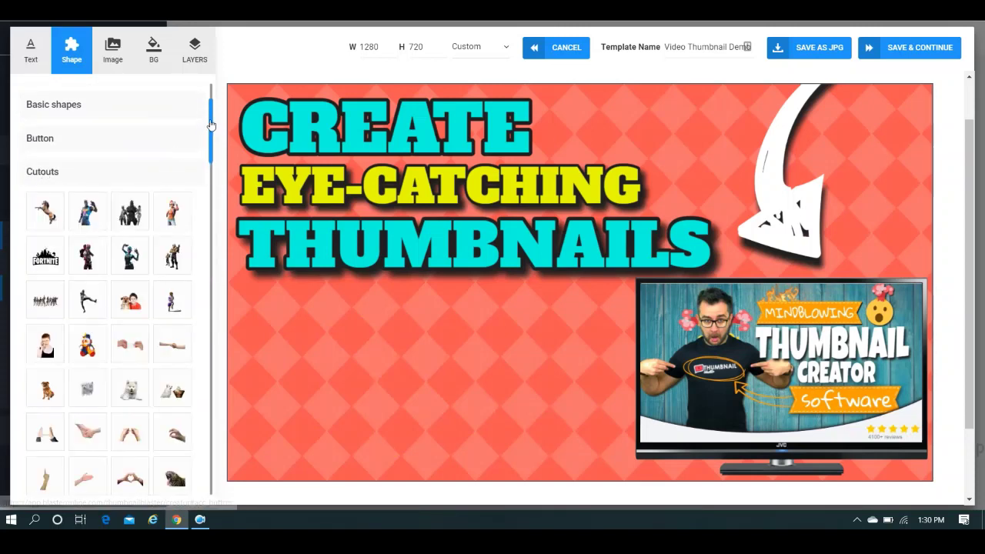
pyautogui.moveTo(211, 124); pyautogui.dragTo(217, 240)
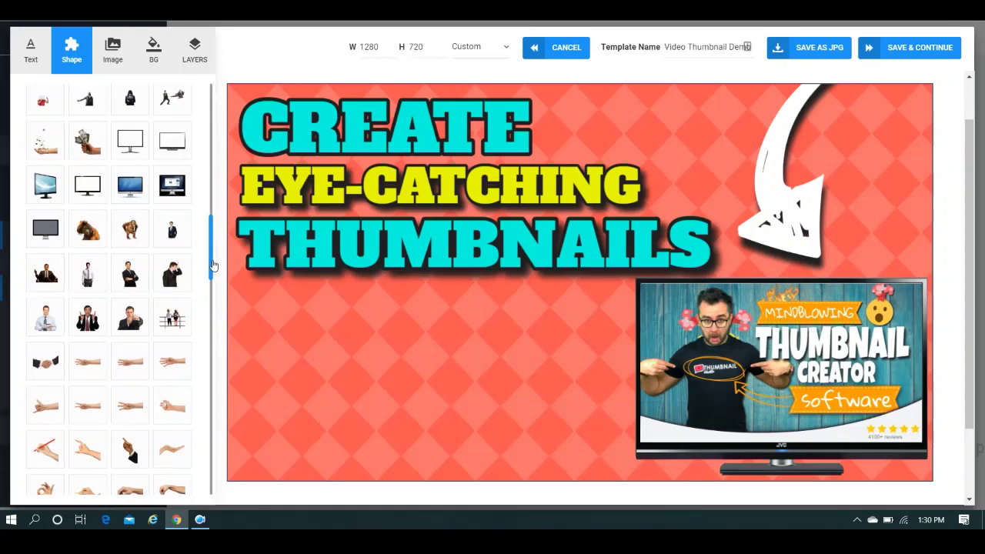
pyautogui.moveTo(213, 265); pyautogui.dragTo(215, 332)
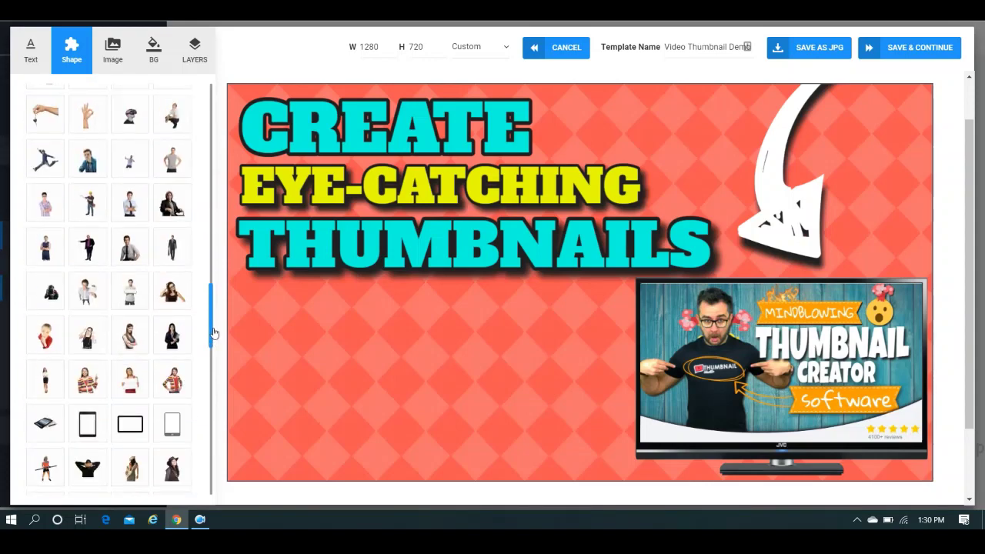
pyautogui.moveTo(214, 332); pyautogui.dragTo(212, 121)
pyautogui.click(75, 193)
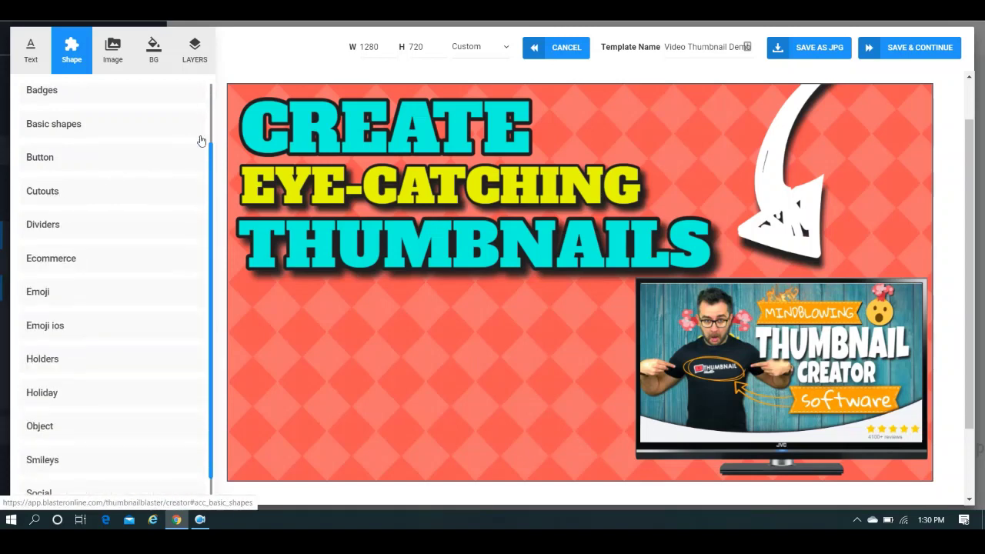
pyautogui.click(54, 226)
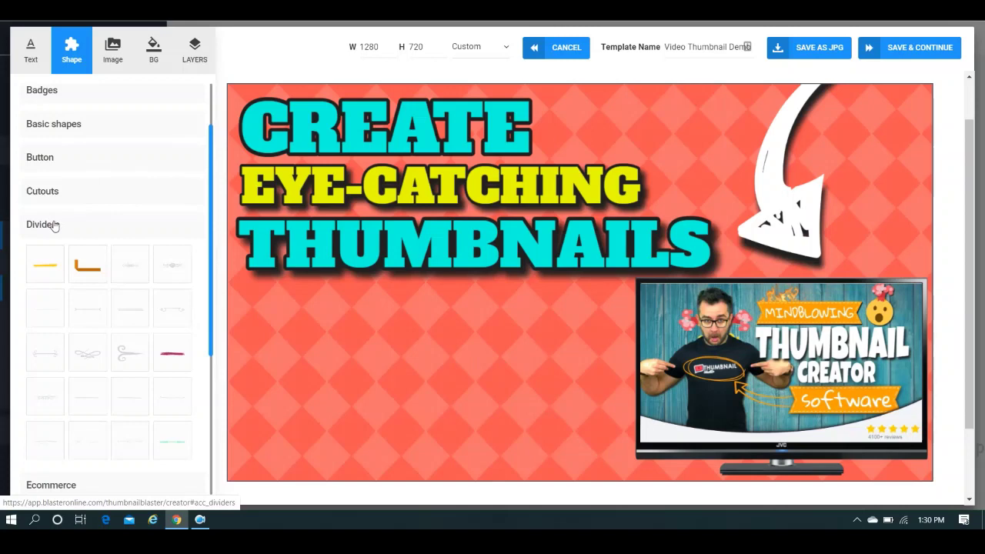
pyautogui.click(54, 225)
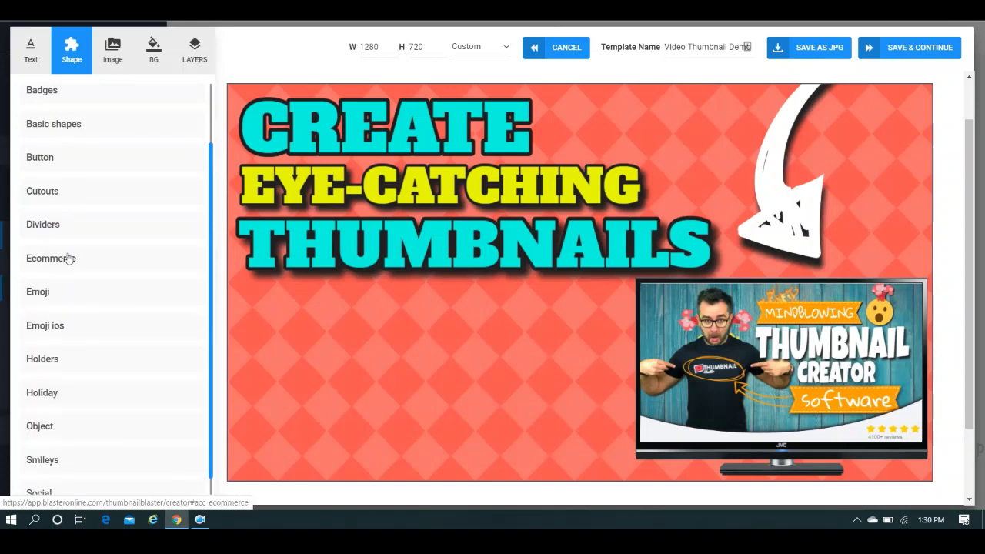
# Add the zany face with its tongue out from the iOS emoji shapes and place it below the title's lower-left part.
pyautogui.click(43, 460)
pyautogui.moveTo(211, 176); pyautogui.dragTo(220, 197)
pyautogui.click(72, 246)
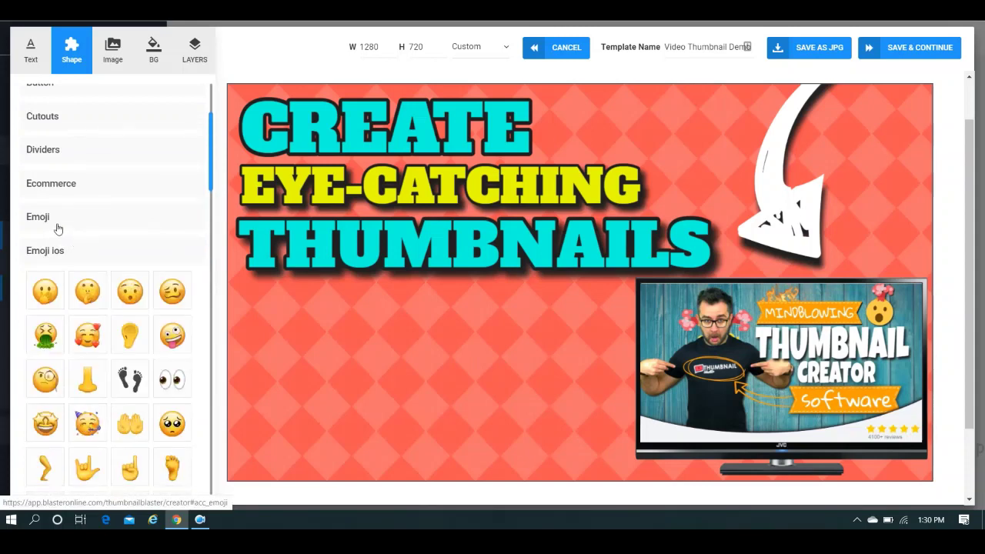
pyautogui.click(176, 339)
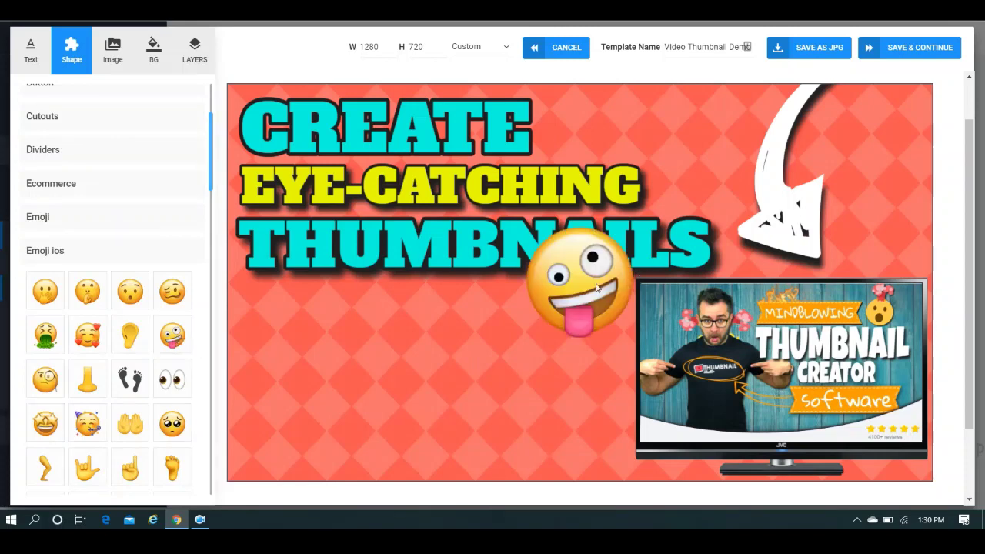
pyautogui.moveTo(560, 303); pyautogui.dragTo(336, 405)
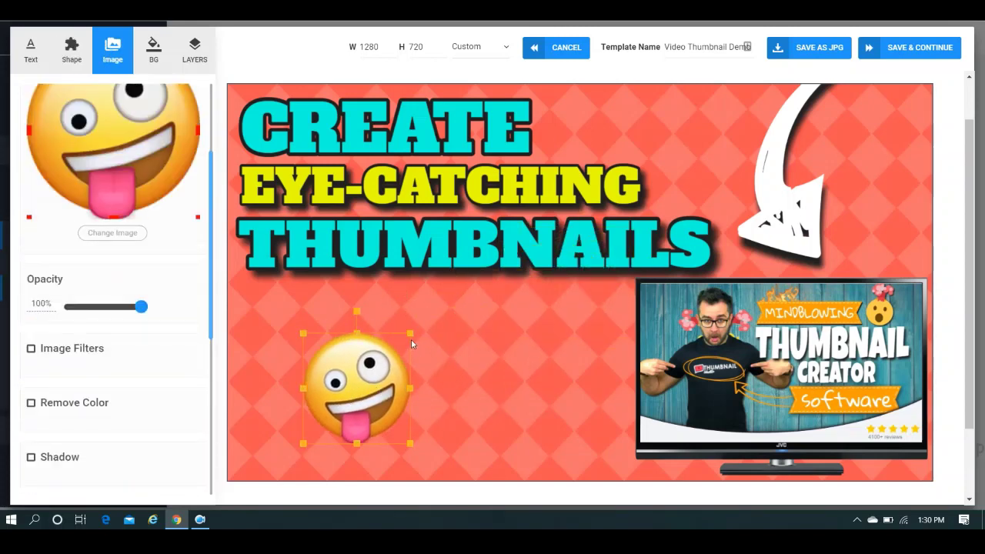
# Enlarge the zany face emoji to fill the empty area under the title text and shift it slightly down and right.
pyautogui.click(411, 336)
pyautogui.click(408, 337)
pyautogui.moveTo(409, 336); pyautogui.dragTo(477, 263)
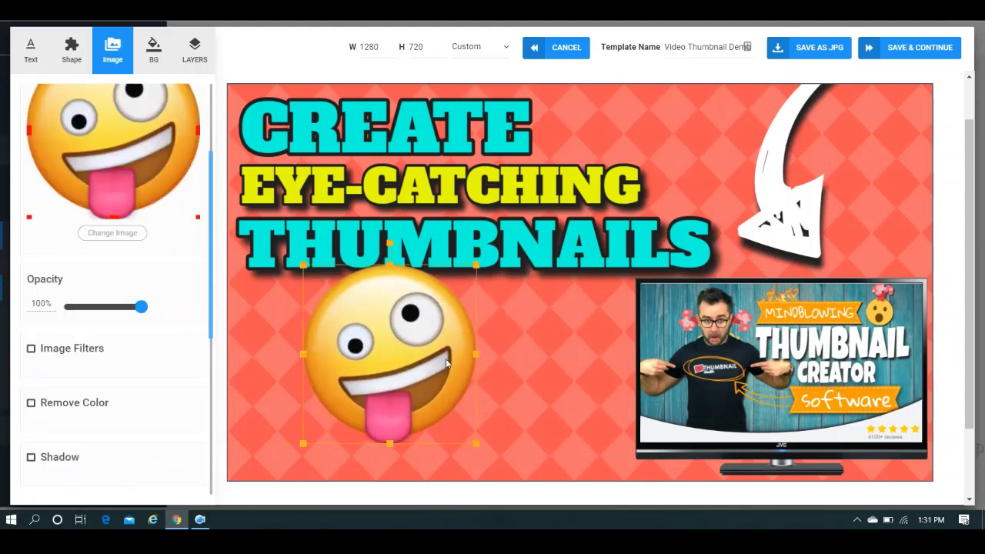
pyautogui.moveTo(446, 360); pyautogui.dragTo(457, 392)
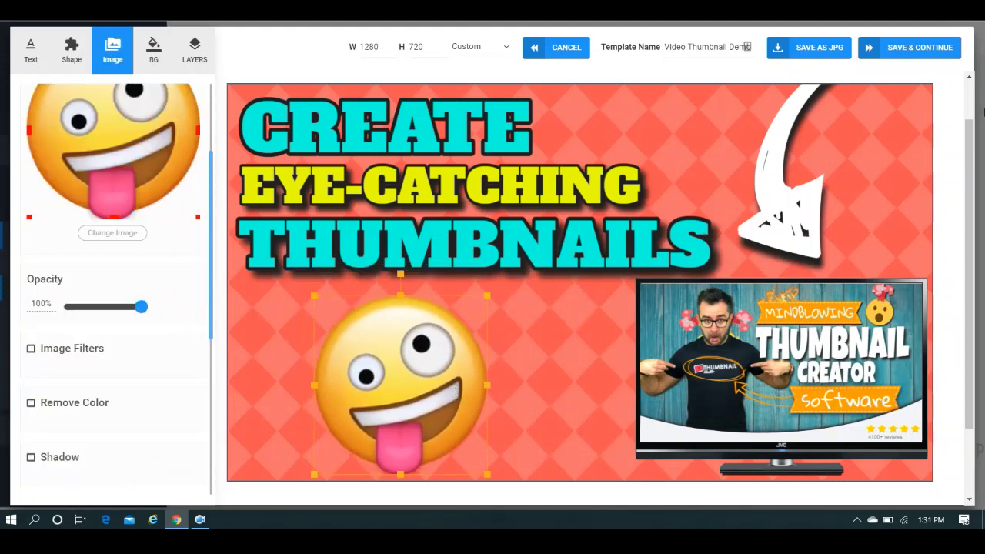
# Undo the emoji edits, the megaphone deletion and the red diamond background.
pyautogui.scroll(1, 968, 103)
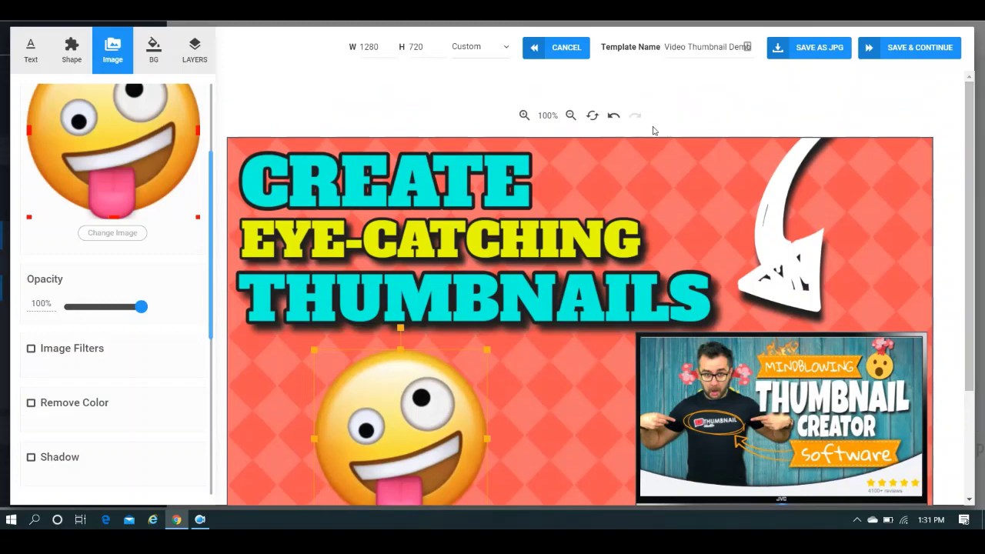
pyautogui.click(613, 117)
pyautogui.click(613, 117)
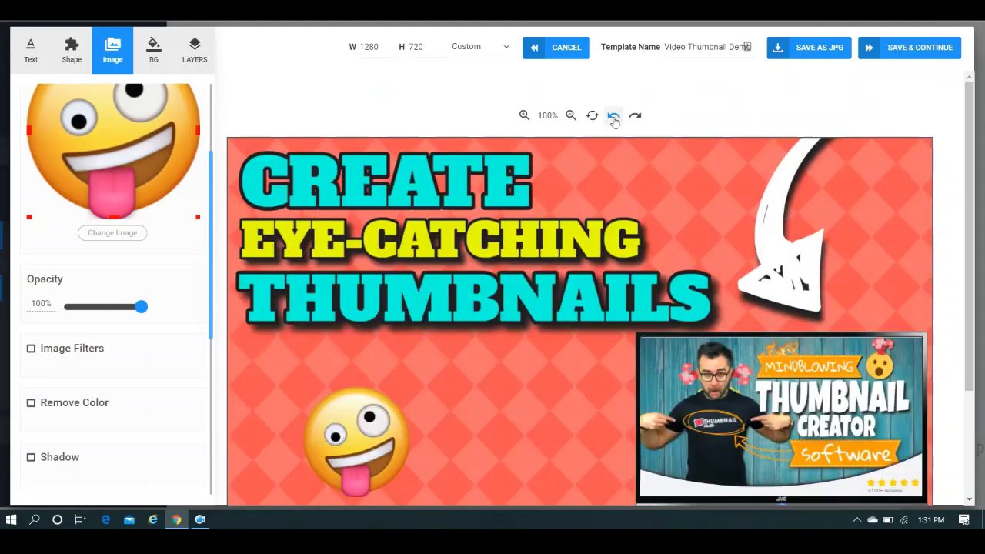
pyautogui.click(613, 116)
pyautogui.click(614, 116)
pyautogui.click(613, 116)
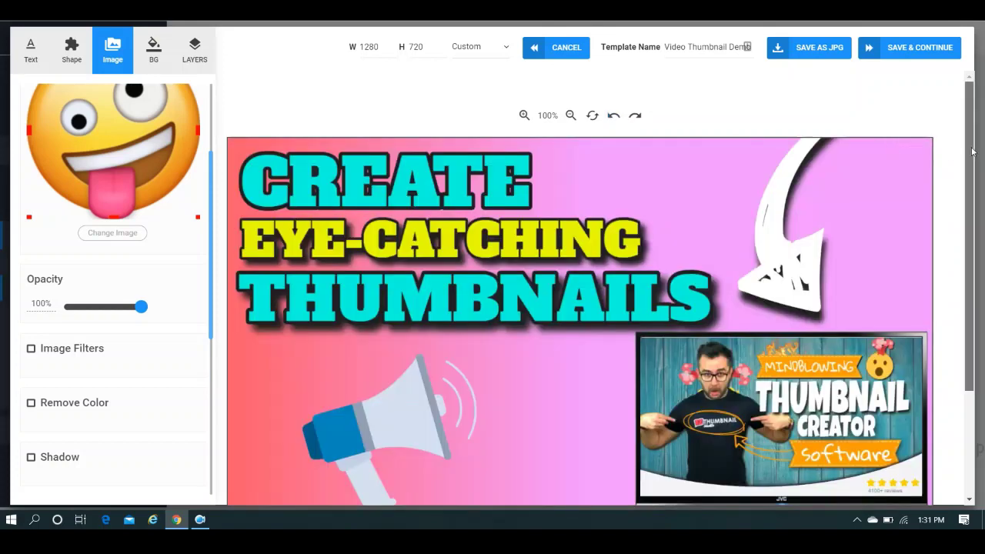
# Reapply the red diamond pattern to the thumbnail background.
pyautogui.moveTo(971, 151); pyautogui.dragTo(977, 193)
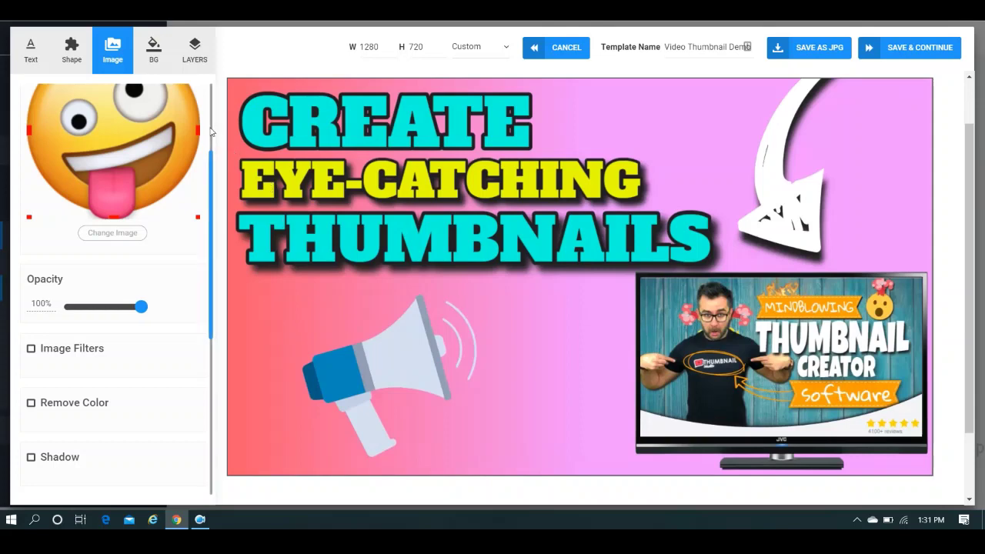
pyautogui.scroll(2, 213, 131)
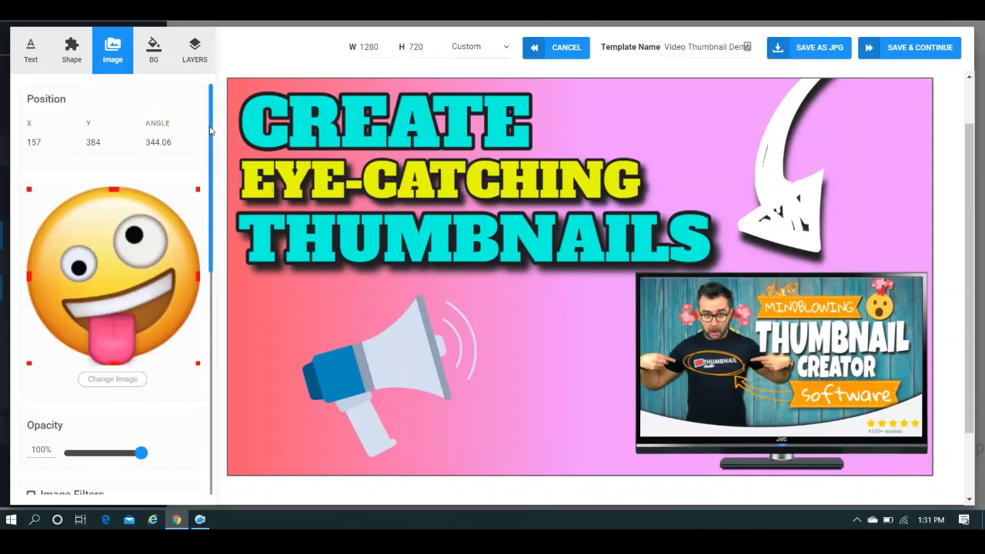
pyautogui.click(674, 119)
pyautogui.click(46, 257)
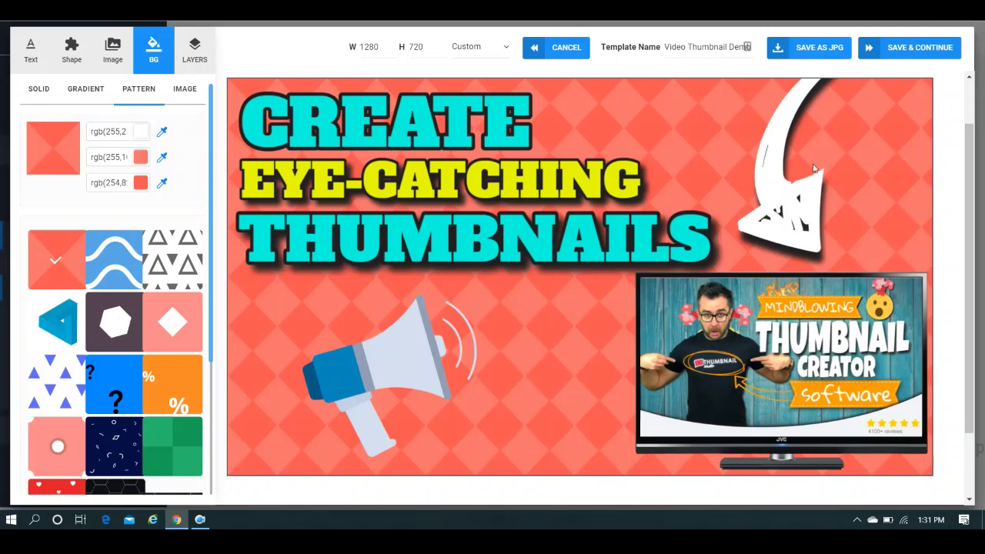
# Save the design, continue past the training video to the publishing stage, and download the finished thumbnail as a PNG.
pyautogui.click(892, 54)
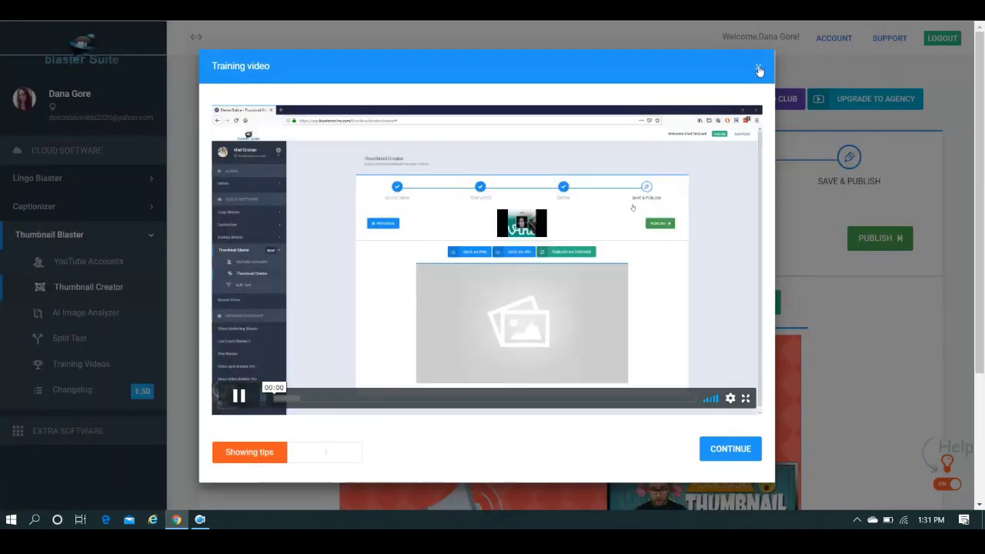
pyautogui.click(757, 67)
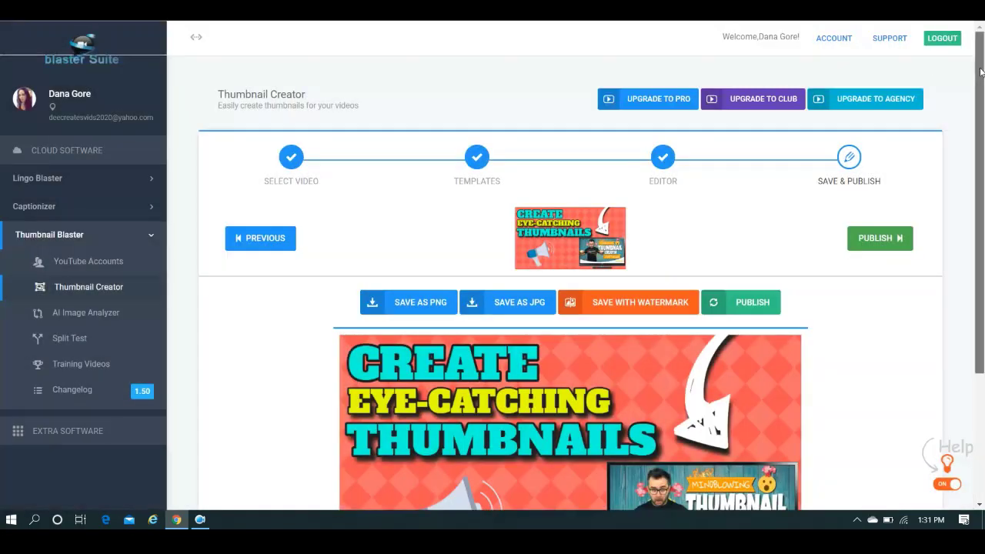
pyautogui.moveTo(981, 74); pyautogui.dragTo(981, 193)
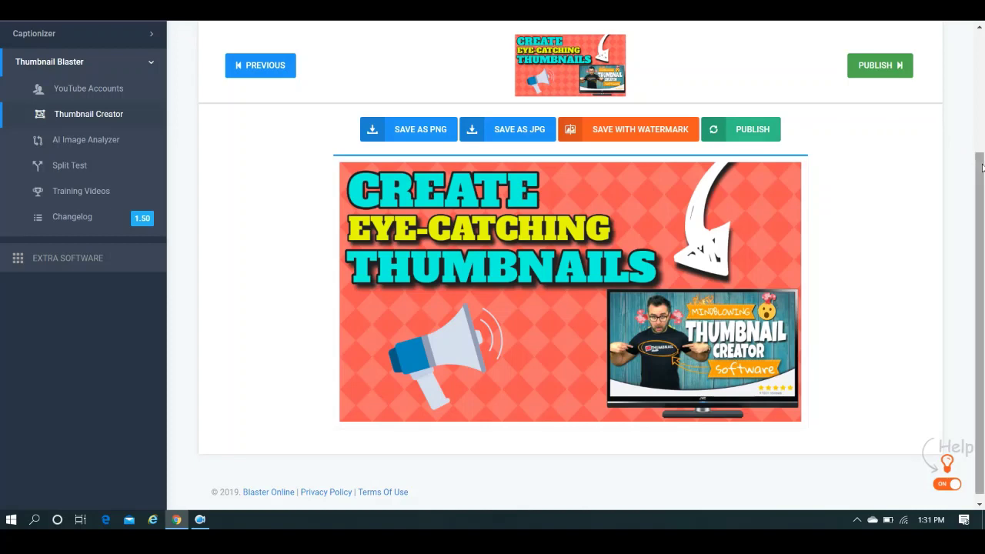
pyautogui.scroll(1, 981, 162)
pyautogui.moveTo(982, 162); pyautogui.dragTo(978, 85)
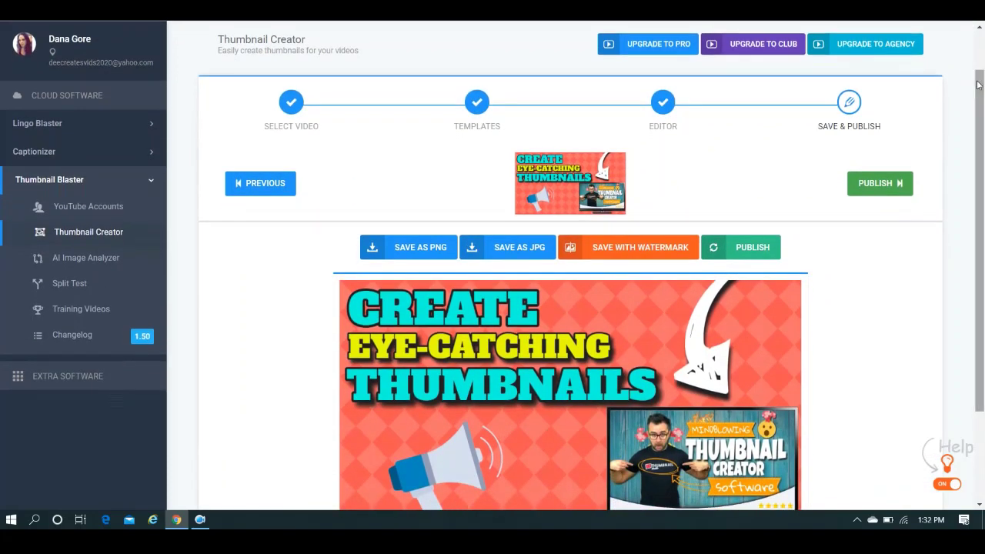
pyautogui.click(424, 248)
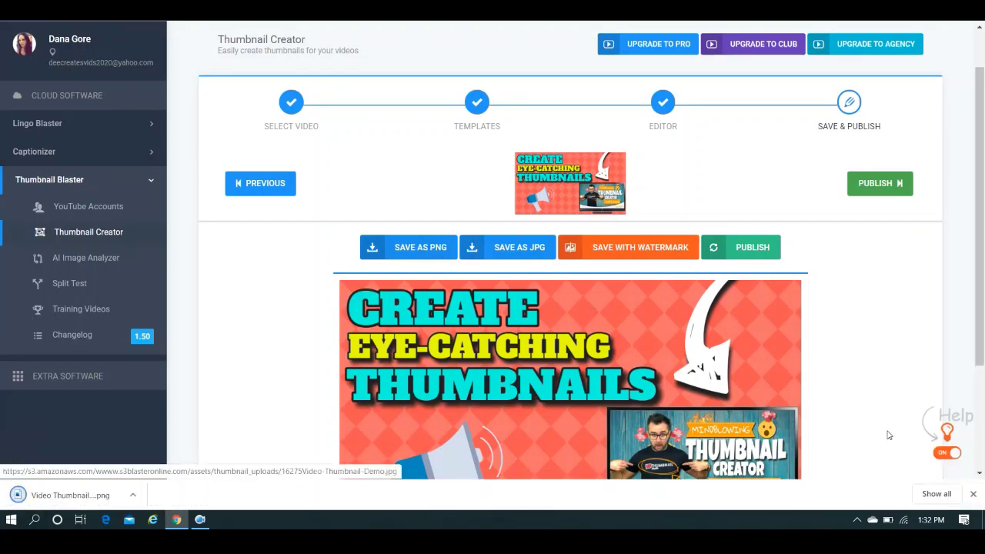
pyautogui.click(972, 493)
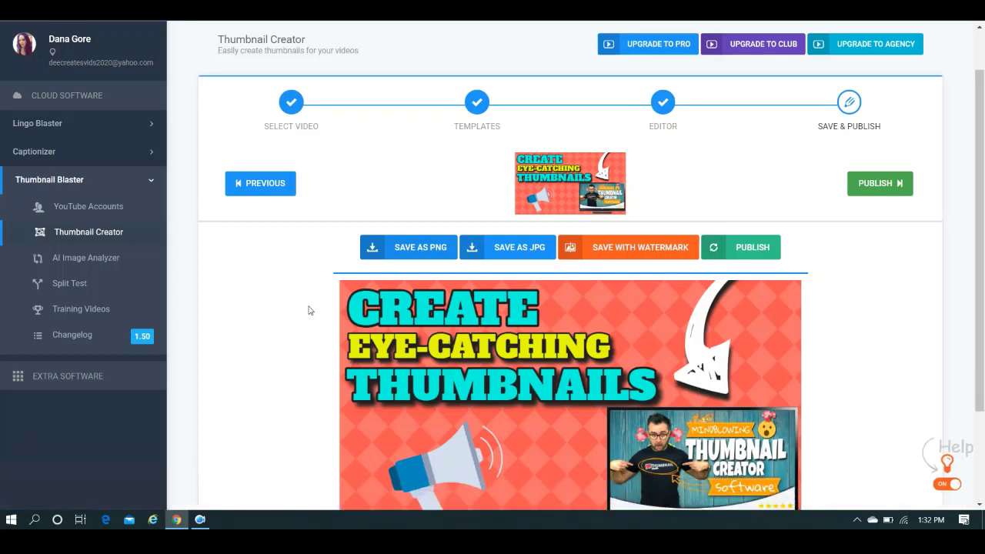
# Start a new thumbnail for the video "How to Open An Etsy Shop, Create Your Listing and Upload Your Digital Design" and continue to the suggested templates.
pyautogui.click(83, 211)
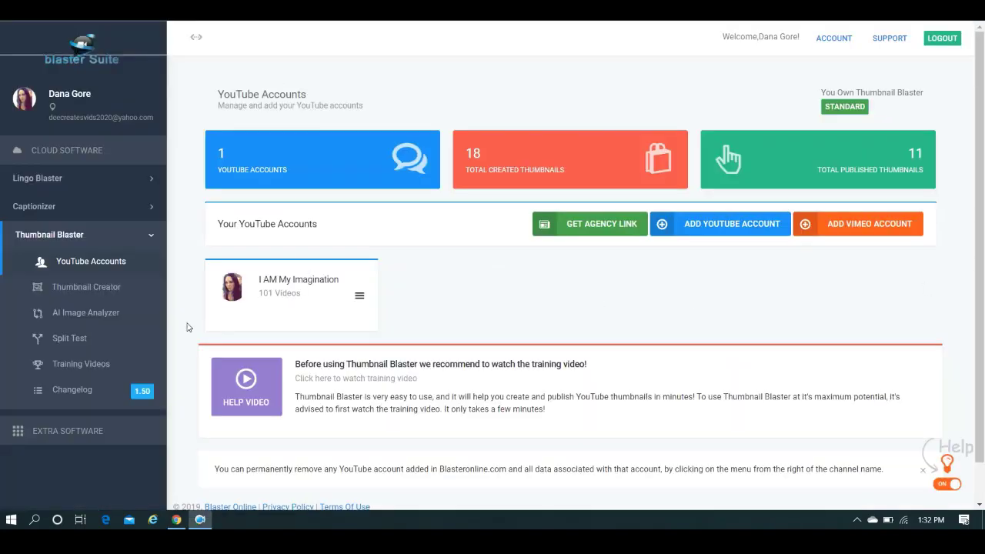
pyautogui.click(68, 286)
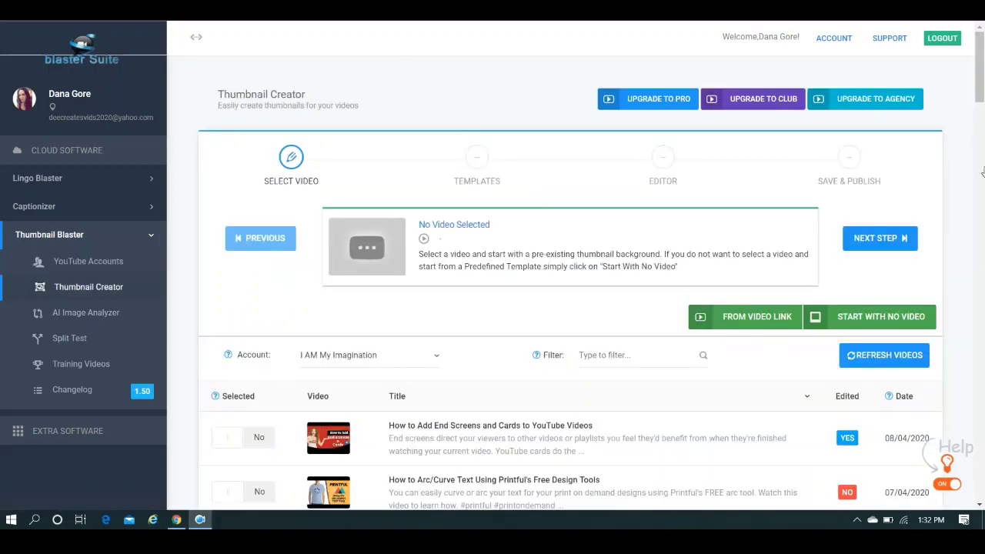
pyautogui.moveTo(981, 105); pyautogui.dragTo(981, 152)
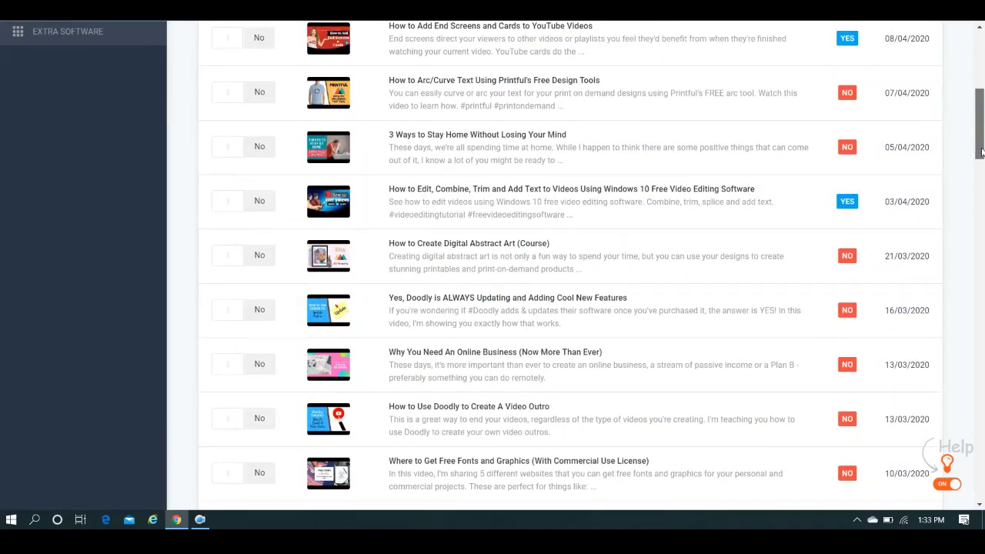
pyautogui.moveTo(981, 151); pyautogui.dragTo(981, 171)
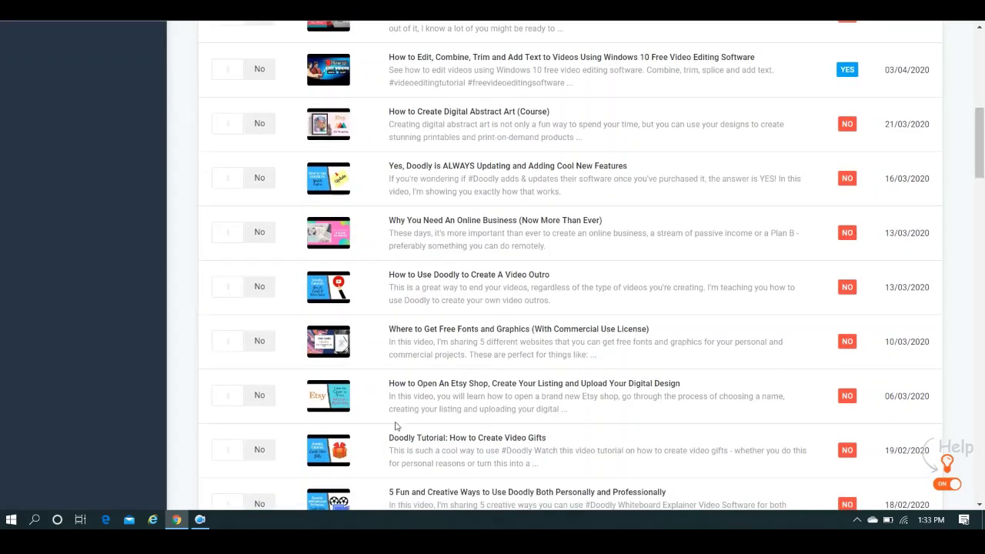
pyautogui.click(228, 403)
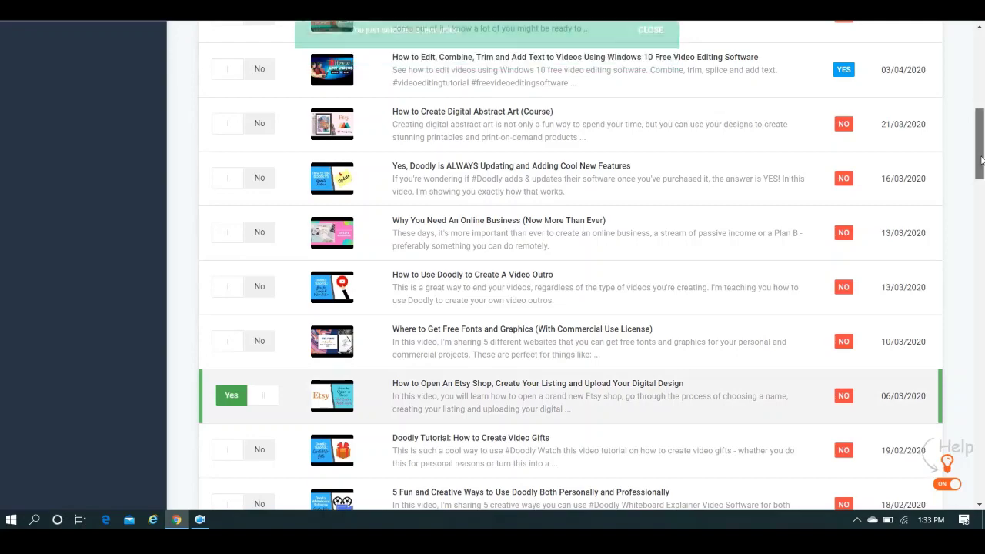
pyautogui.moveTo(983, 159); pyautogui.dragTo(983, 92)
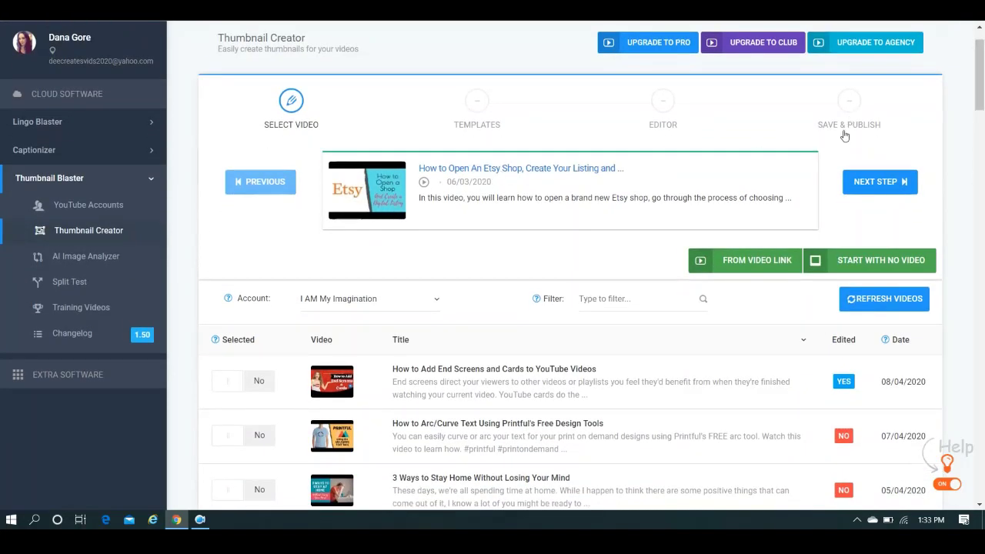
pyautogui.click(878, 189)
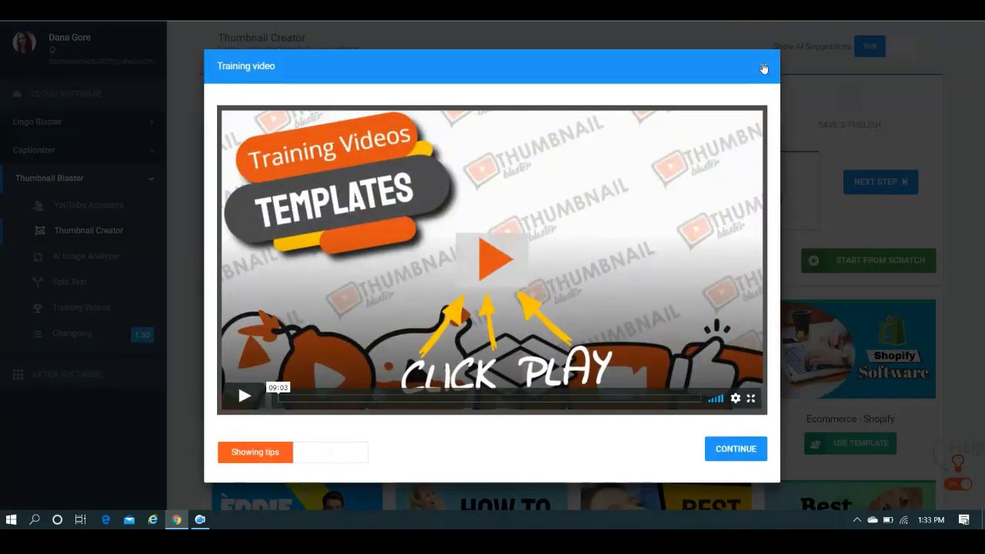
pyautogui.click(763, 68)
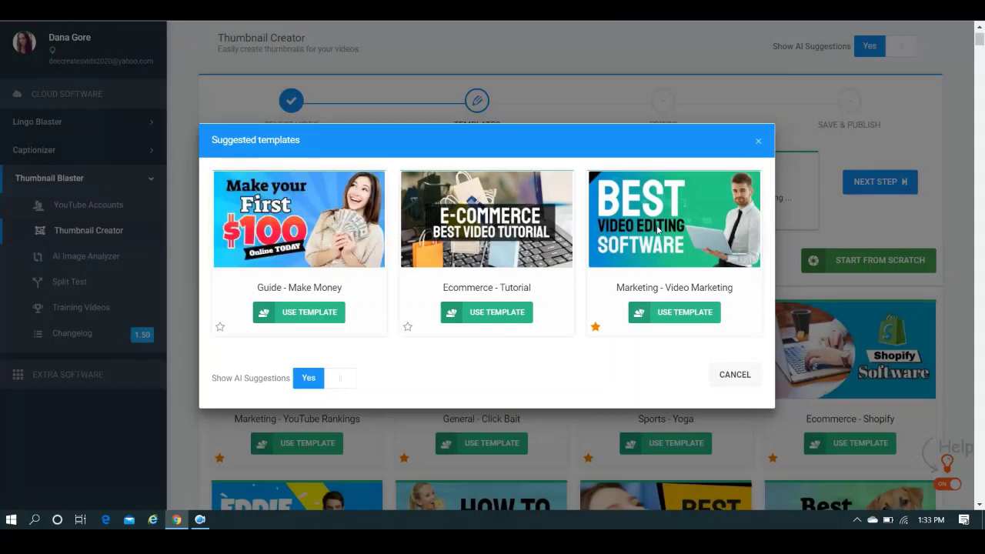
# Use the suggested "Ecommerce - Tutorial" template for the Etsy video, continue to the editor and dismiss the training video.
pyautogui.moveTo(658, 228)
pyautogui.moveTo(520, 242)
pyautogui.click(504, 310)
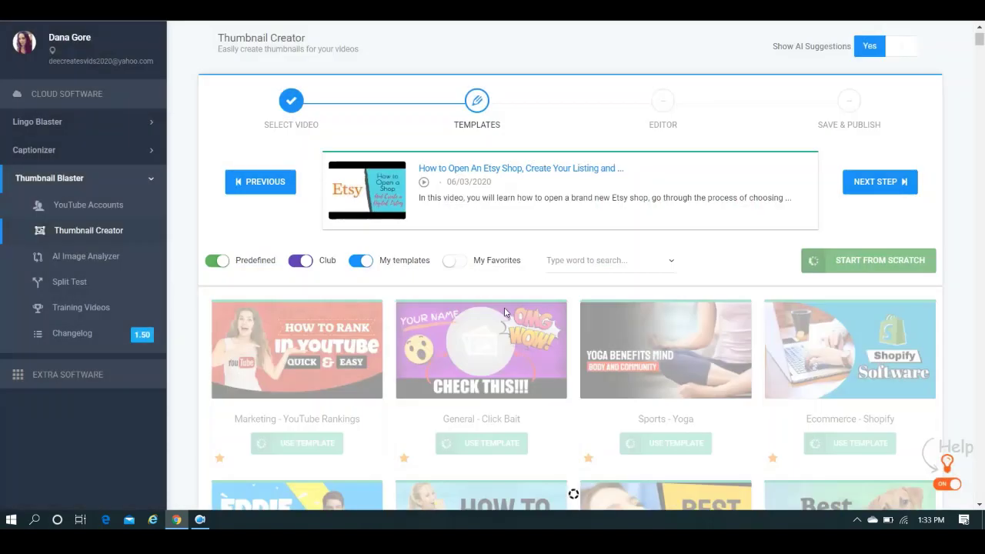
pyautogui.click(869, 182)
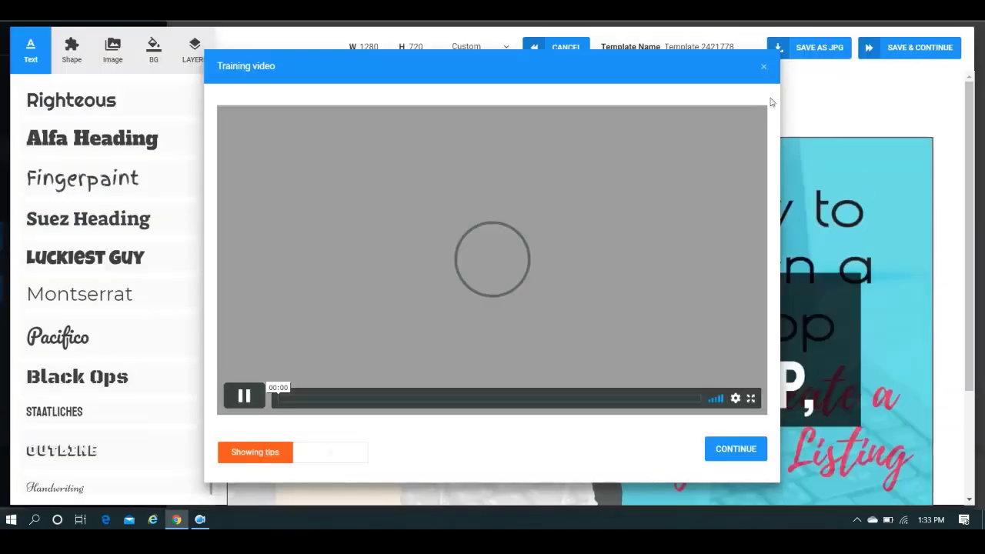
pyautogui.click(764, 67)
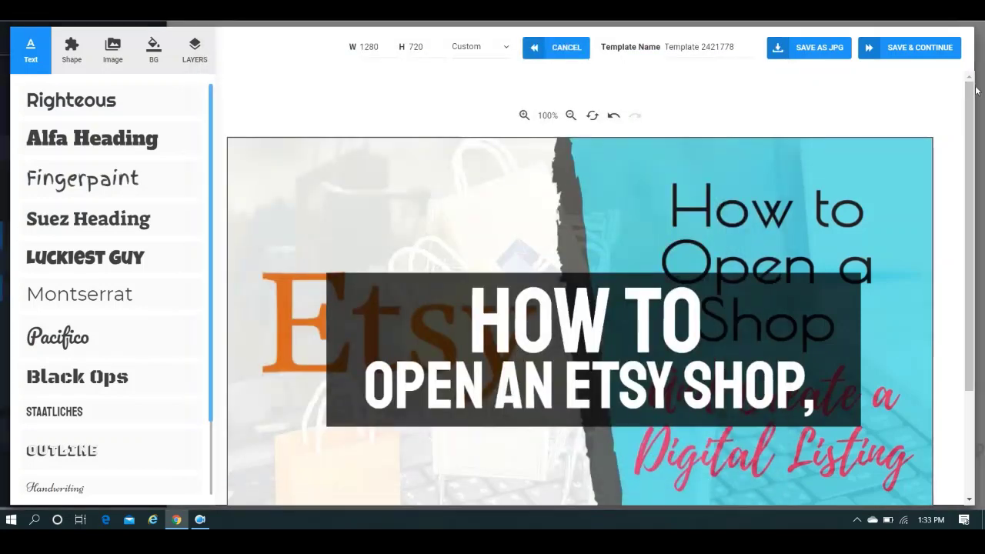
# Delete the semi-transparent old Etsy thumbnail image that overlays the template's shopping-bag photo.
pyautogui.moveTo(976, 90); pyautogui.dragTo(971, 133)
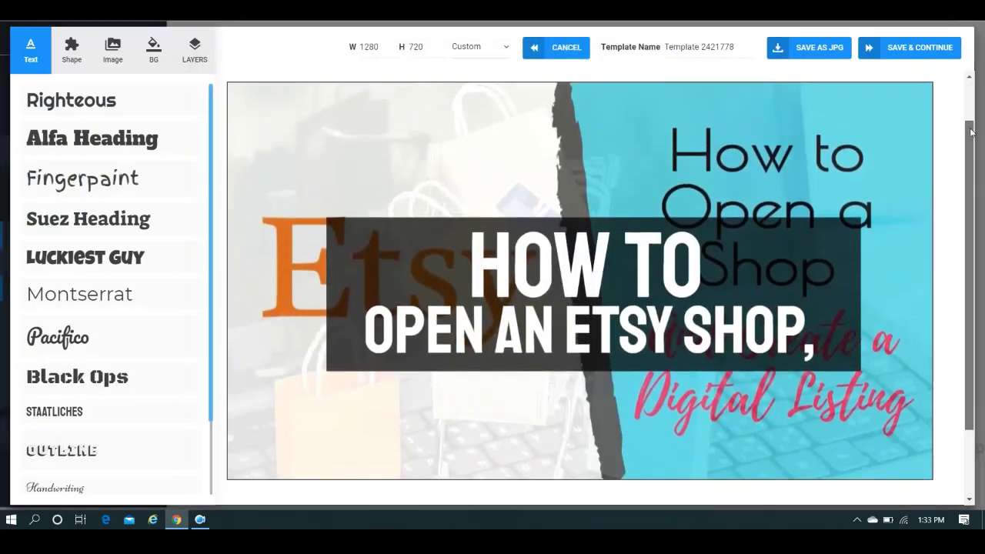
pyautogui.click(766, 110)
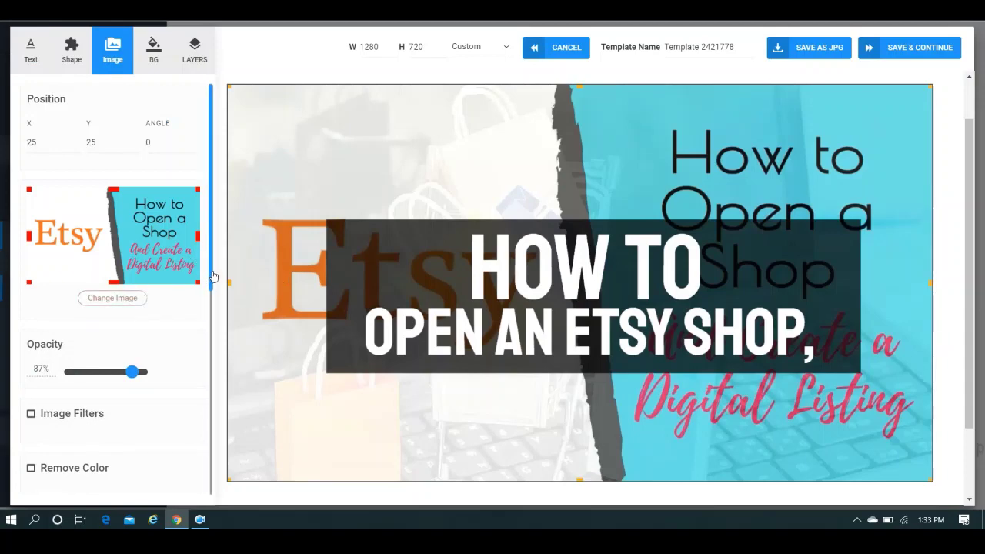
pyautogui.moveTo(214, 275); pyautogui.dragTo(213, 435)
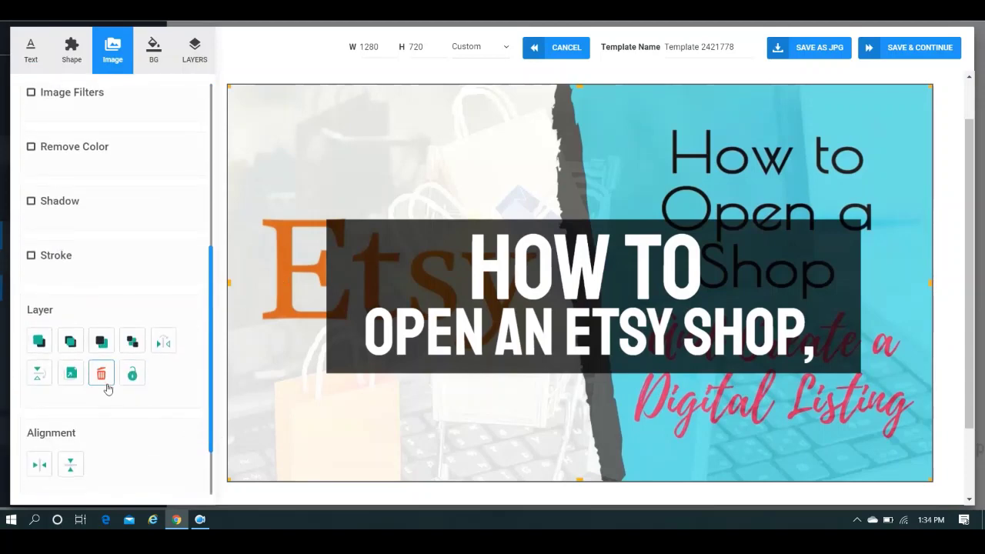
pyautogui.click(104, 381)
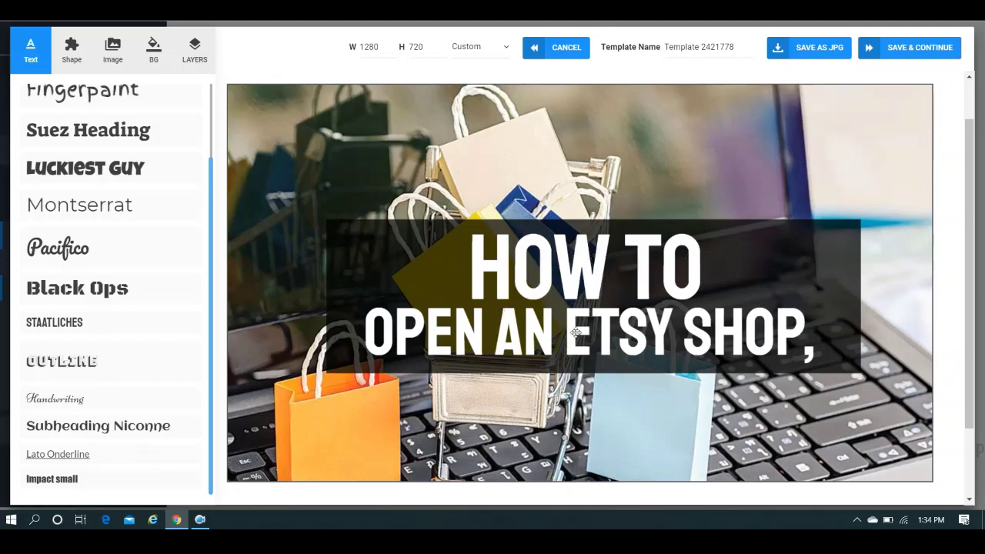
# Remove the trailing comma from the lower title line so it reads "Open An Etsy Shop".
pyautogui.click(671, 327)
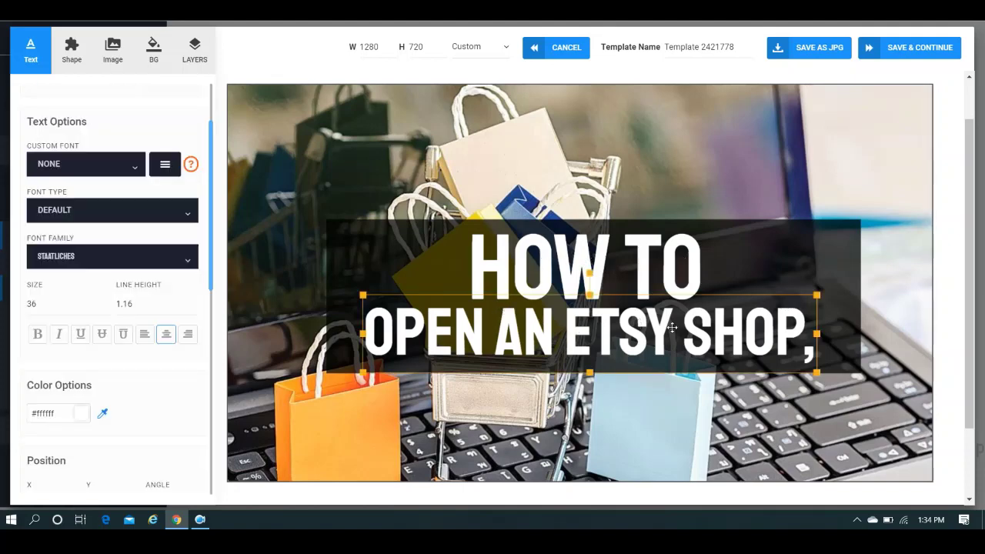
pyautogui.doubleClick(662, 327)
pyautogui.press('Right')
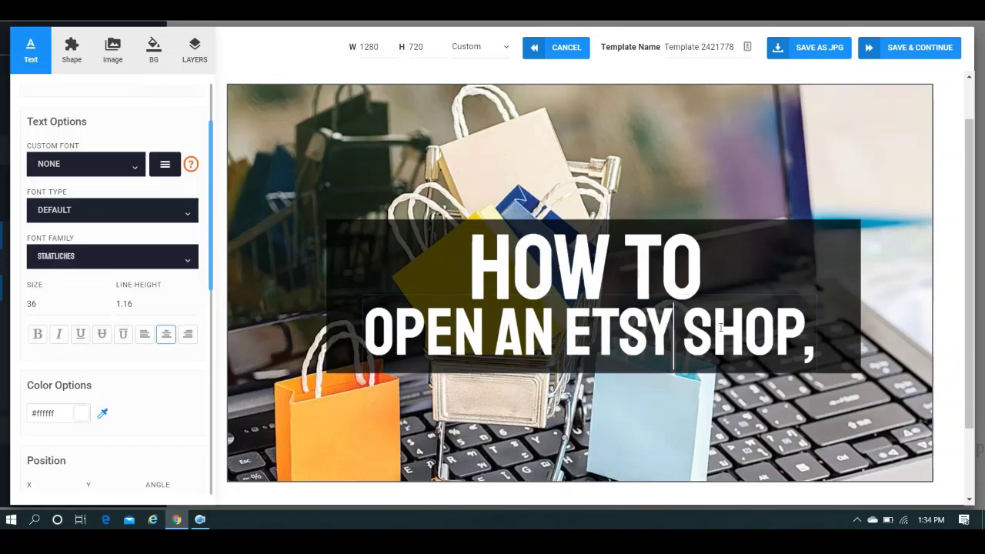
pyautogui.click(816, 343)
pyautogui.press('BackSpace')
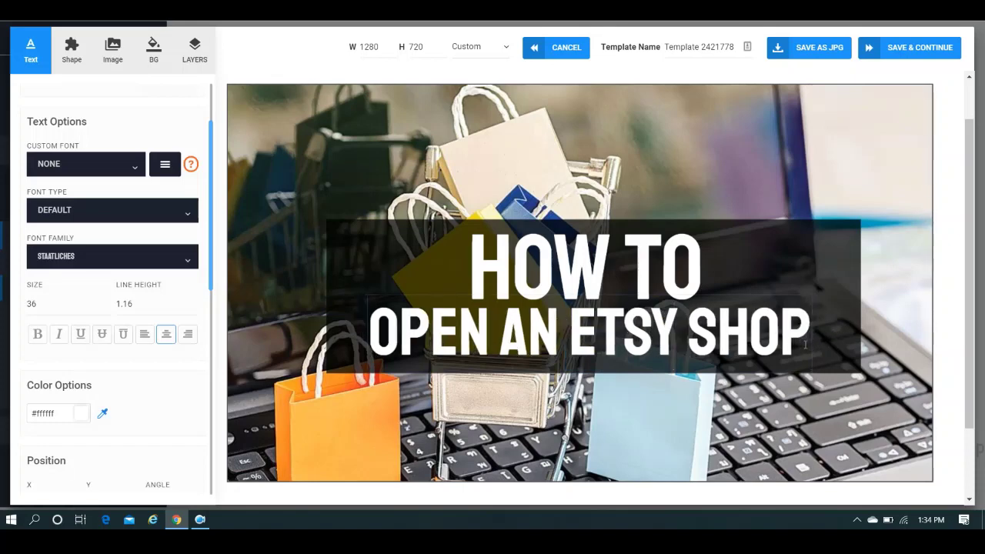
# Change the colour of the whole "Open An Etsy Shop" line to orange #e04b09.
pyautogui.moveTo(813, 344); pyautogui.dragTo(376, 321)
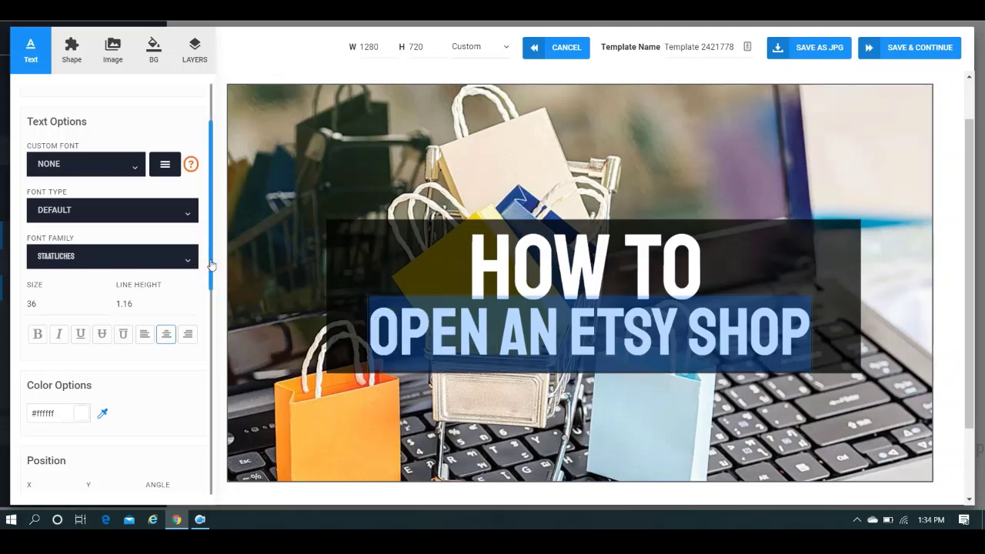
pyautogui.moveTo(212, 265); pyautogui.dragTo(205, 175)
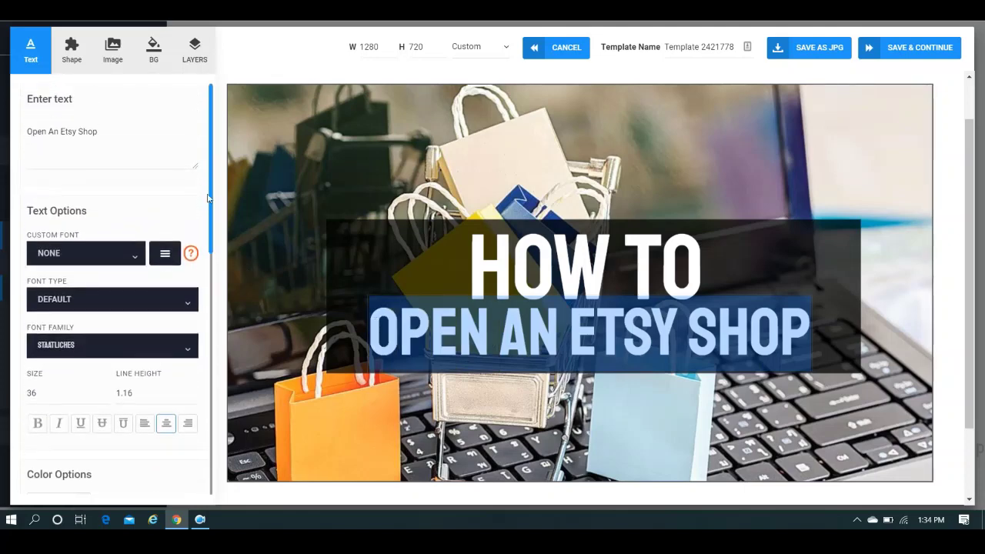
pyautogui.moveTo(210, 215); pyautogui.dragTo(196, 305)
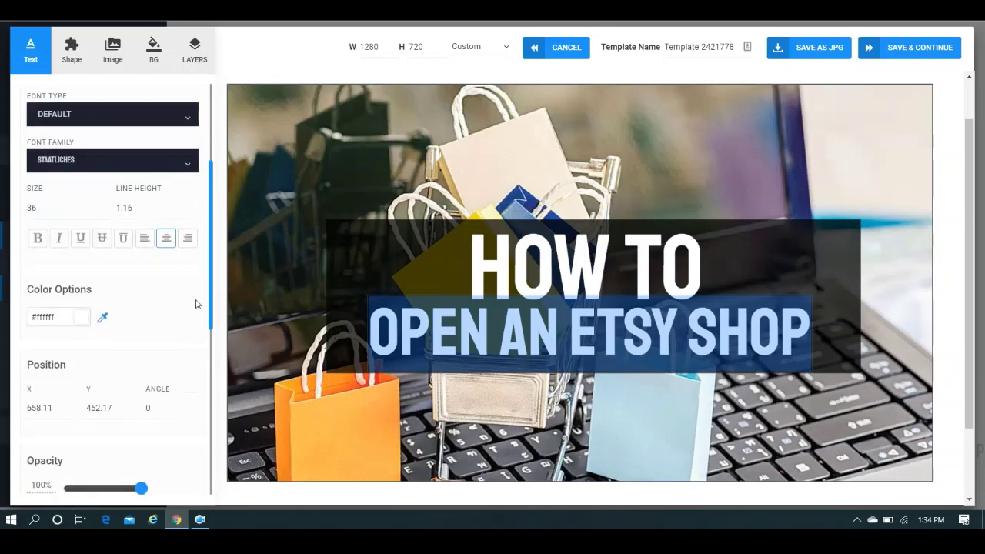
pyautogui.click(54, 316)
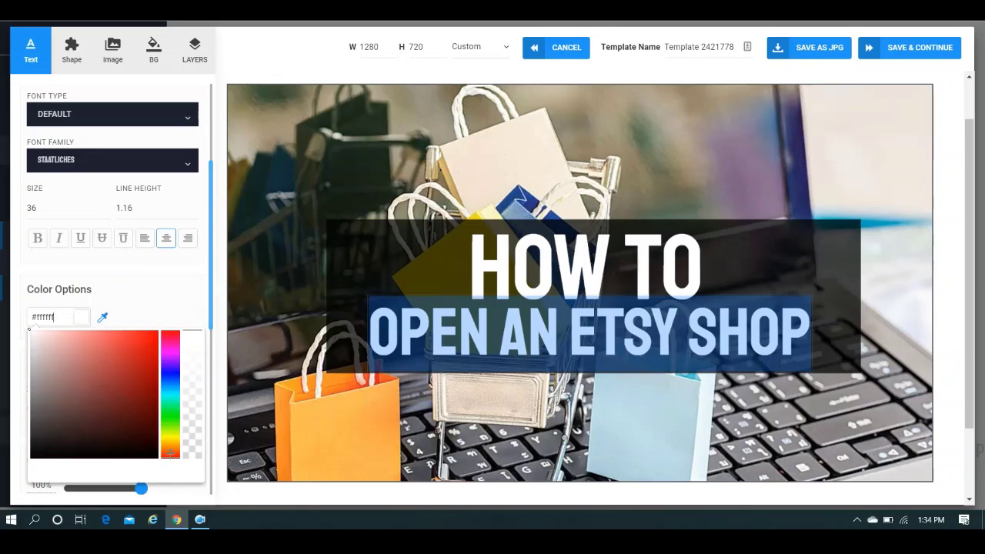
pyautogui.click(145, 437)
pyautogui.moveTo(170, 453)
pyautogui.mouseDown()
pyautogui.moveTo(146, 433)
pyautogui.moveTo(153, 346)
pyautogui.mouseUp()
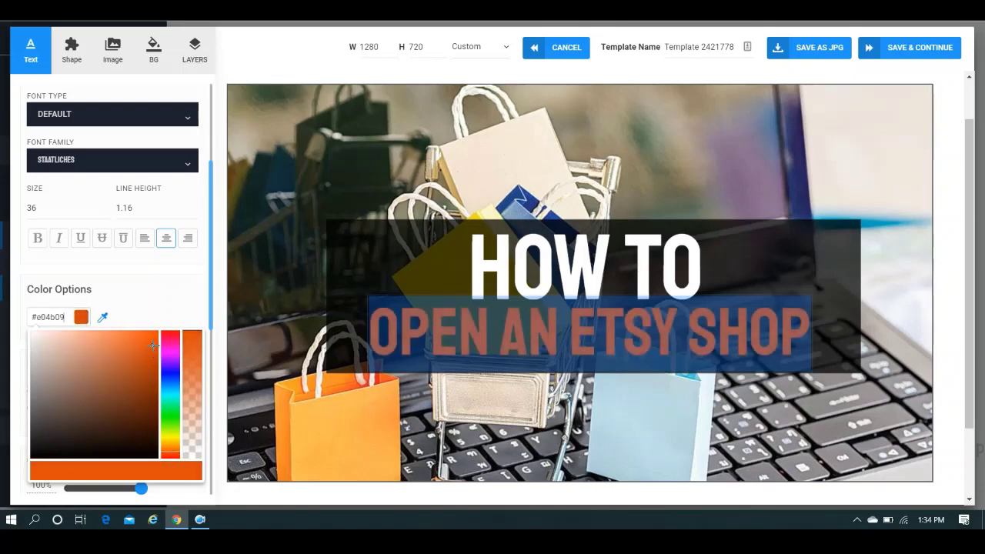
pyautogui.click(166, 281)
# Change the colour of the rectangle behind the title text to off-white #f9f8f8.
pyautogui.click(441, 263)
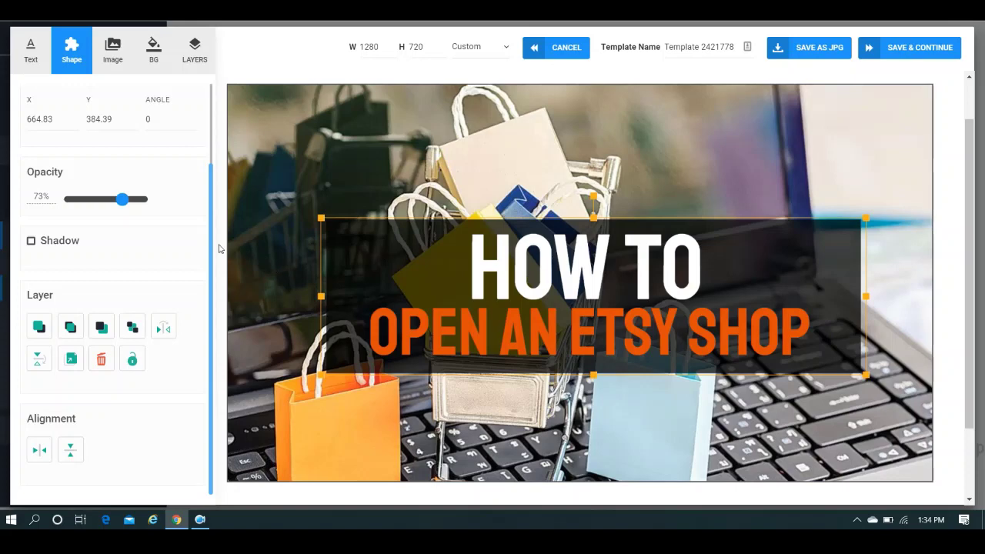
pyautogui.moveTo(219, 248); pyautogui.dragTo(219, 146)
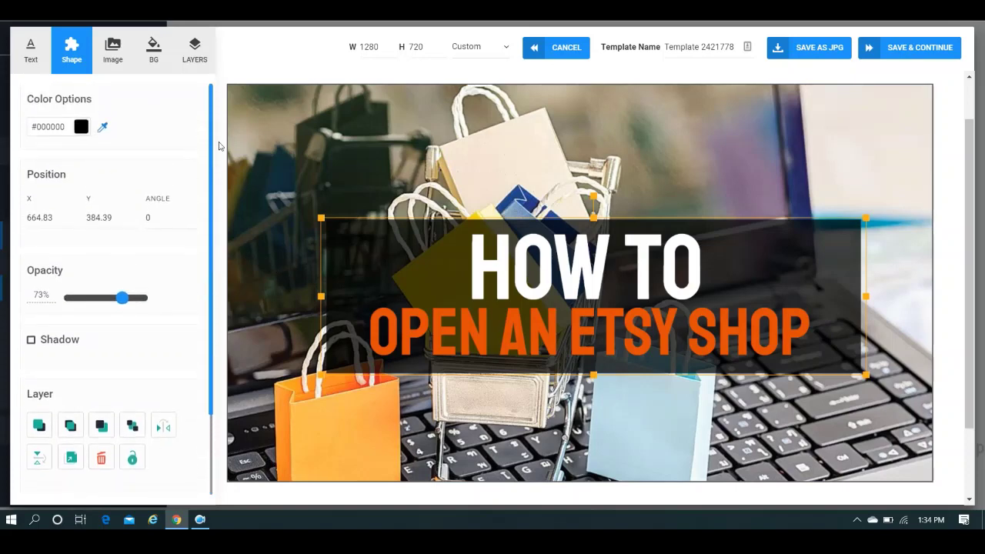
pyautogui.click(82, 127)
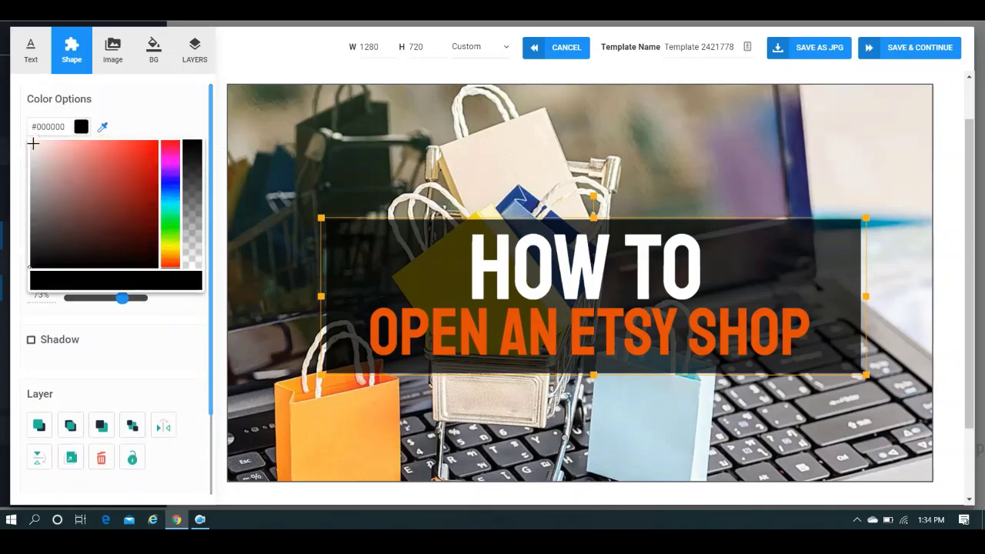
pyautogui.click(31, 141)
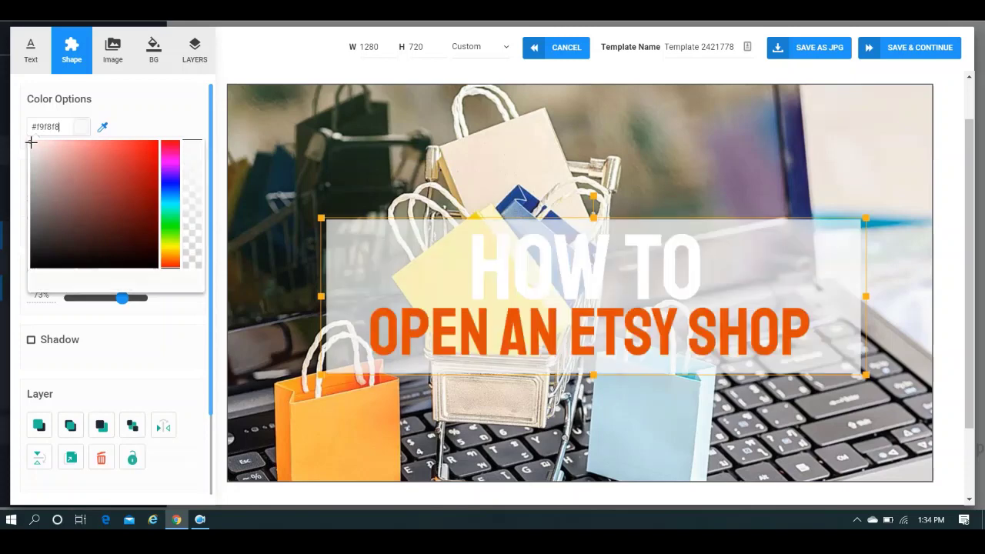
# Copy the colour code #e04b09 from the "Open An Etsy Shop" line and apply it to the "How To" text.
pyautogui.click(535, 273)
pyautogui.click(429, 331)
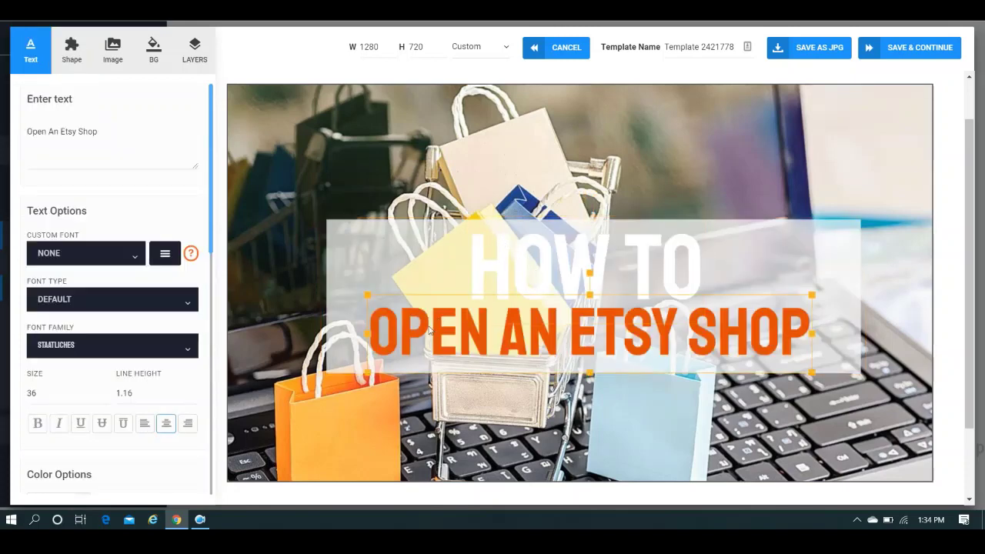
pyautogui.doubleClick(429, 331)
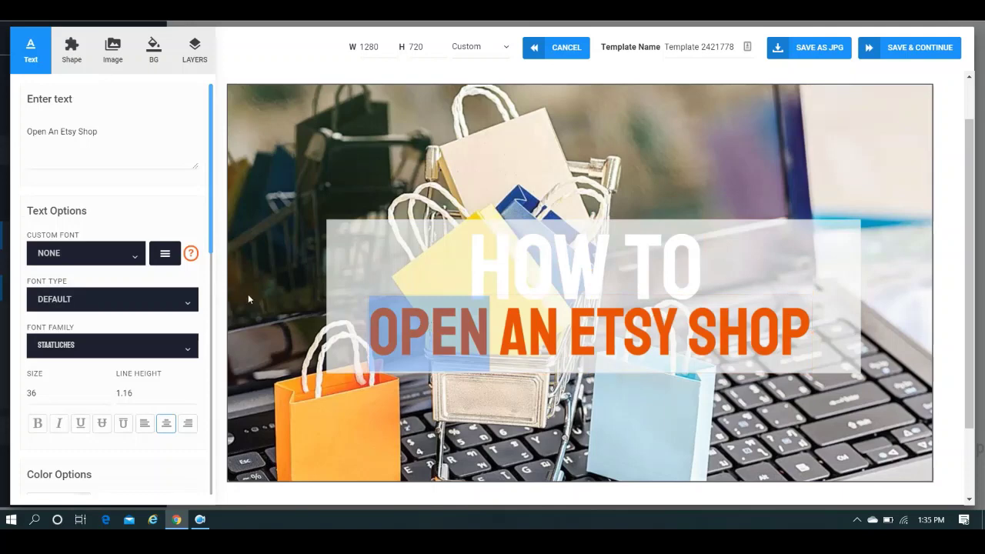
pyautogui.moveTo(210, 235); pyautogui.dragTo(206, 268)
pyautogui.doubleClick(48, 244)
pyautogui.hotkey('ctrl', 'c')
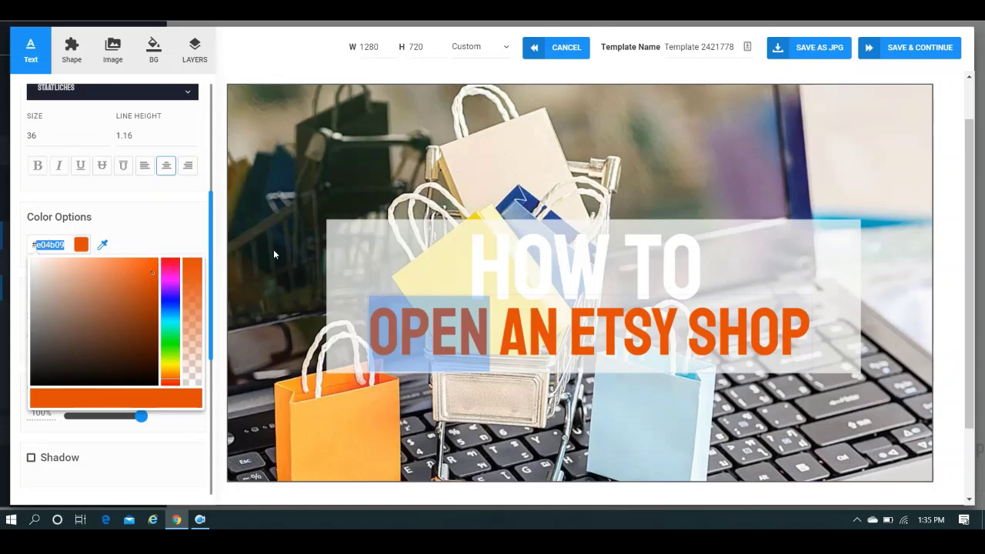
pyautogui.click(613, 265)
pyautogui.doubleClick(56, 244)
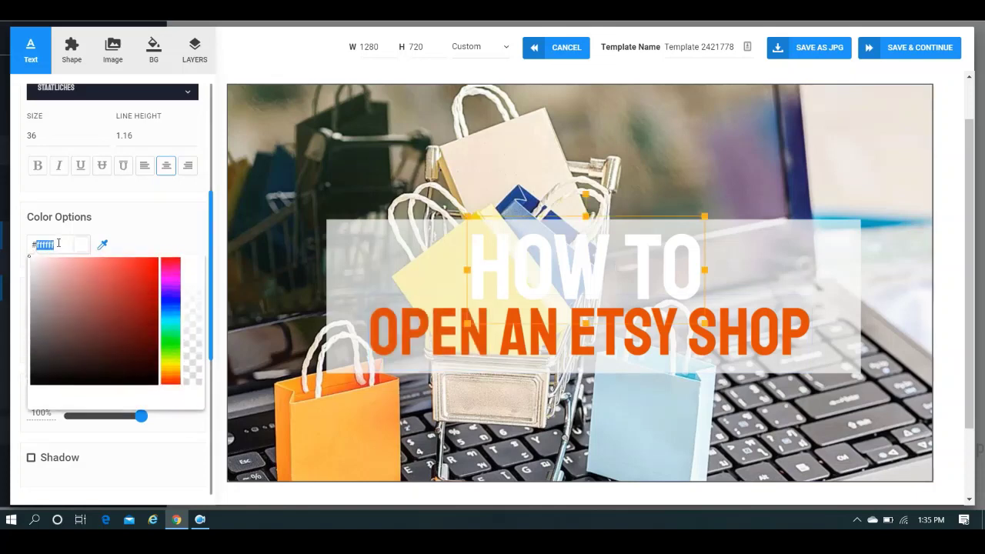
pyautogui.hotkey('ctrl', 'v')
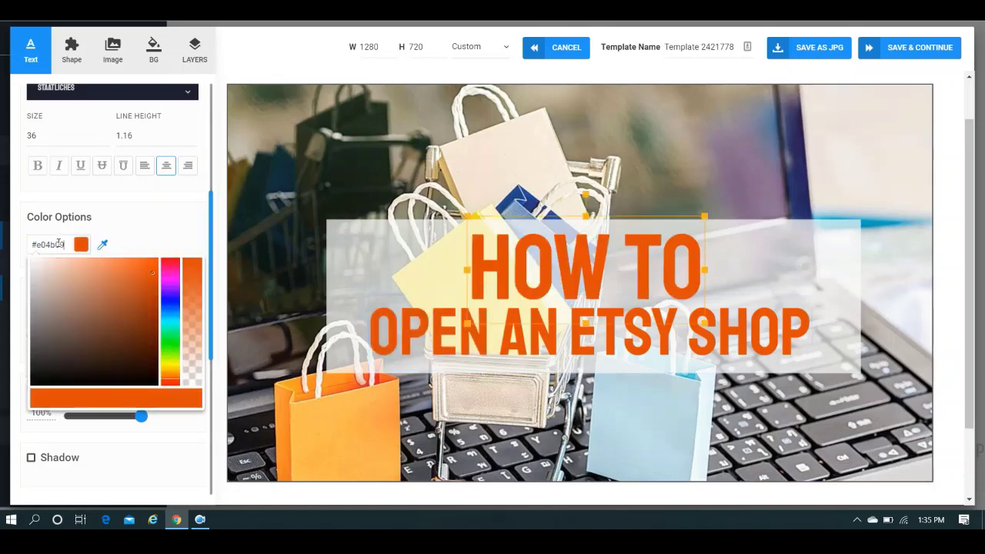
pyautogui.click(799, 162)
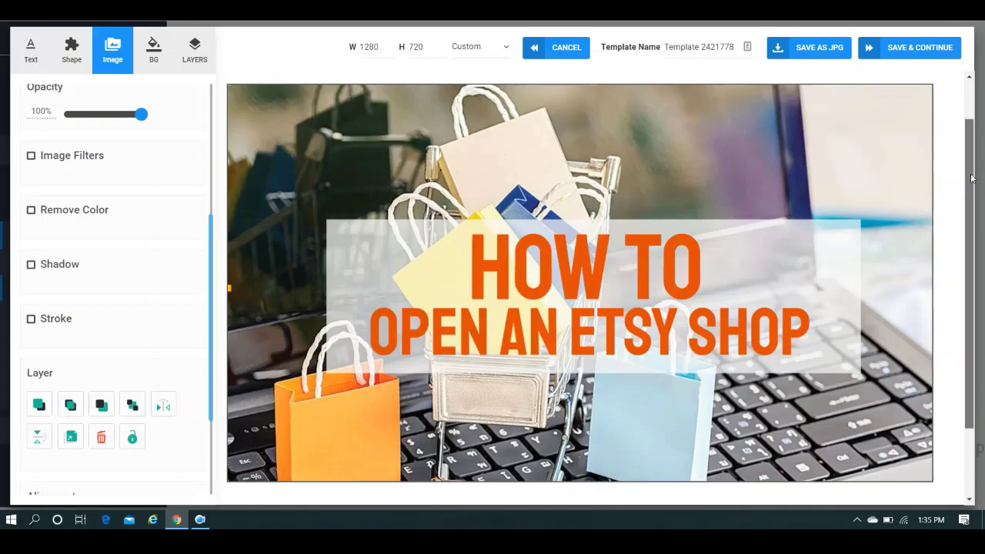
# Rename the template as "Etsy Shop Tutorial".
pyautogui.moveTo(971, 208); pyautogui.dragTo(981, 143)
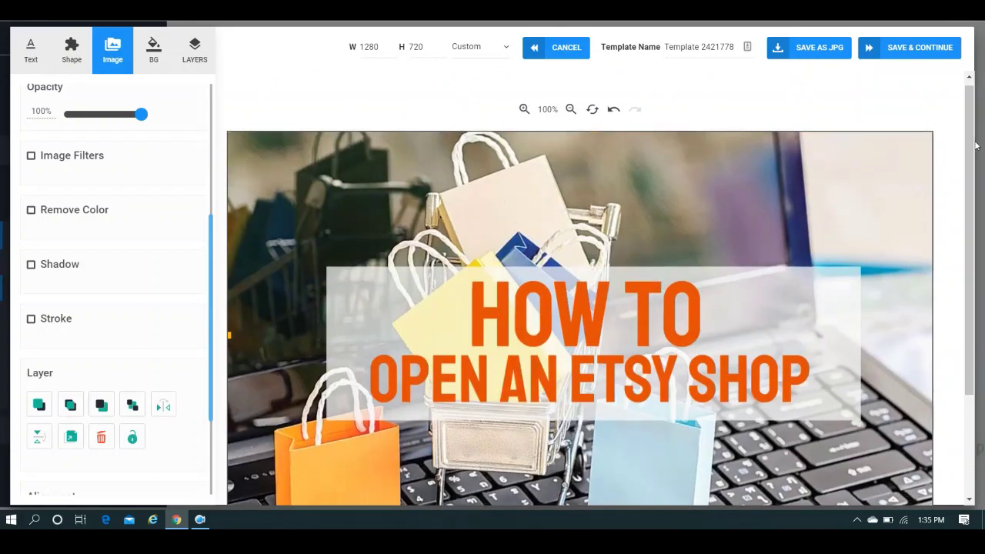
pyautogui.click(717, 48)
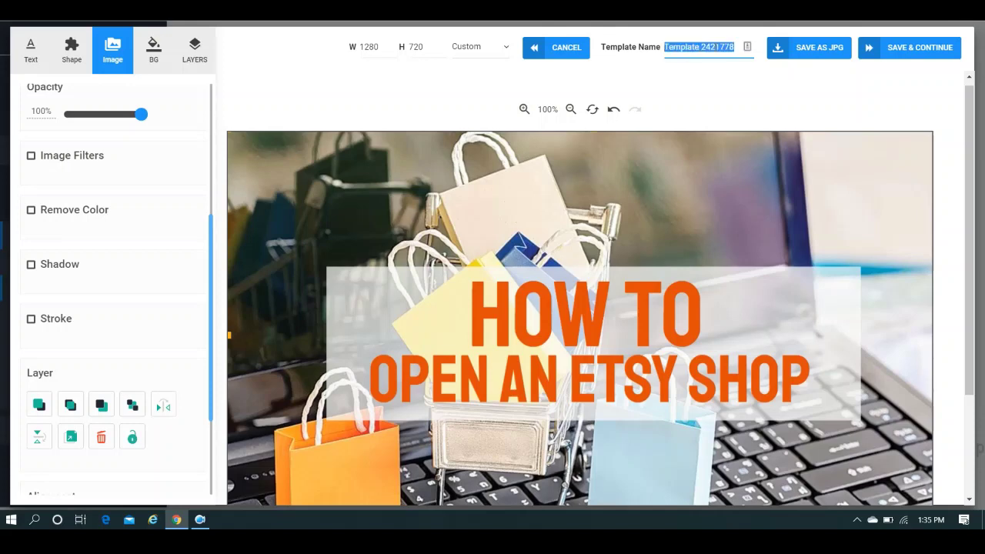
pyautogui.write('Etsy Sho')
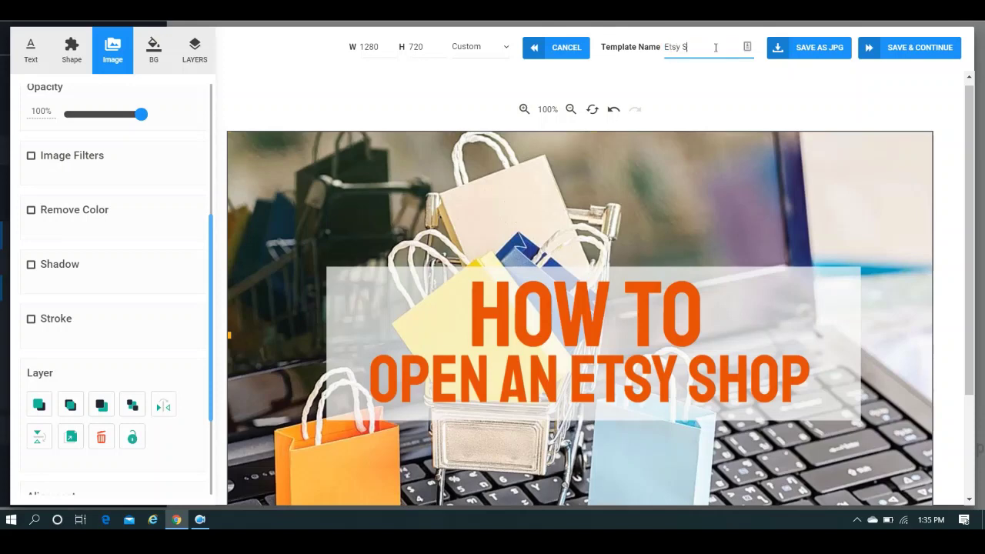
pyautogui.write('p Tutorial')
# Save the design and continue to the publishing stage, dismiss the training video and review the finished thumbnail.
pyautogui.click(898, 54)
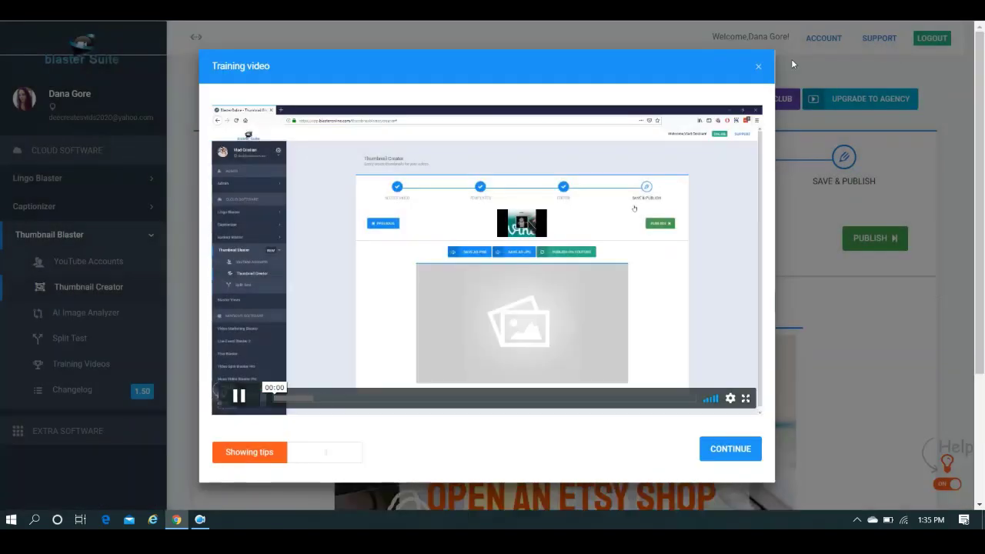
pyautogui.click(759, 68)
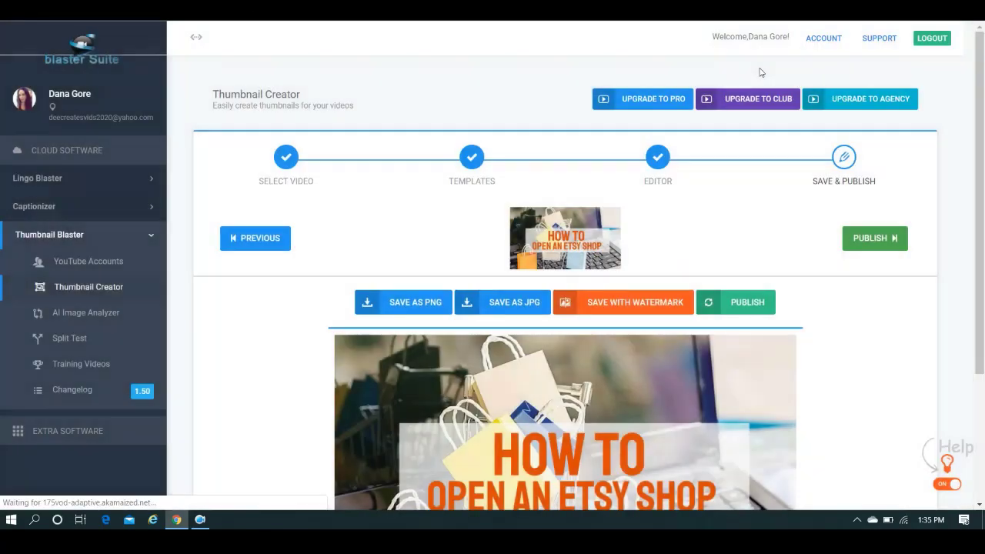
pyautogui.moveTo(983, 88); pyautogui.dragTo(983, 186)
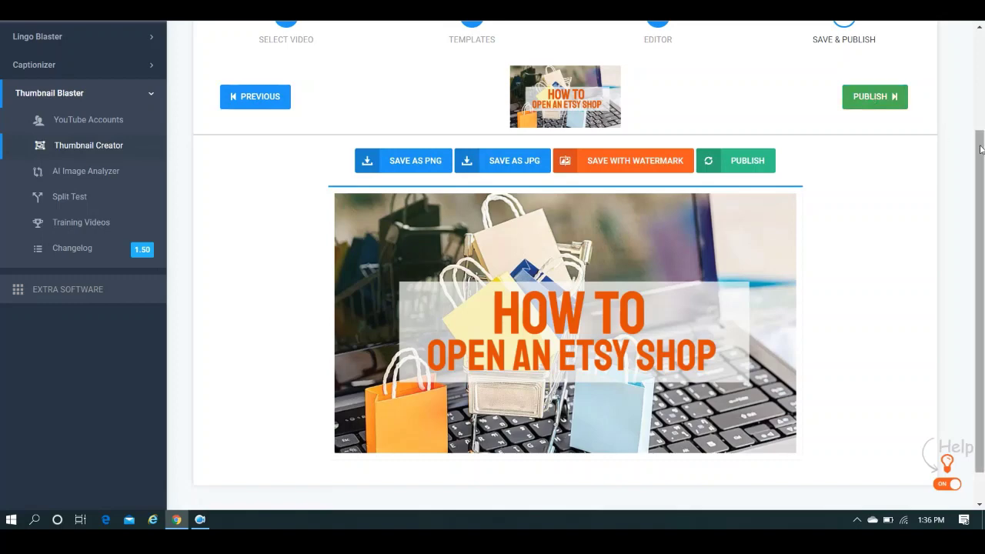
pyautogui.moveTo(981, 149); pyautogui.dragTo(981, 68)
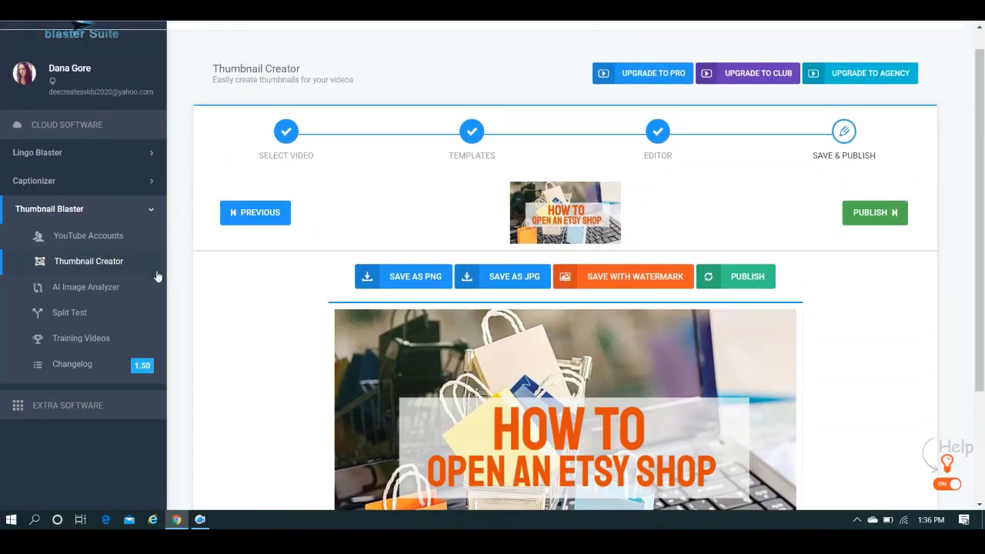